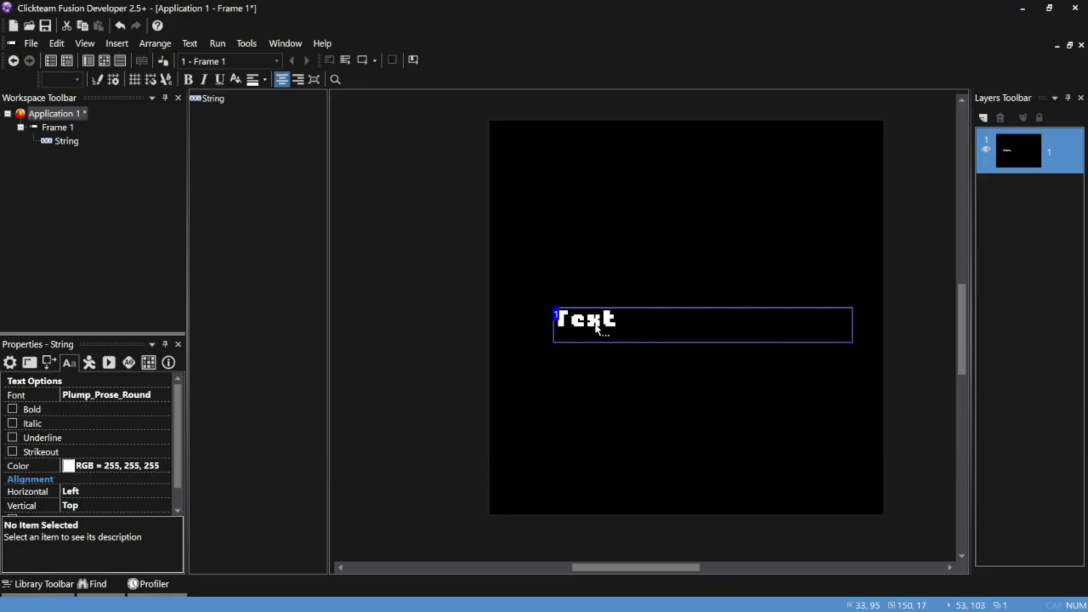
Check the String object's font settings and reposition the String at about X 28, Y 92 in the frame
left_click_drag(596, 329, 580, 289)
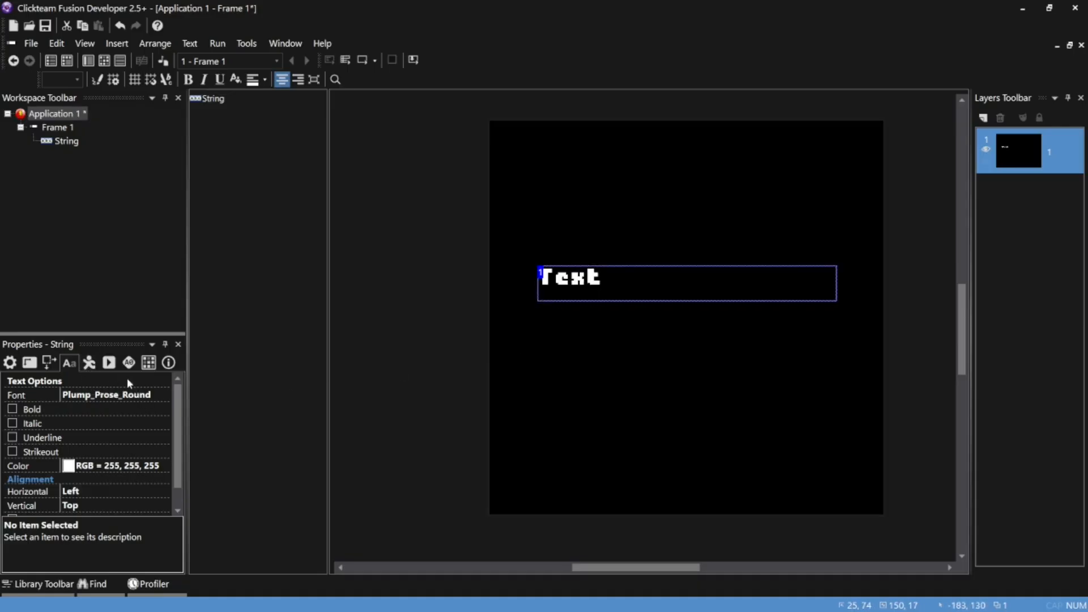
left_click(135, 396)
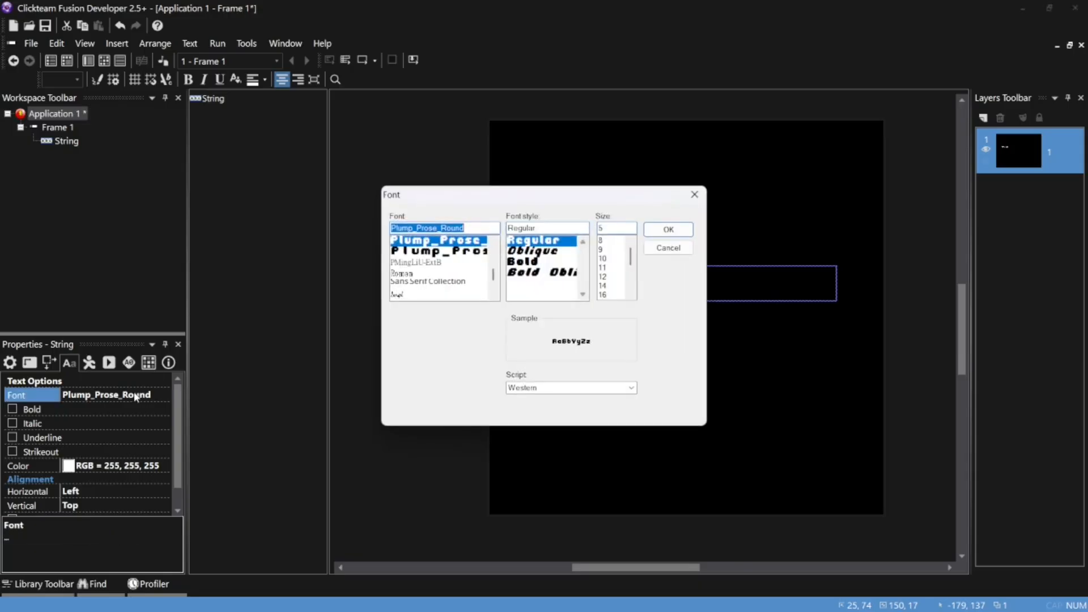
left_click(695, 195)
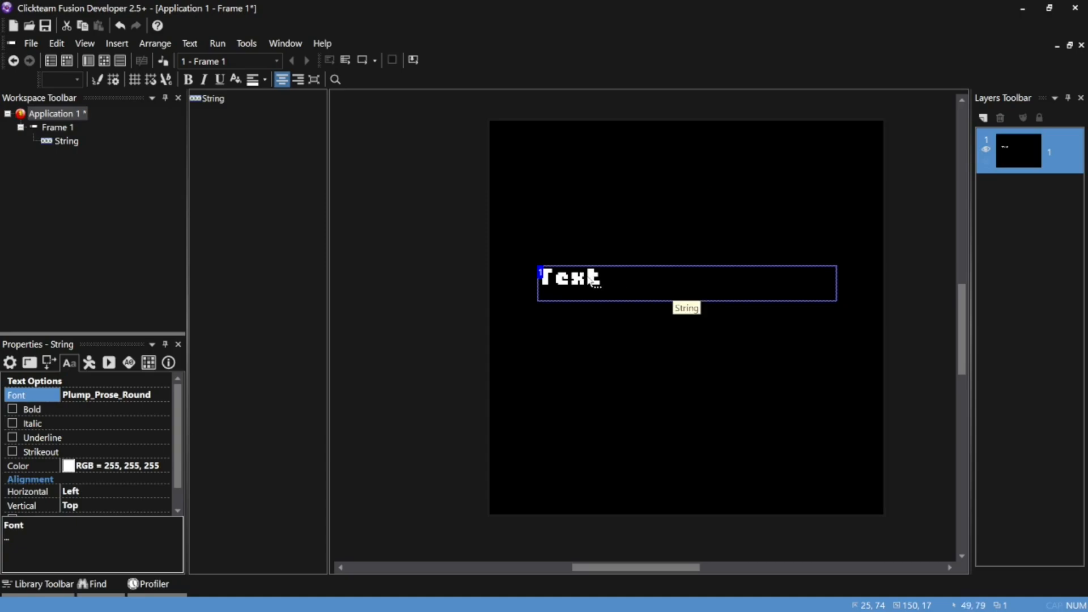
left_click_drag(591, 278, 599, 316)
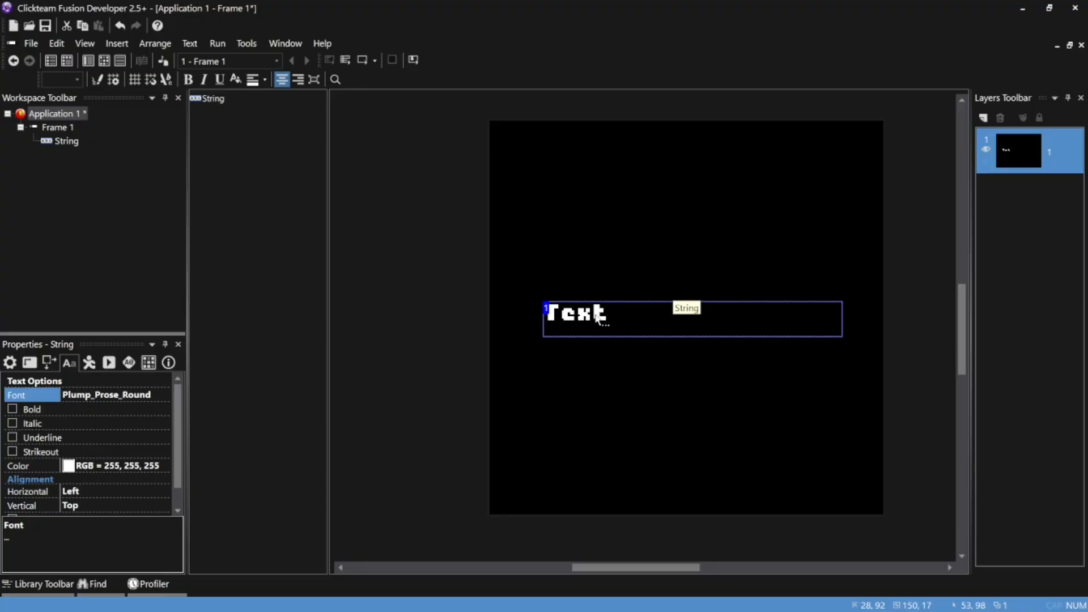
Check the window size in Application 1's properties
left_click(52, 113)
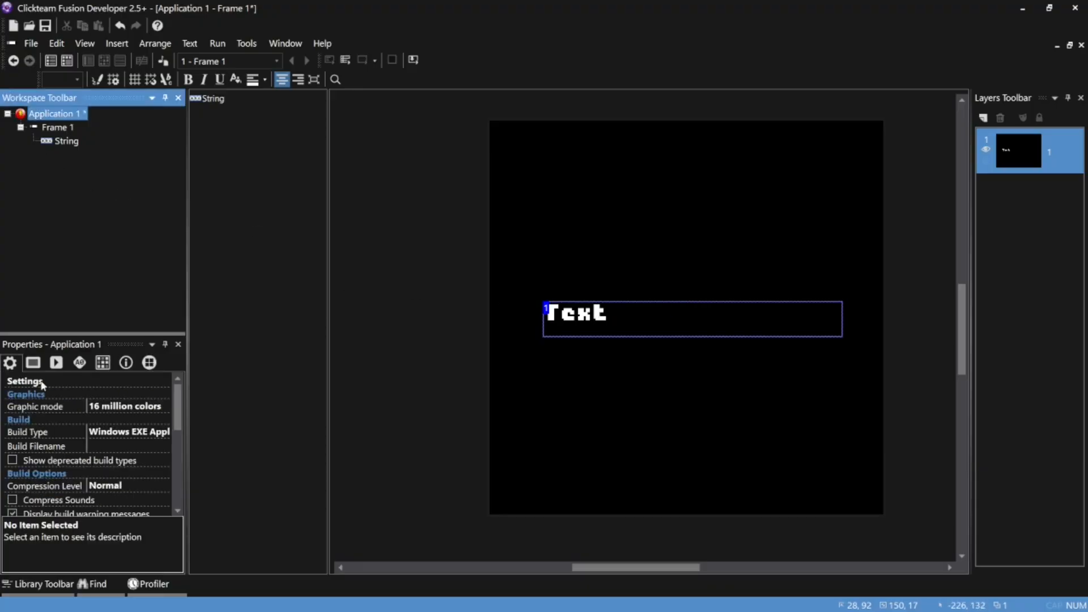
left_click(34, 363)
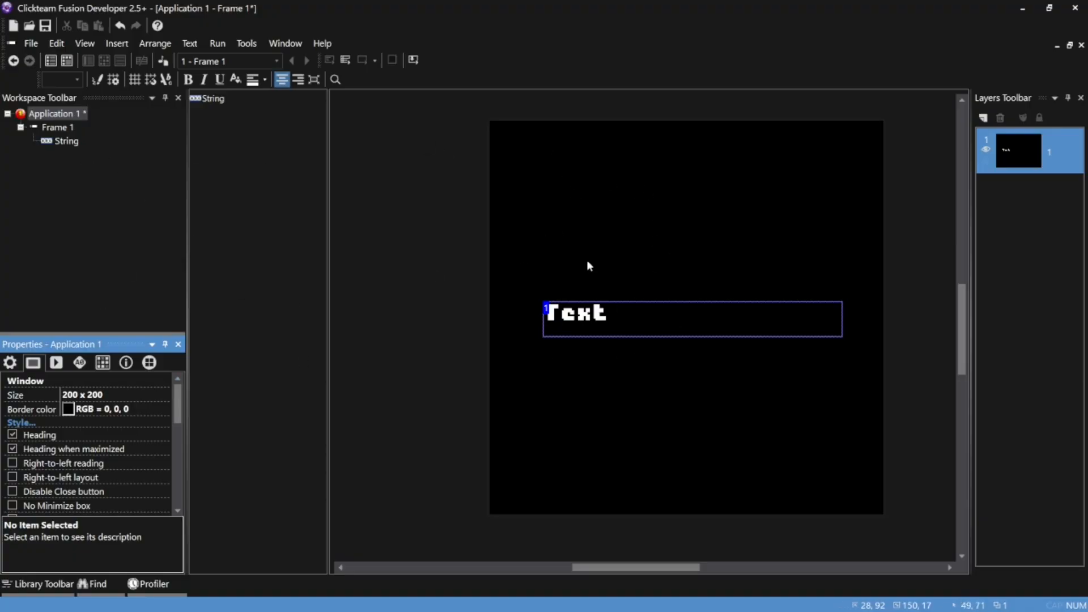
left_click(610, 233)
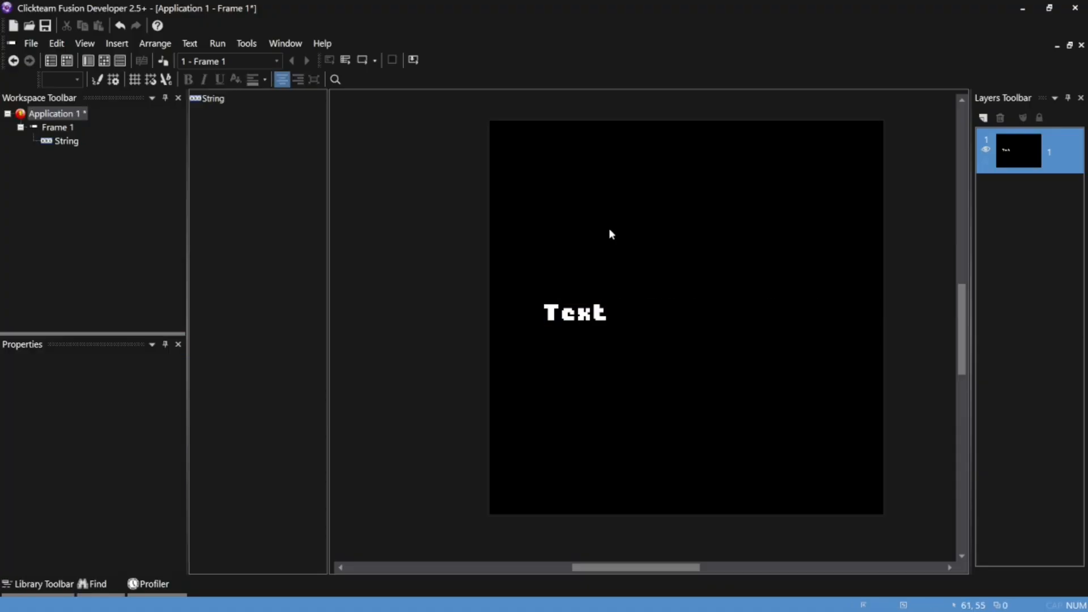
Insert a Text Blitter object into the frame and place it above the String at about X 35, Y 33
right_click(581, 182)
left_click(634, 209)
type("bli")
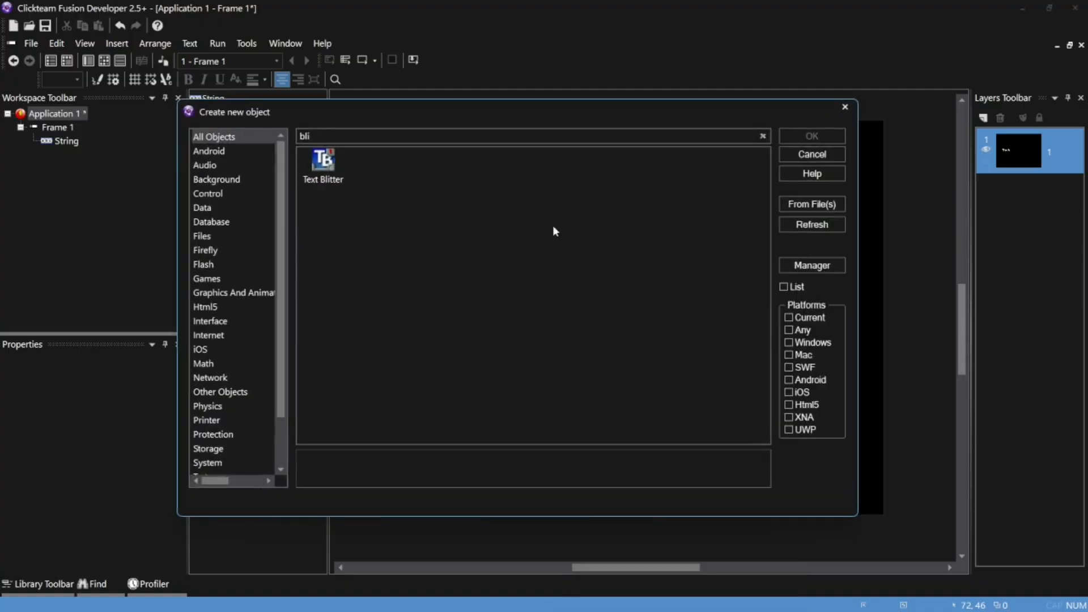
left_click(324, 163)
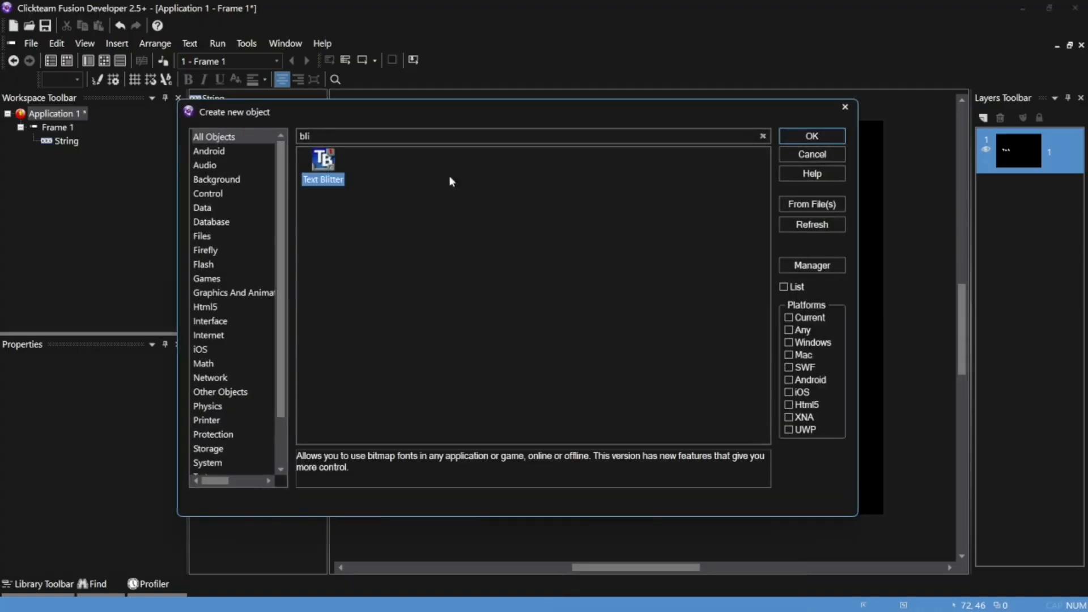
left_click(833, 136)
left_click(622, 178)
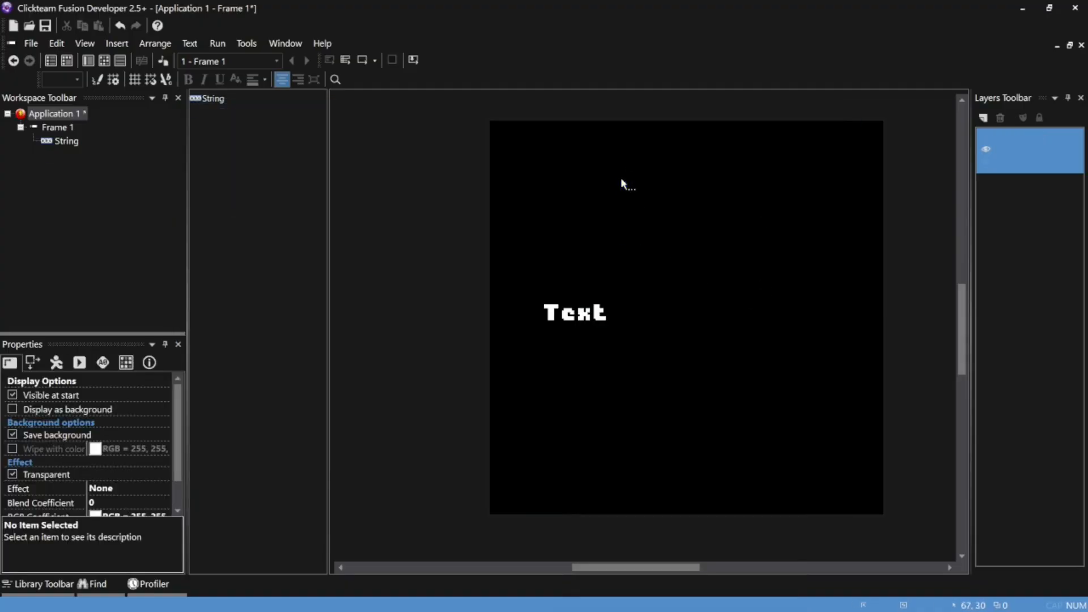
mouse_move(656, 193)
left_mouse_down()
mouse_move(621, 186)
mouse_move(643, 198)
left_mouse_up()
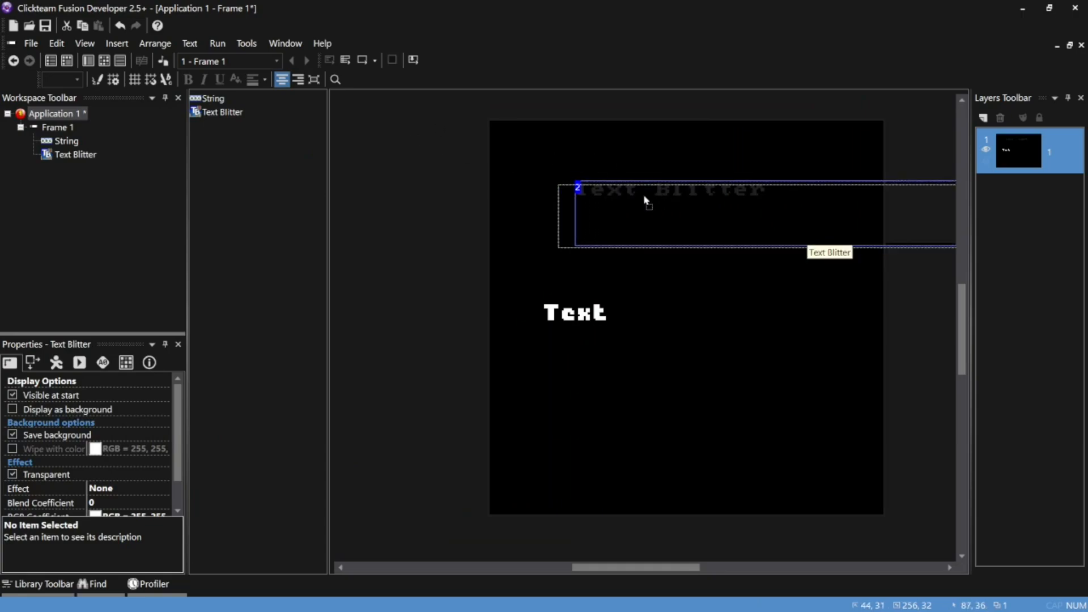
left_click(673, 170)
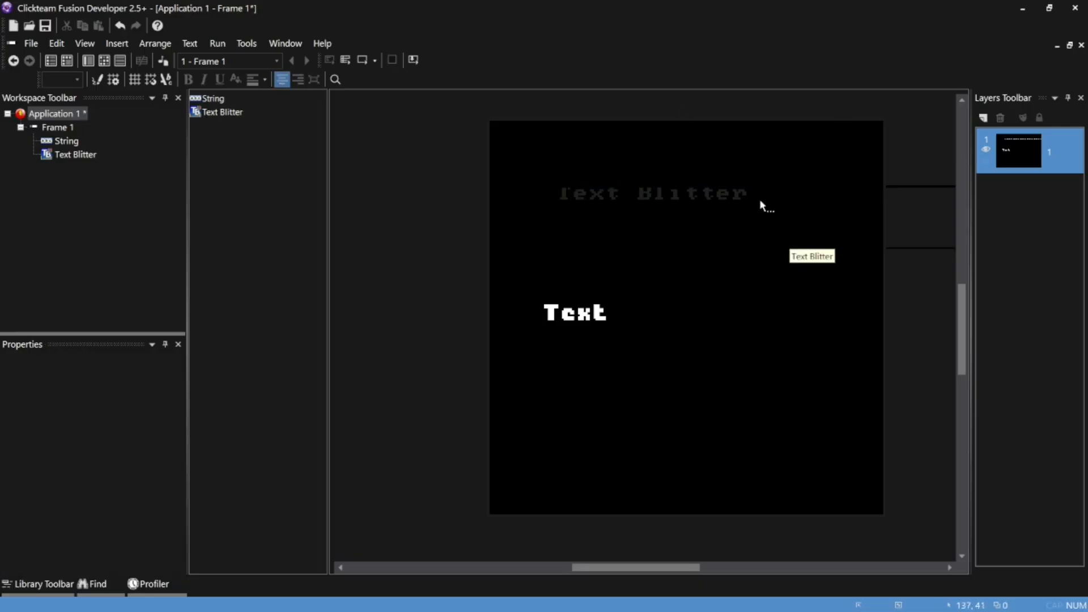
Open the Text Blitter's font generator with the character map stored in memory and choose the white Plump_Prose_Round font, Regular, size 5
double_click(727, 196)
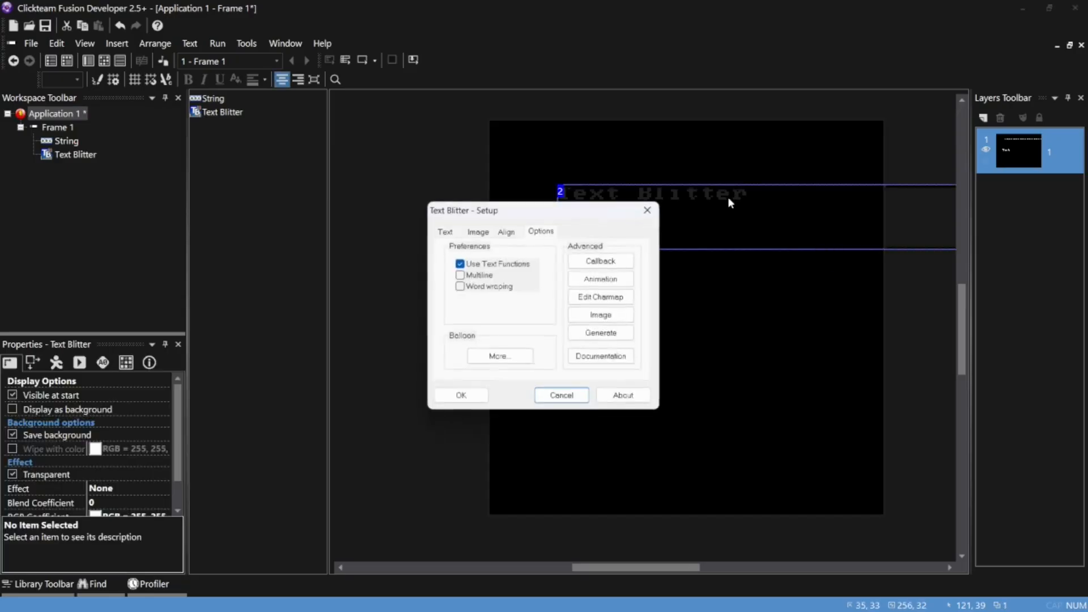
left_click(617, 337)
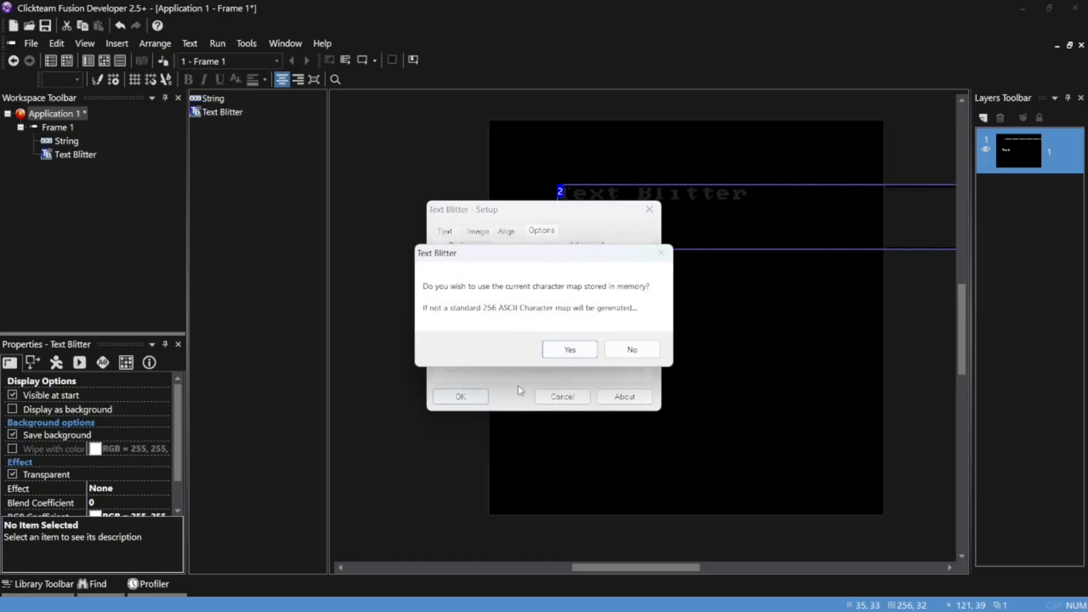
left_click(583, 352)
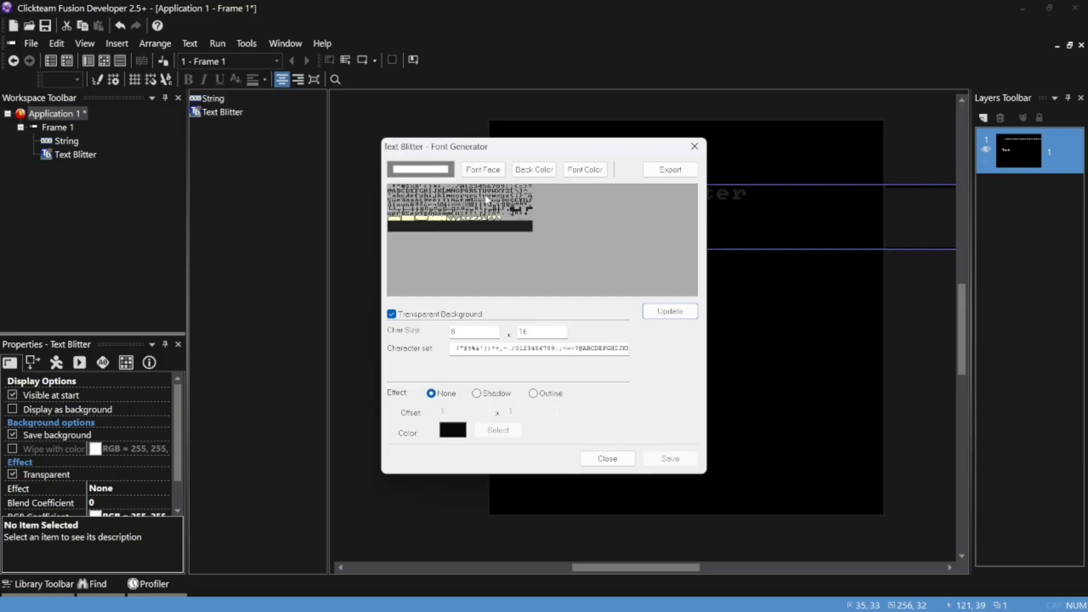
left_click(491, 172)
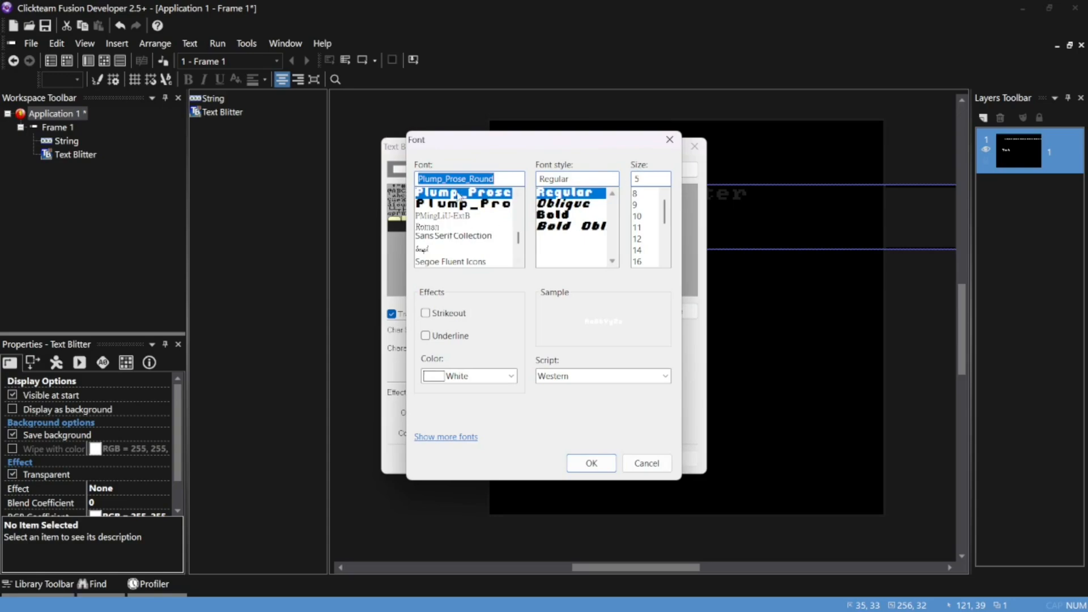
left_click(591, 463)
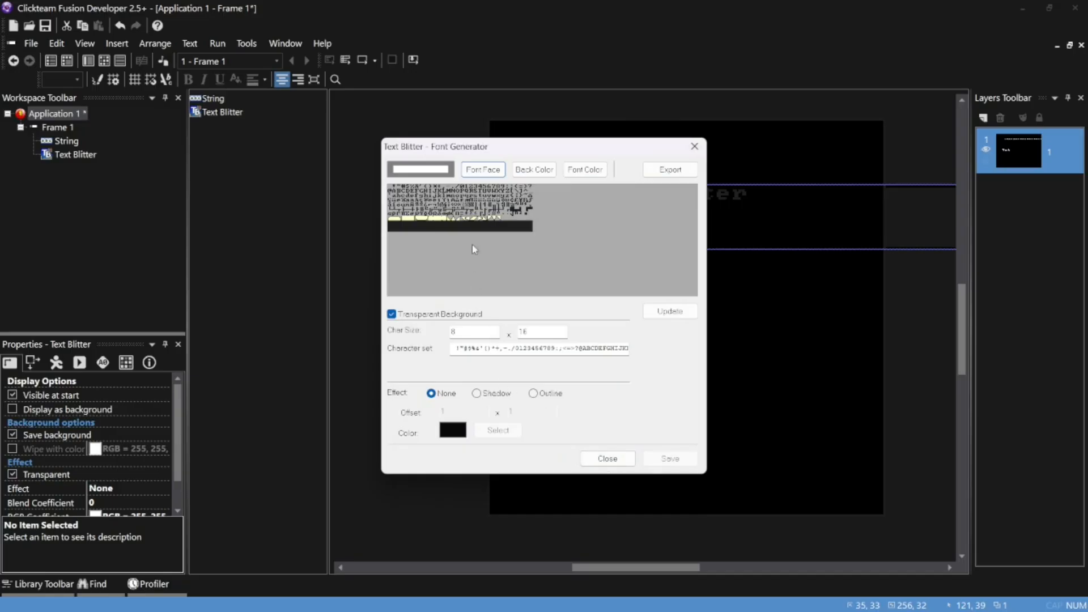
left_click(481, 171)
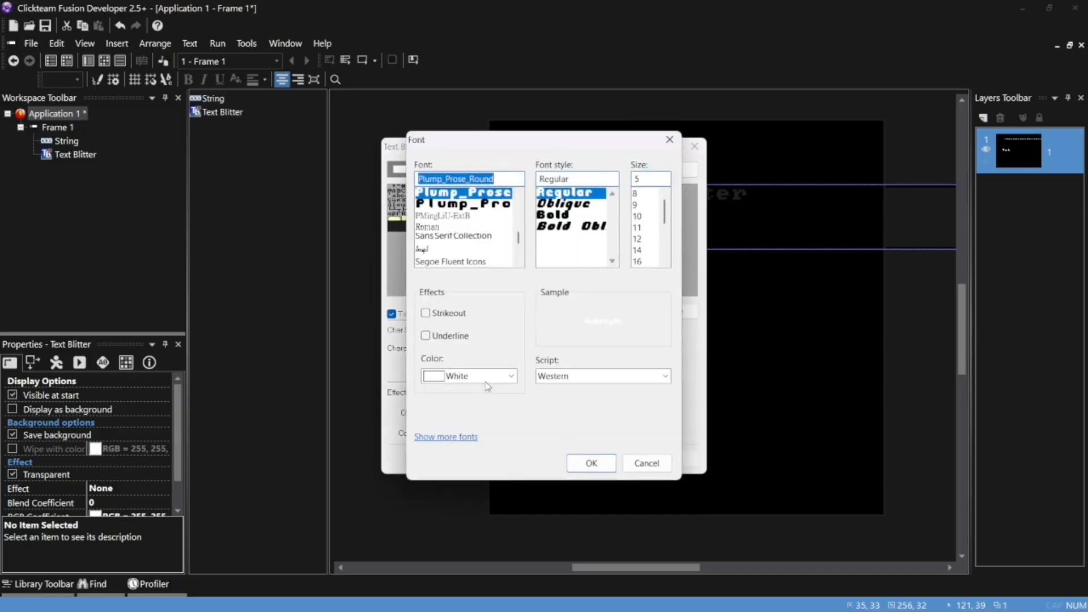
left_click(591, 464)
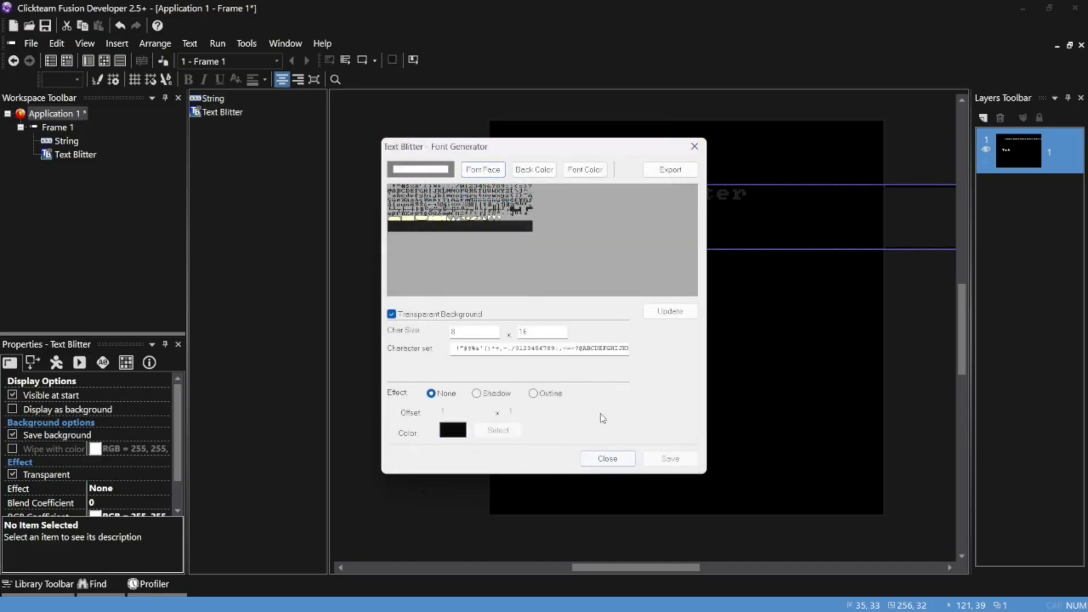
Update the generated character image, save it and apply the Text Blitter setup
left_click(661, 314)
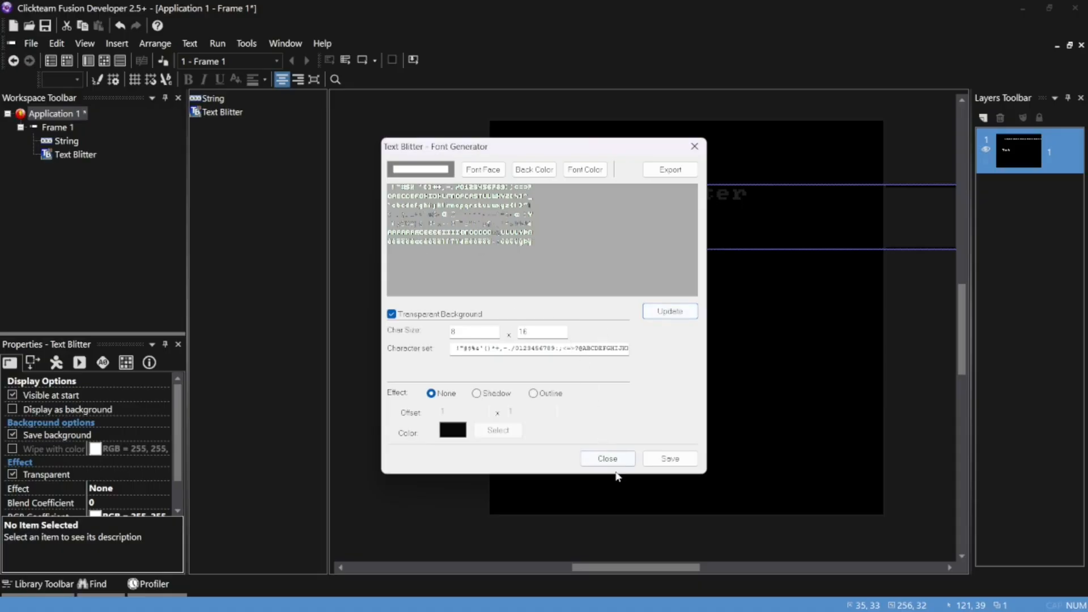
left_click(670, 459)
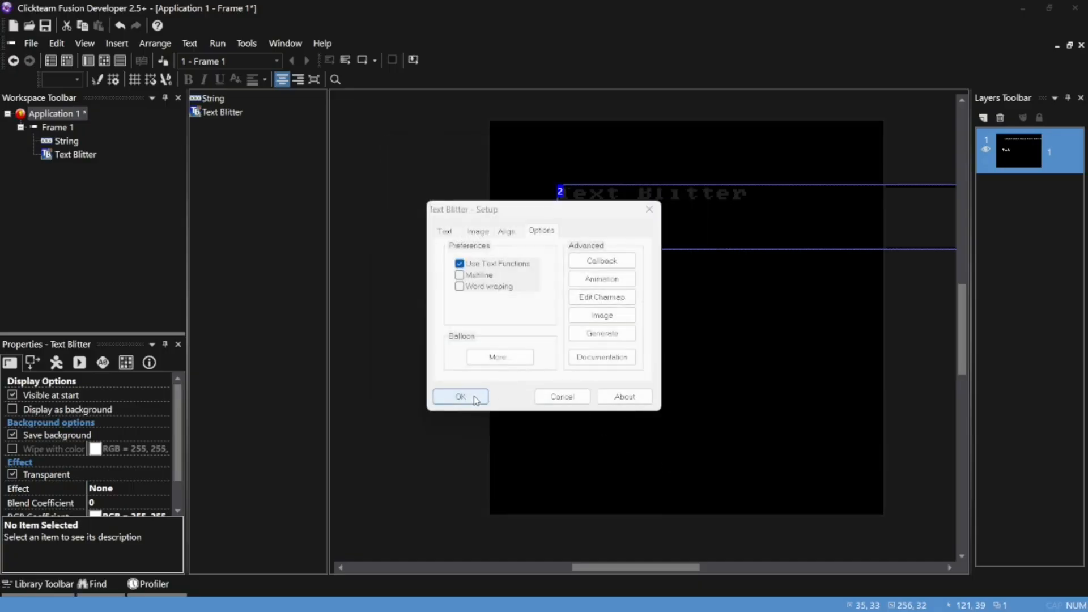
left_click(474, 397)
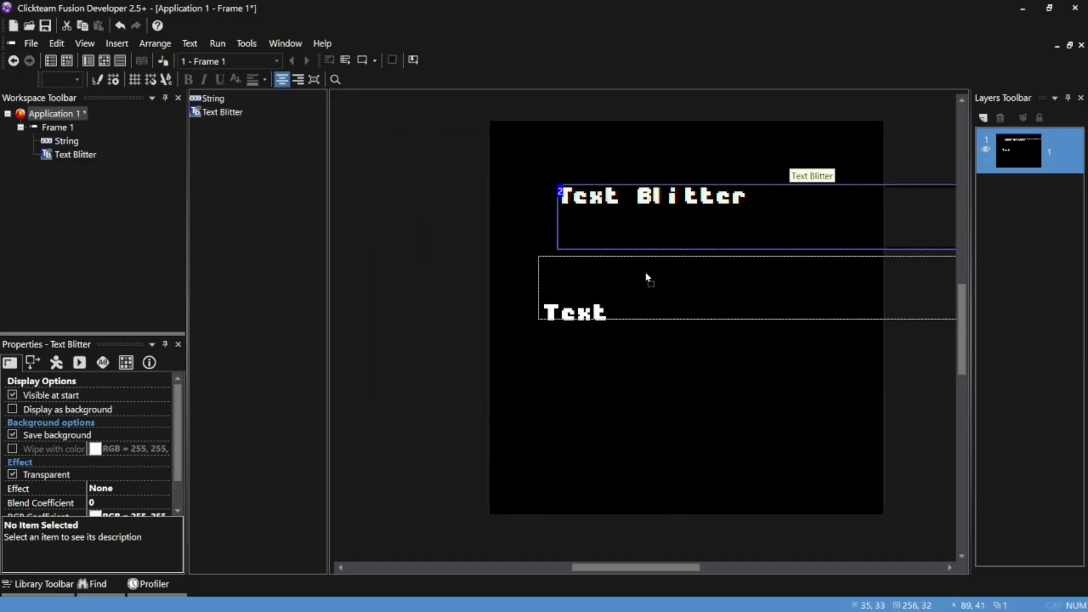
Move the Text Blitter down to just above the String's text, at about X 25, Y 78
left_click_drag(646, 278, 646, 276)
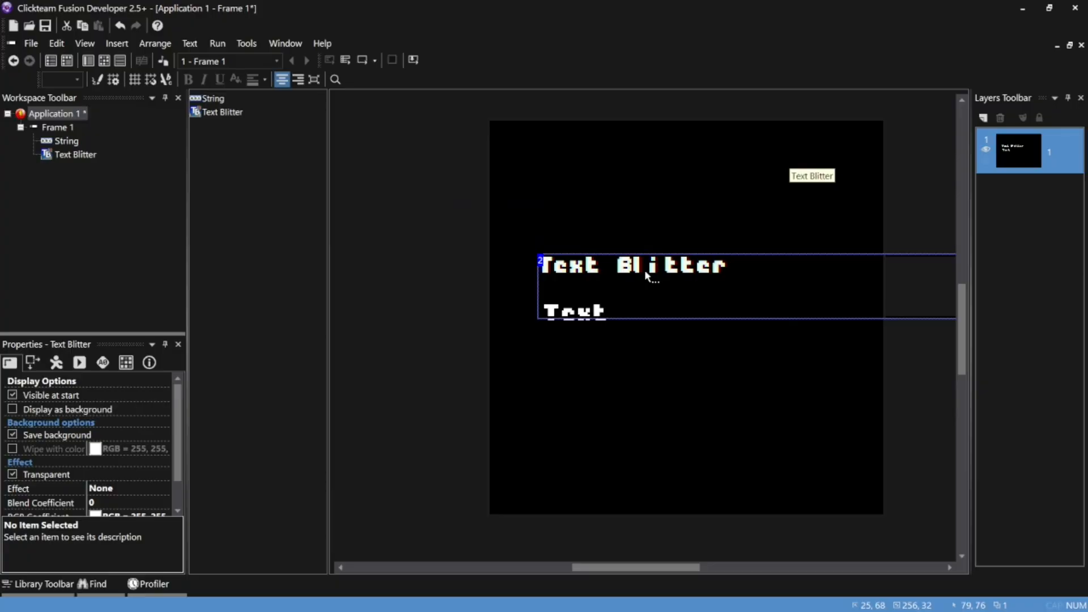
scroll(645, 270, "up", 3, "ctrl")
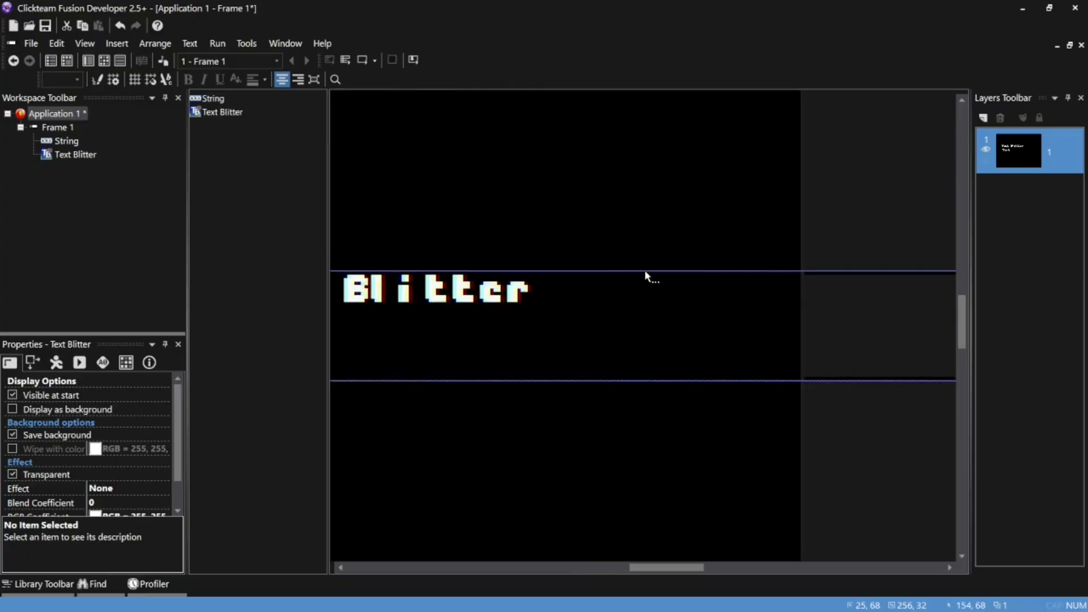
scroll(563, 406, "down", 3, "ctrl")
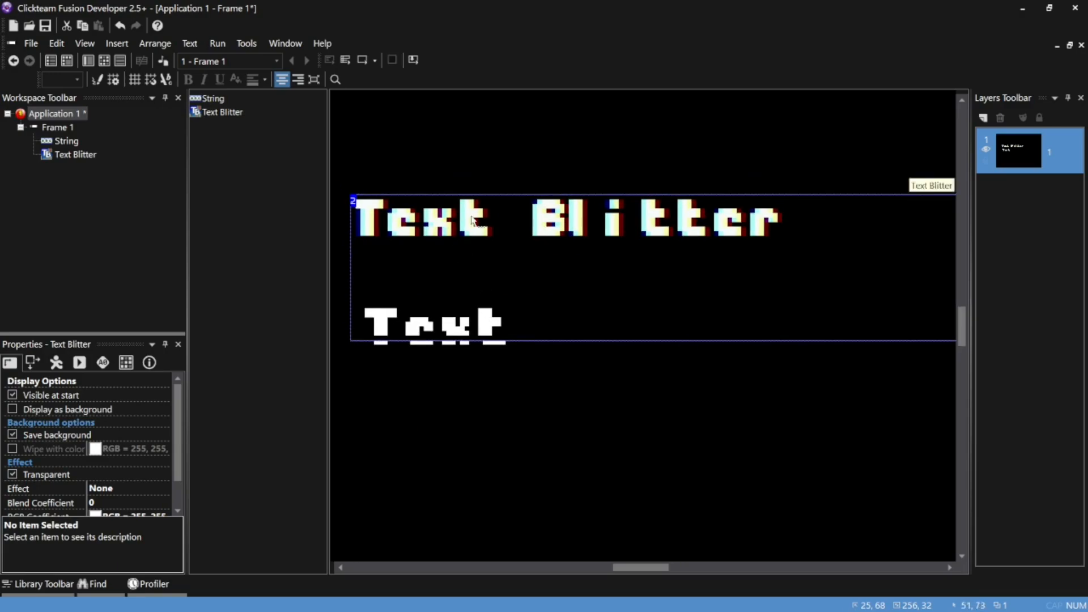
left_click_drag(471, 221, 474, 266)
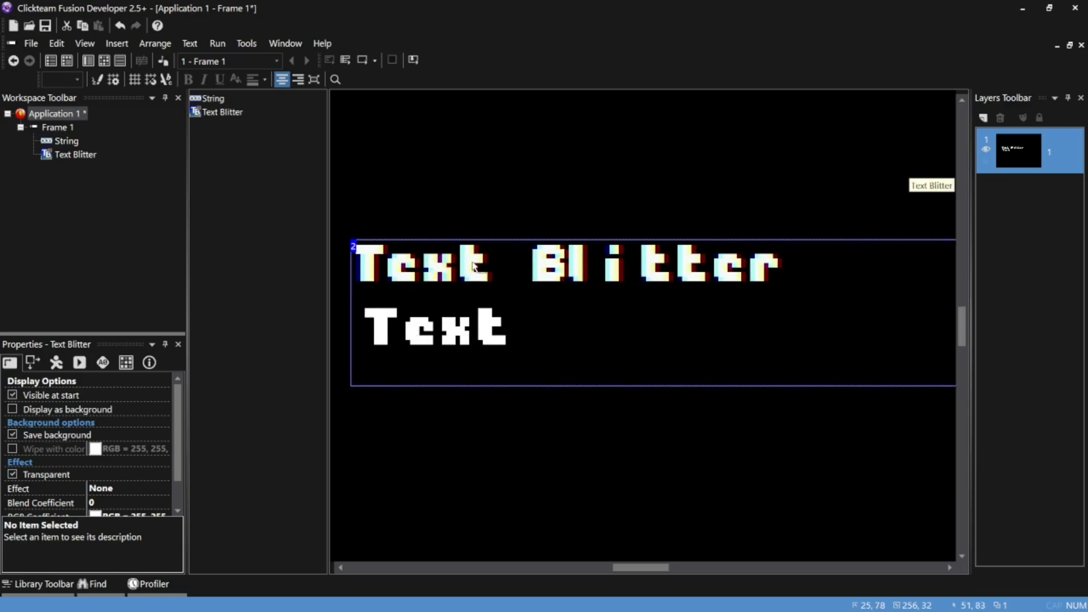
Nudge the Text Blitter to X 28, Y 77 so it lines up with the String's left edge for comparison
key("Right")
key("Right")
key("Right")
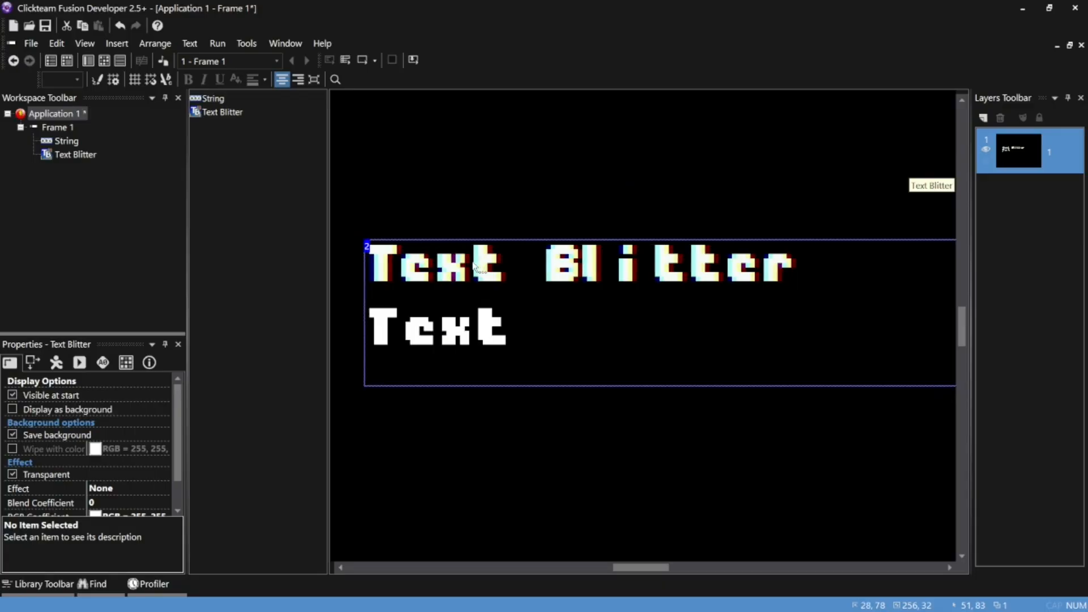
key("Down")
key("Down")
key("Down")
key("Down")
key("Down")
key("Down")
key("Down")
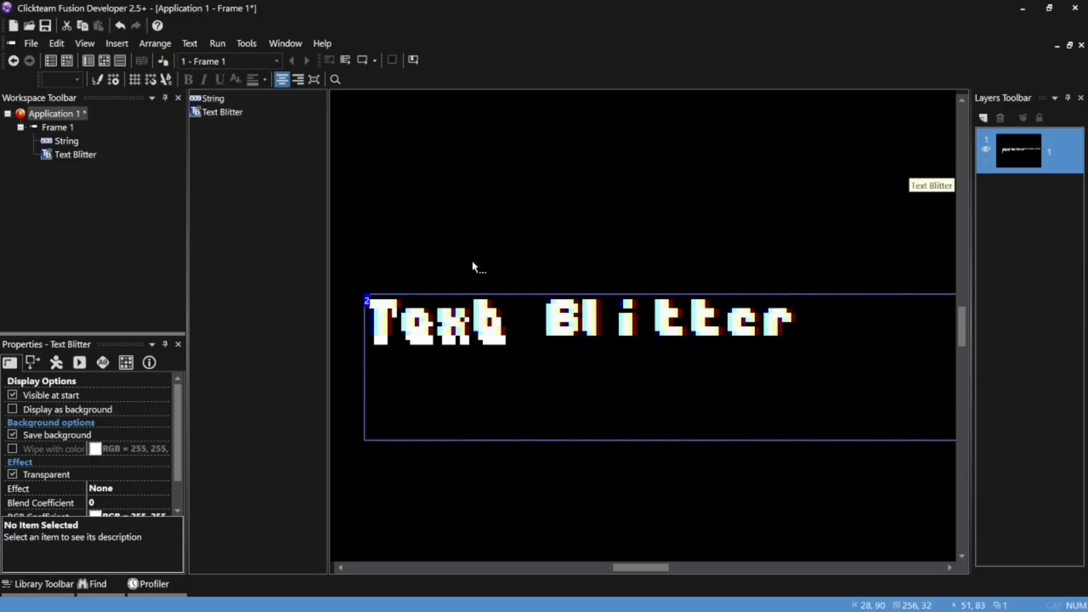
key("Up")
key("Up")
key("Up")
key("Up")
key("Up")
key("Up")
key("Up")
key("Up")
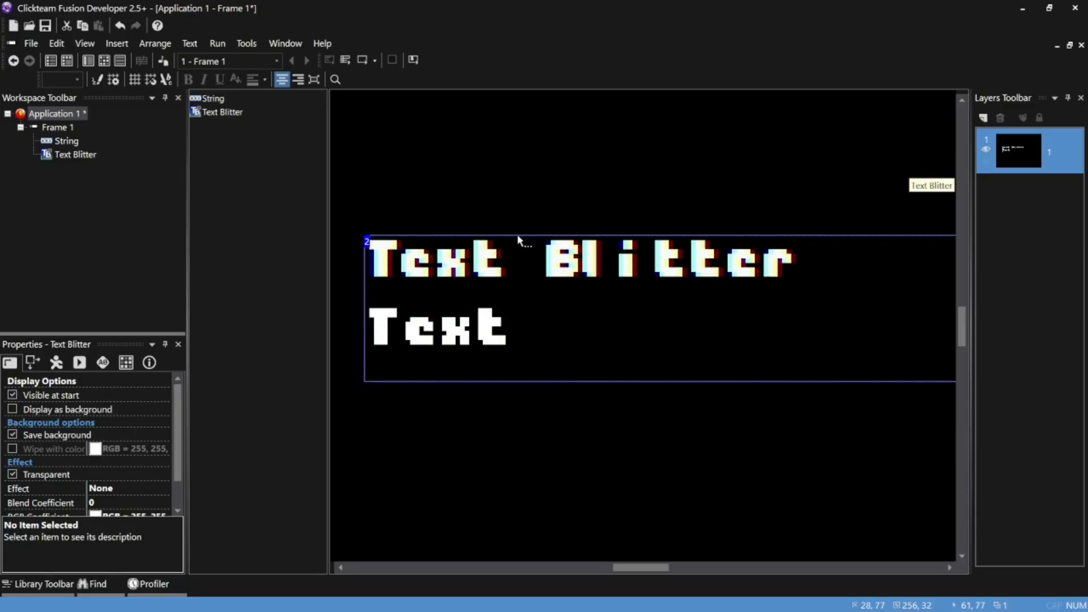
left_click(636, 179)
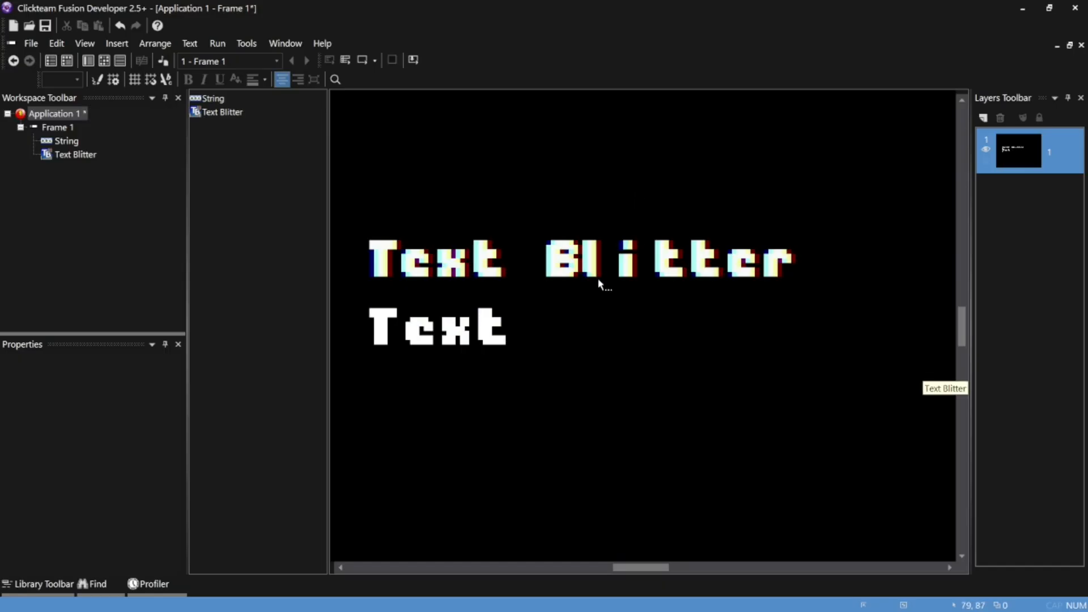
Open the Text Blitter's character image for editing and select the entire image
scroll(597, 278, "down", 1)
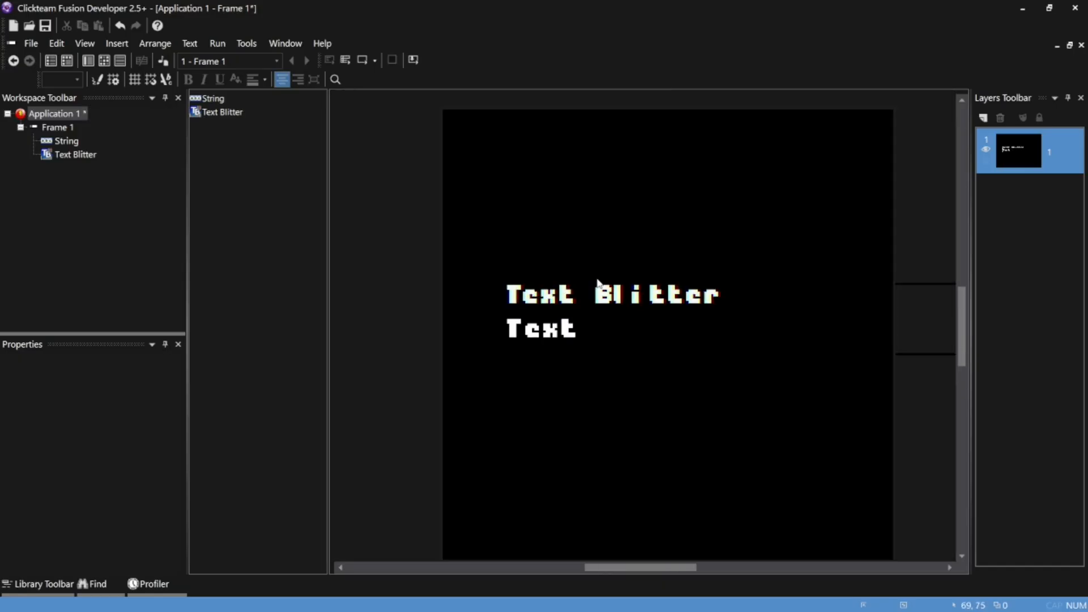
double_click(620, 308)
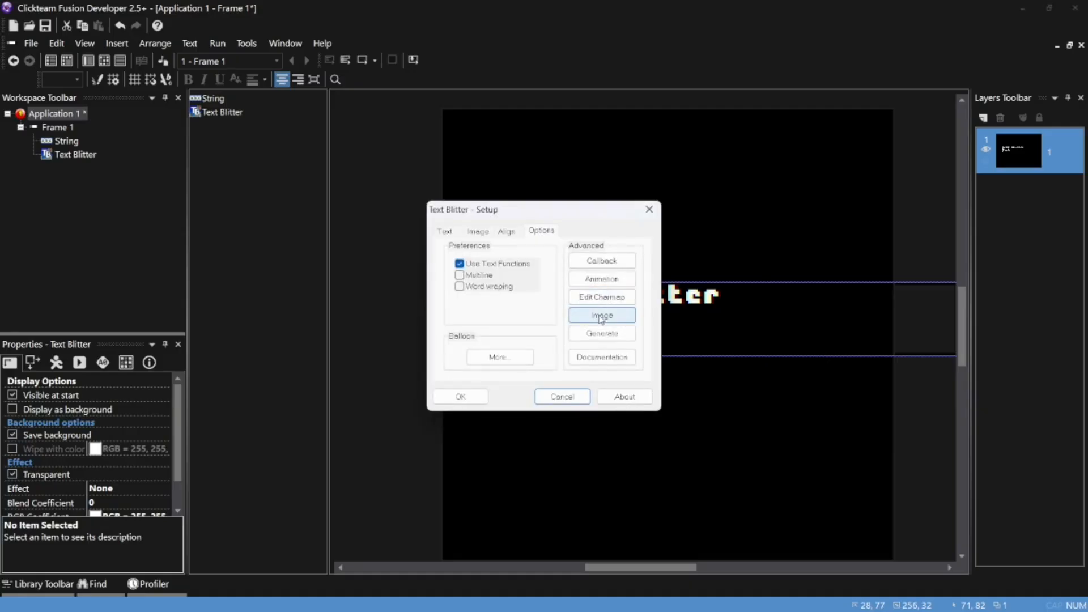
left_click(601, 317)
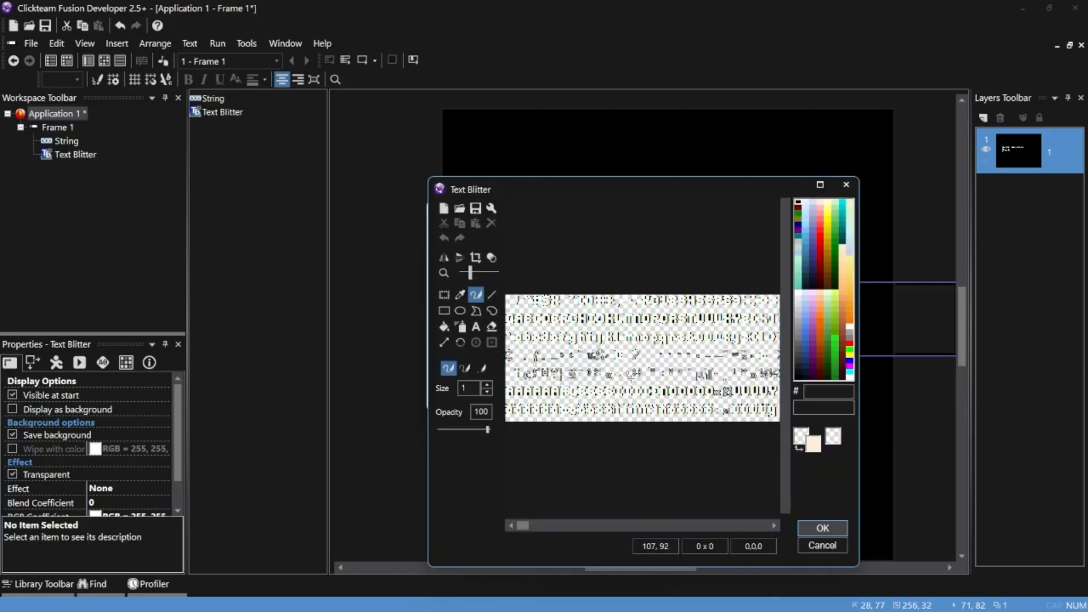
scroll(631, 377, "down", 1)
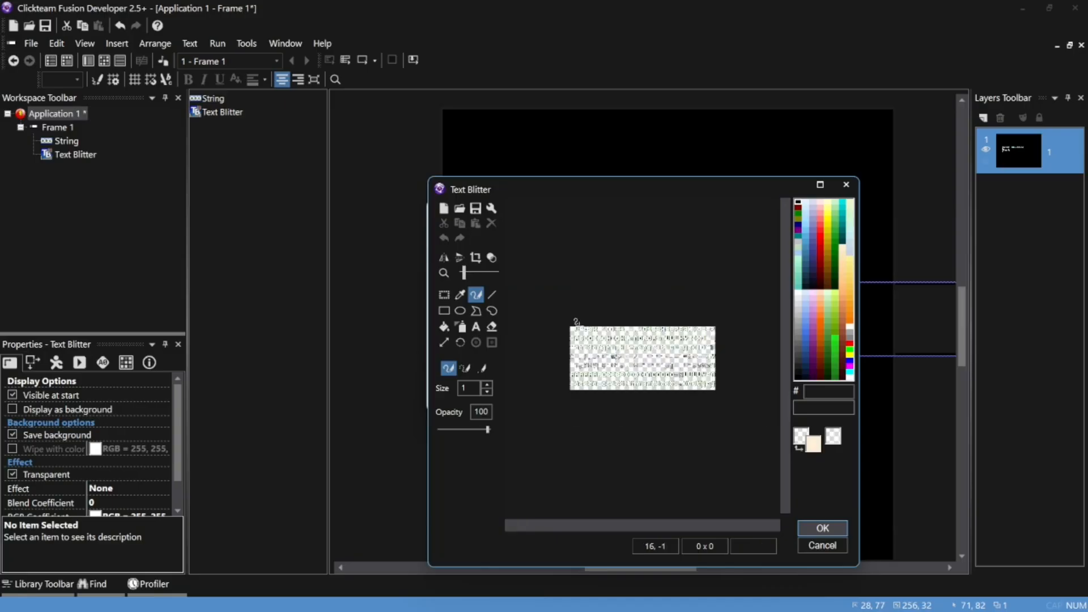
left_click(444, 295)
left_click_drag(540, 292, 743, 432)
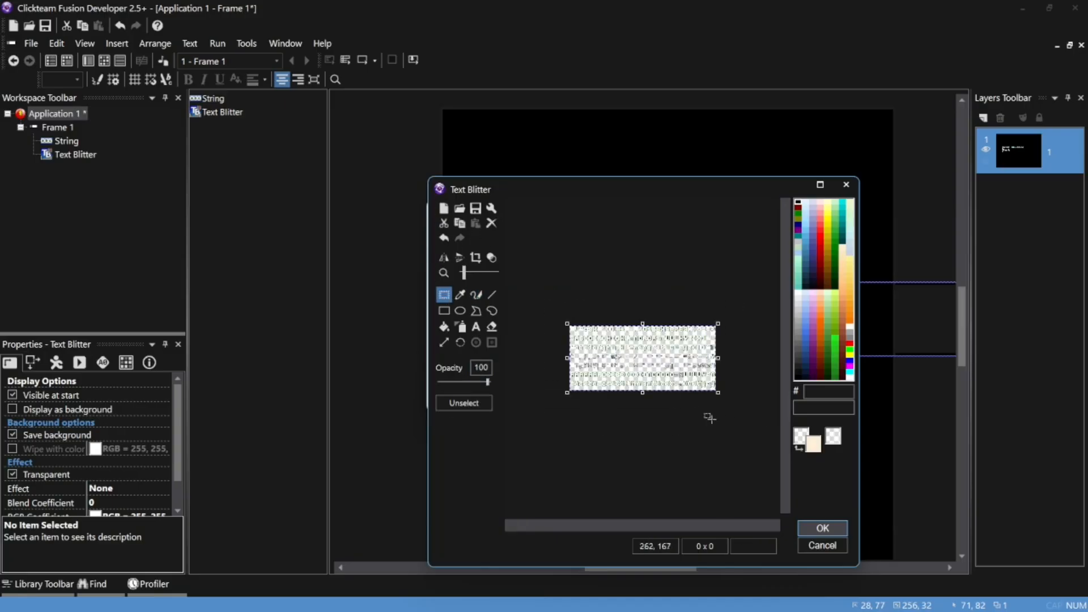
Export the selected character image to Downloads as the PNG "New we5yr6yukptyukuhutr5yroject_export" and accept the image editor
left_click(476, 209)
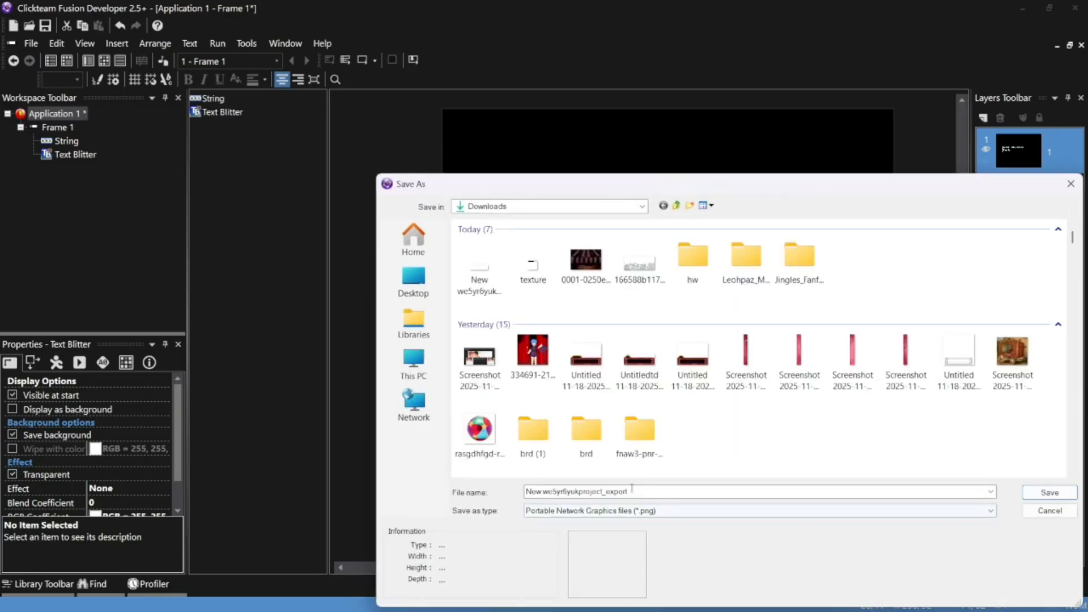
type("lyukuhutr5y")
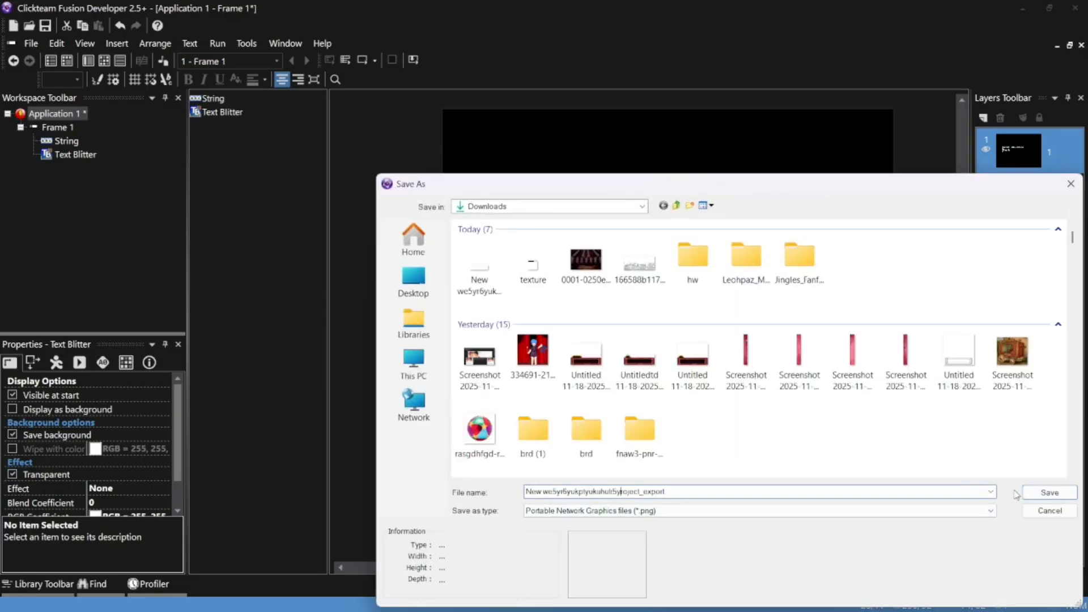
left_click(1047, 491)
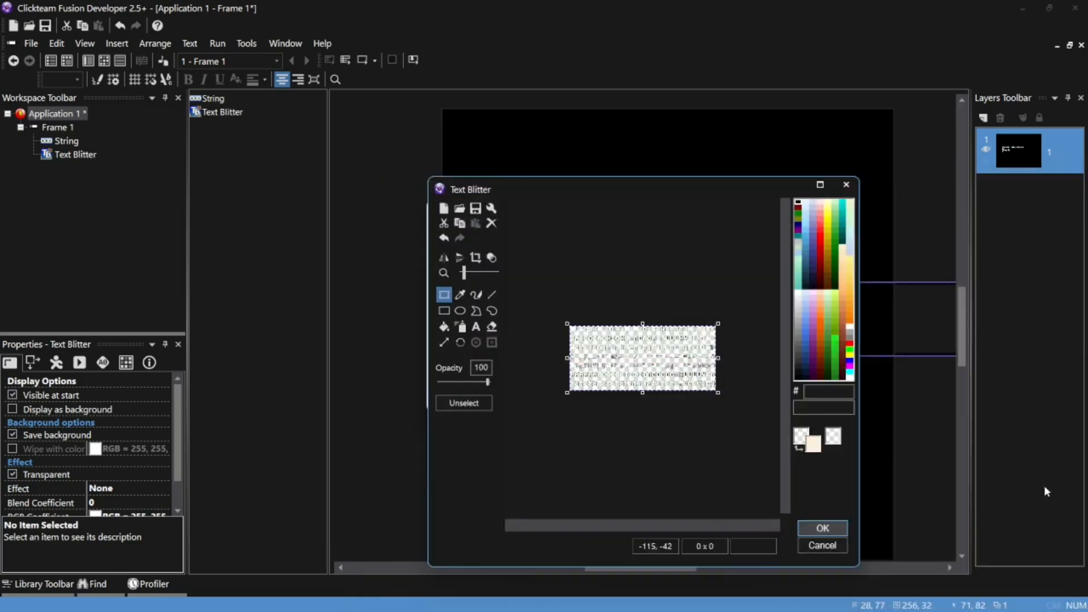
left_click(822, 527)
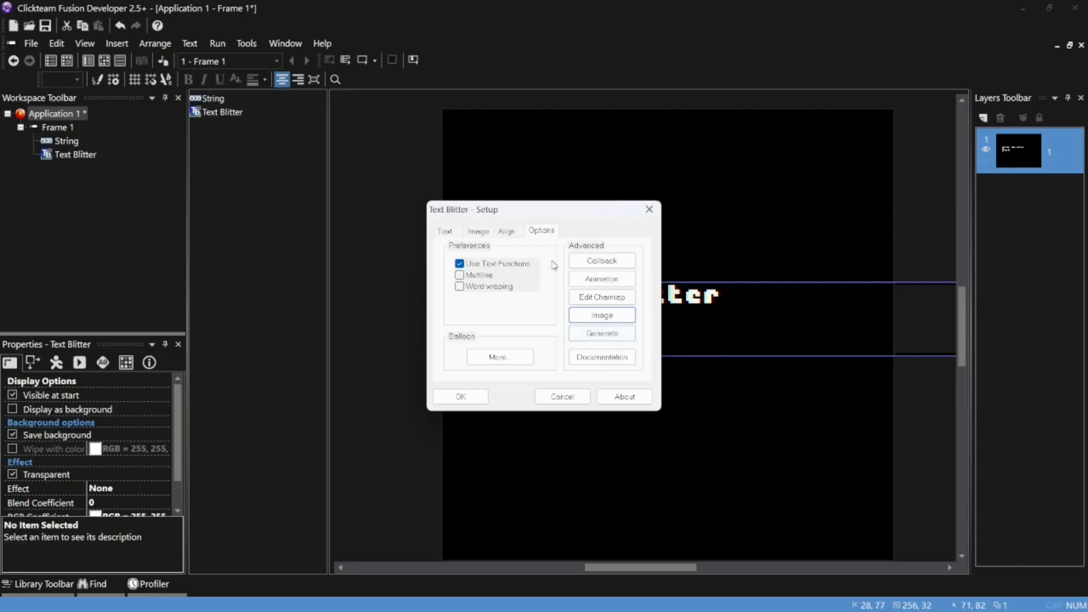
Generate a new font from the current character map, setting the Plump_Prose_Round font size to 20
left_click(619, 333)
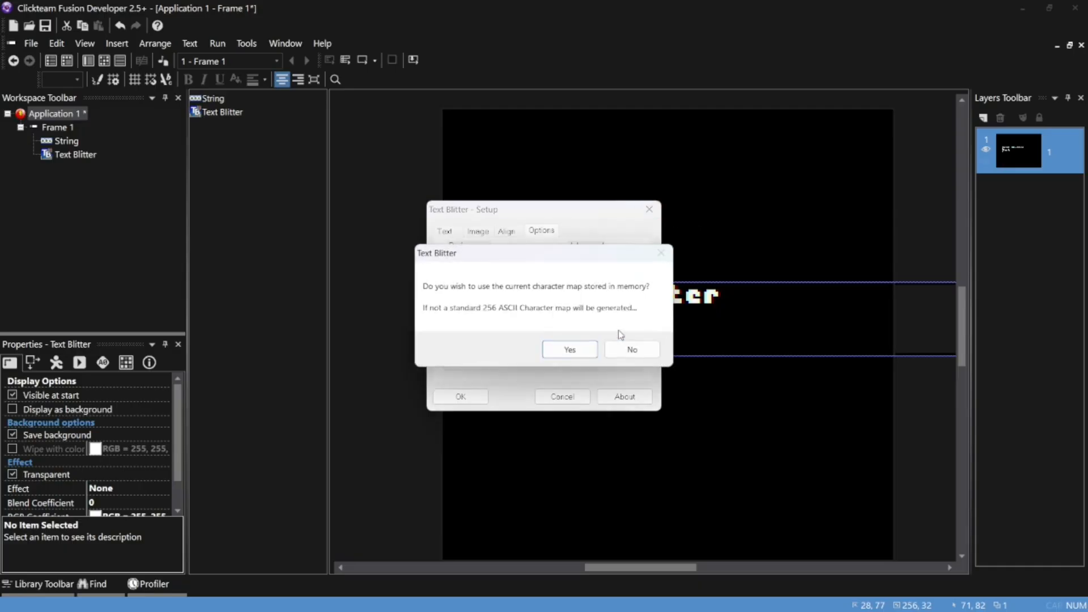
left_click(566, 348)
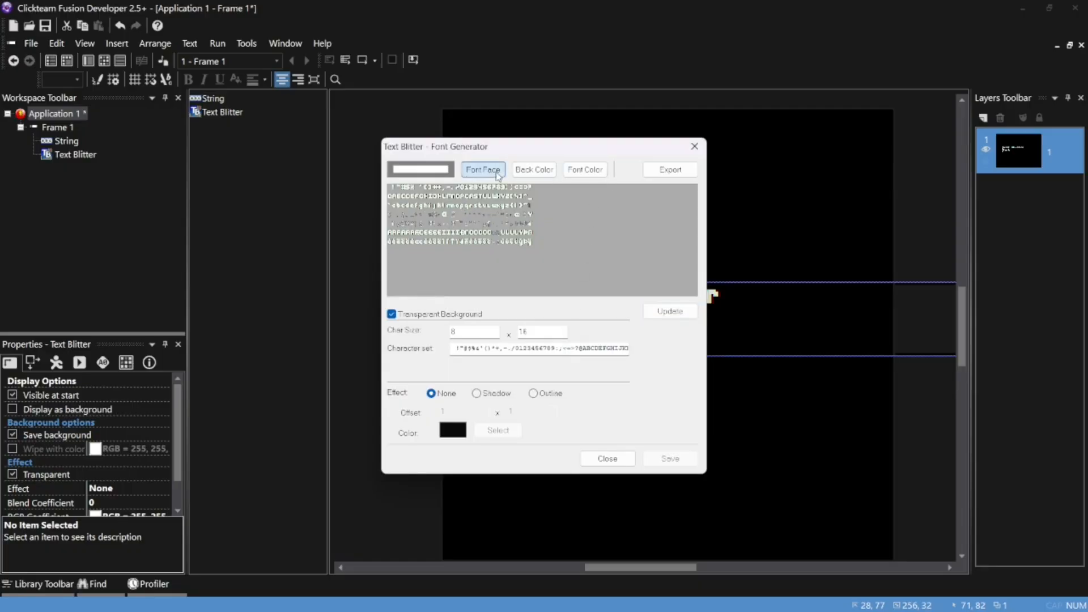
left_click(471, 170)
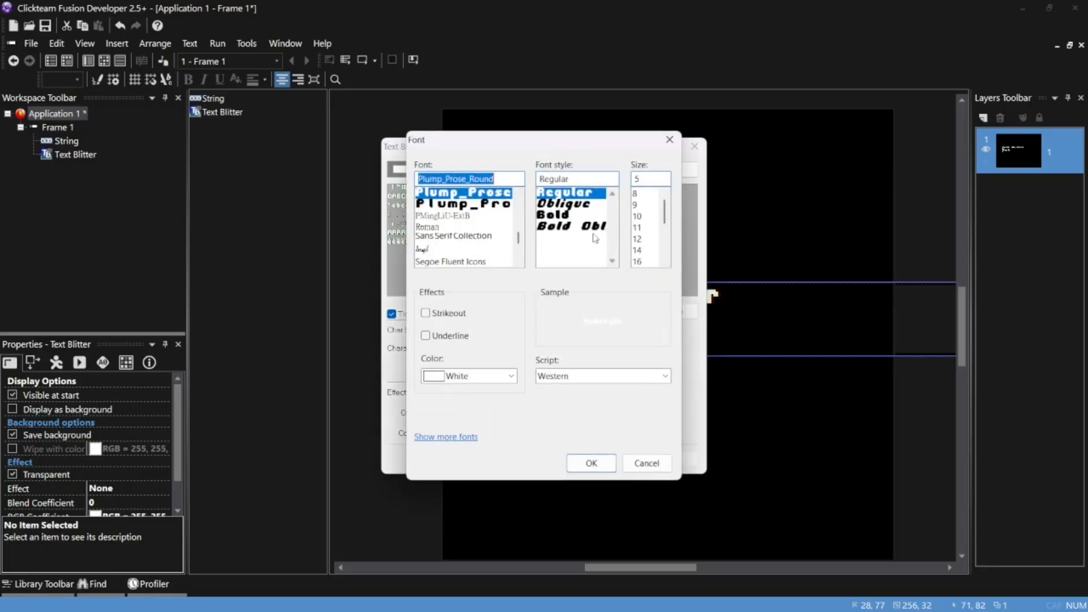
left_click(647, 180)
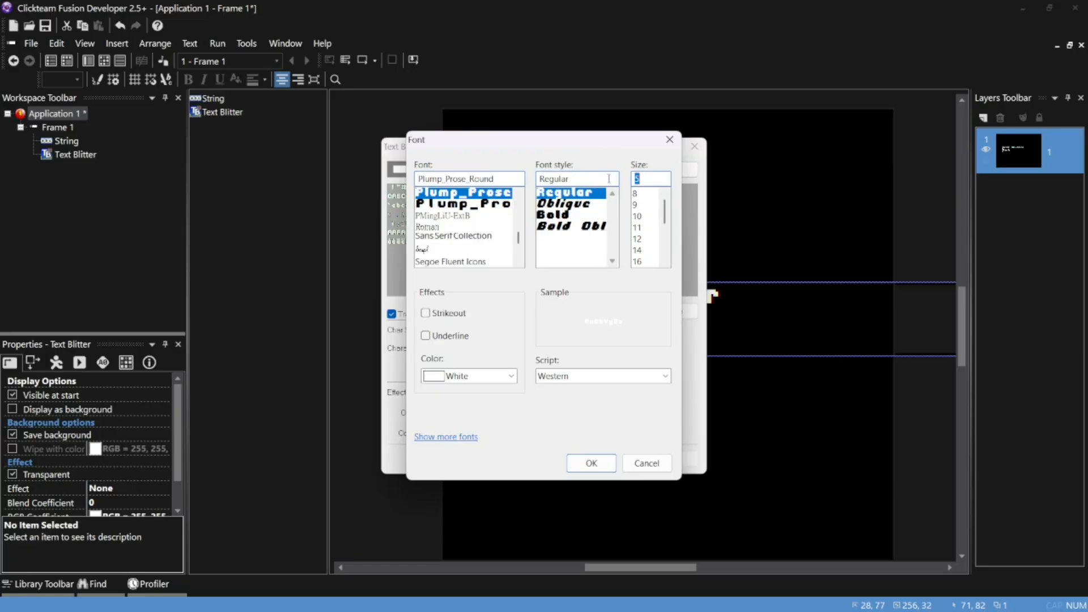
type("20")
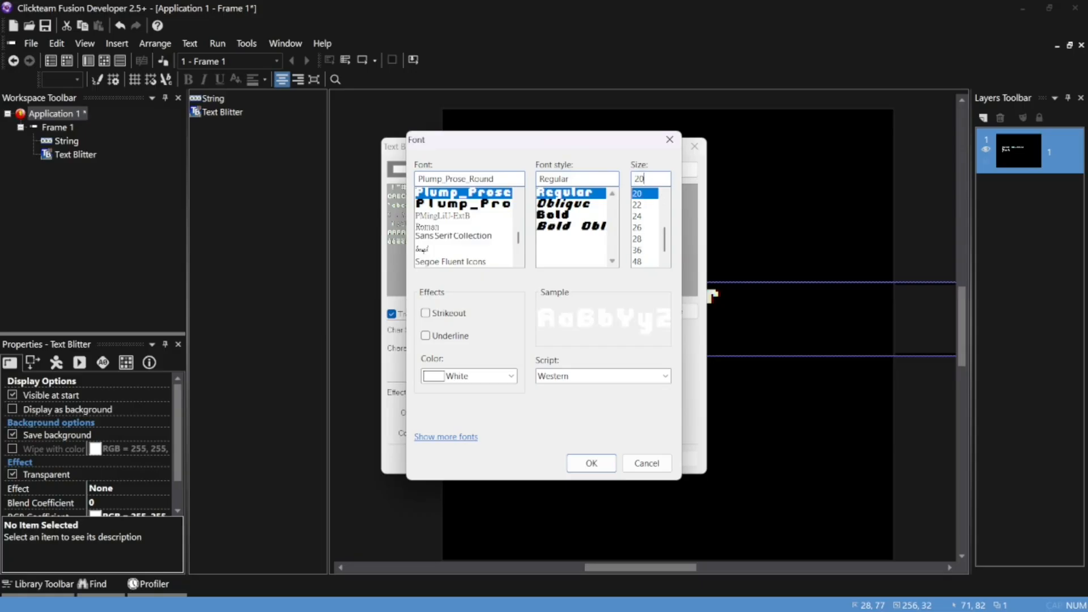
left_click(579, 463)
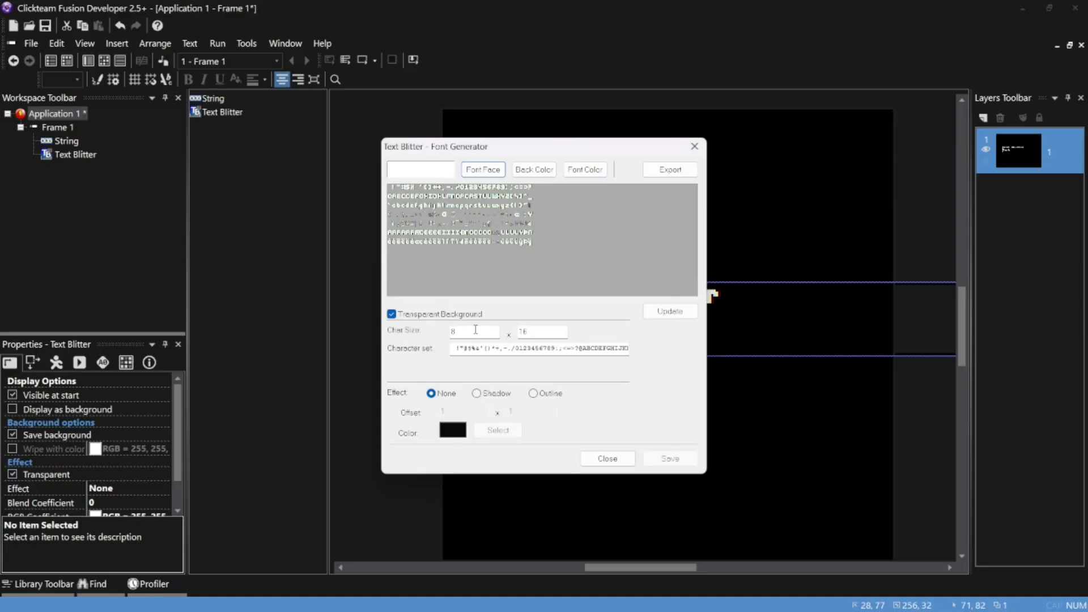
Set the character size to 32 x 64, update the generated font image and save it
left_click_drag(475, 330, 448, 330)
type("32")
key("Tab")
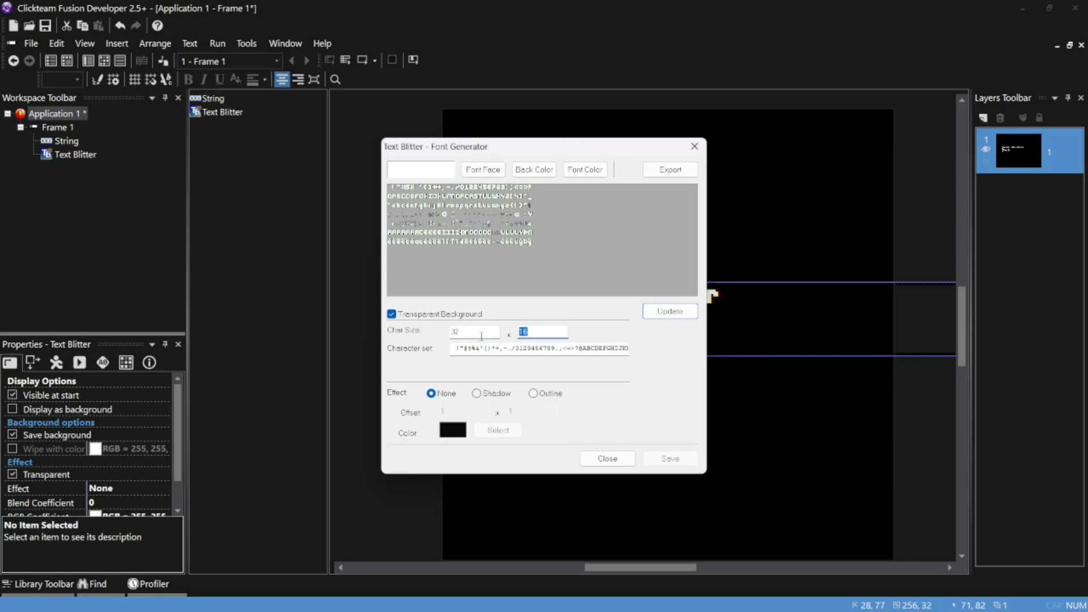
type("64")
left_click(668, 311)
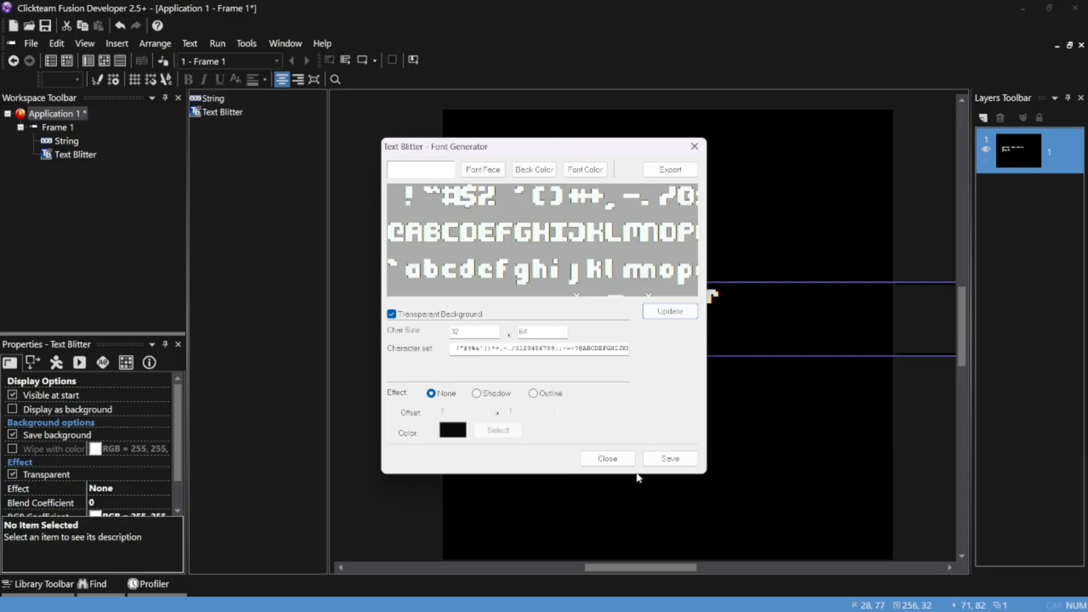
left_click(655, 460)
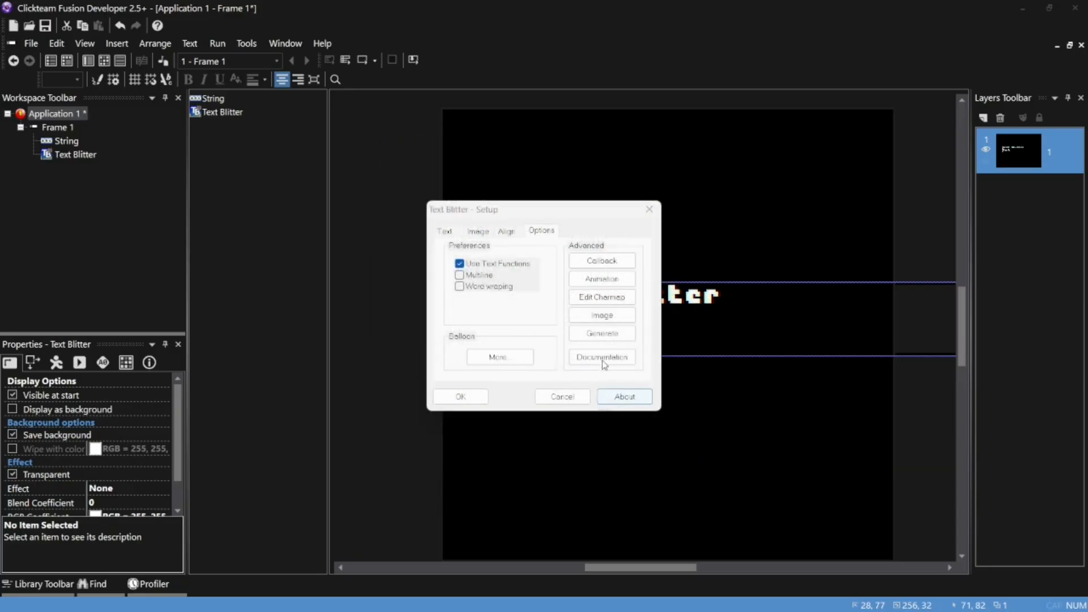
Open the Text Blitter's regenerated character image for editing and select its full width and height
left_click(605, 317)
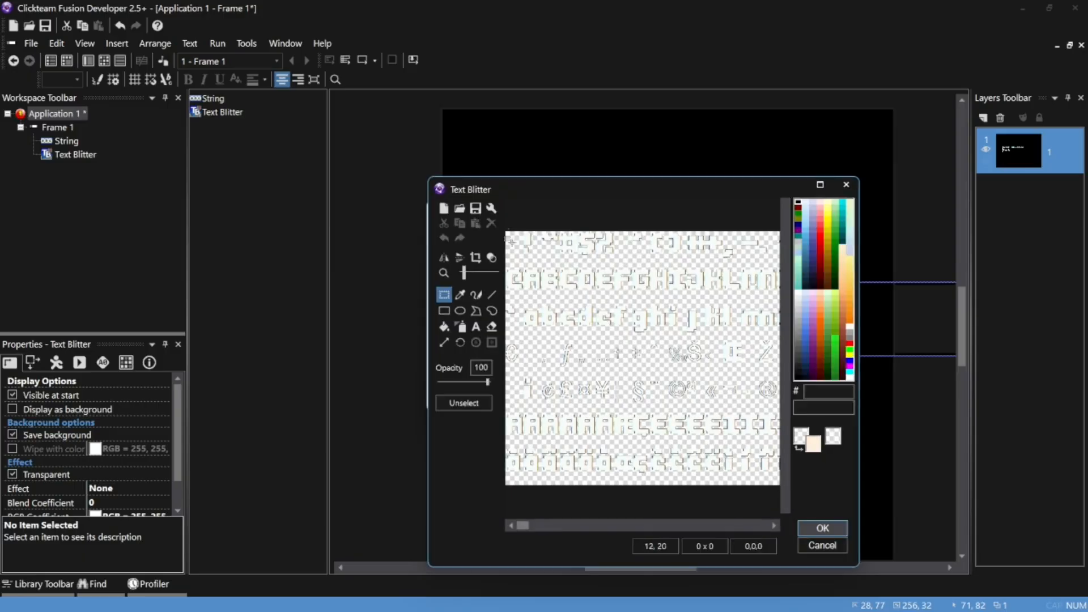
scroll(644, 372, "up", 5)
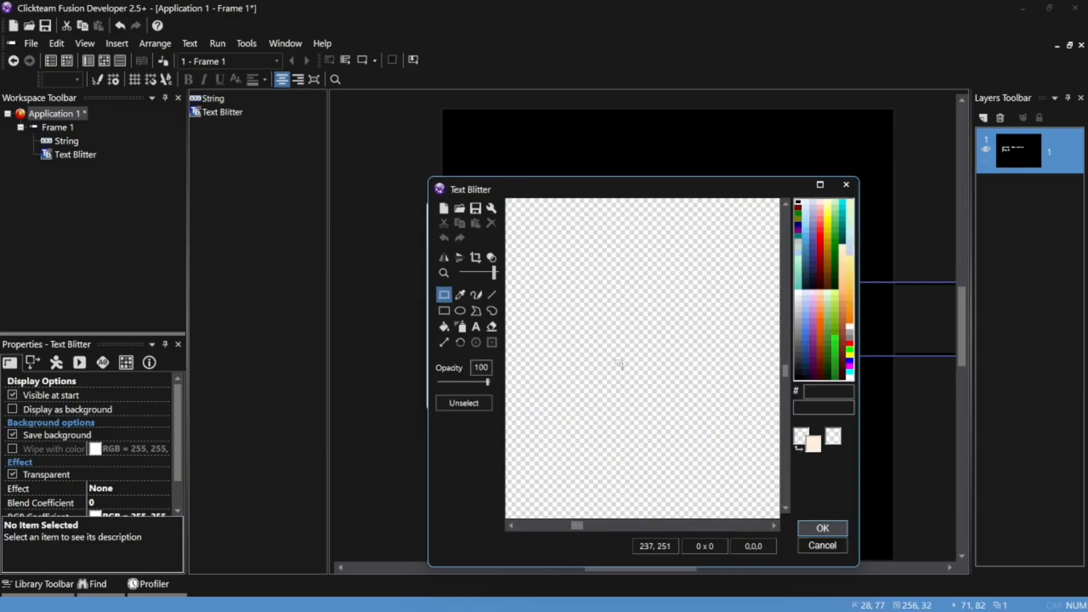
scroll(620, 366, "down", 5)
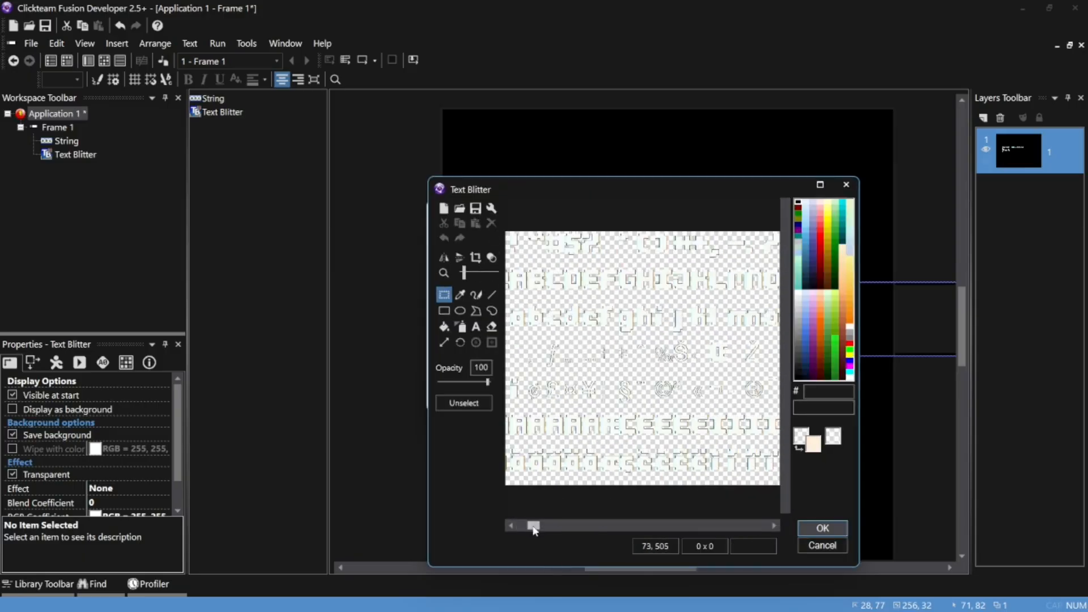
left_click_drag(533, 525, 504, 526)
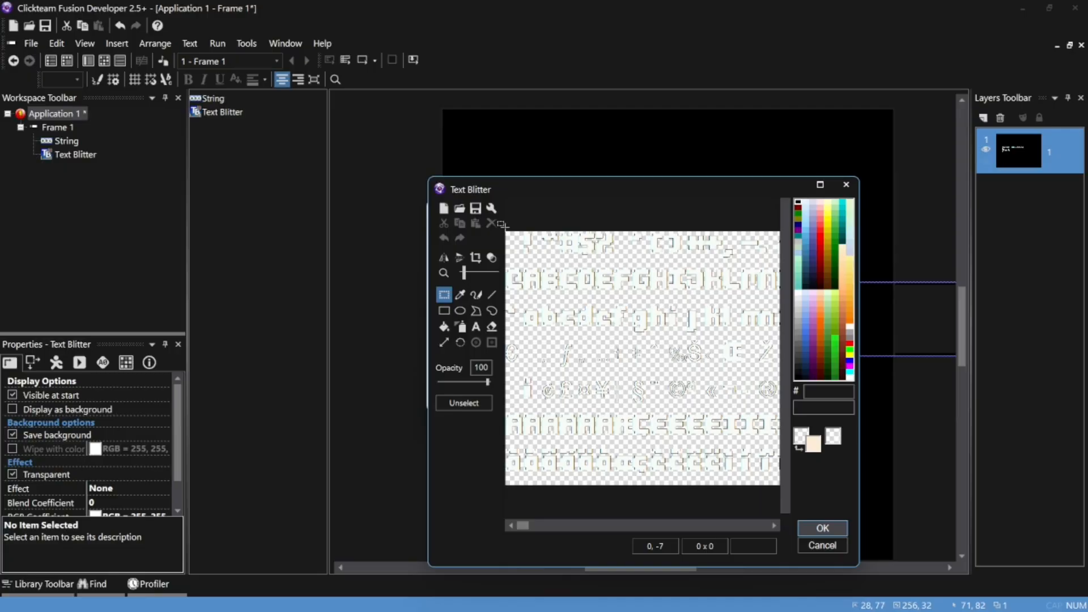
left_click_drag(505, 227, 840, 490)
Export the enlarged character image as the PNG "New we5ytutiuutyyr6yukptyukuhutr5yroject_export" and accept the image editor
left_click(475, 208)
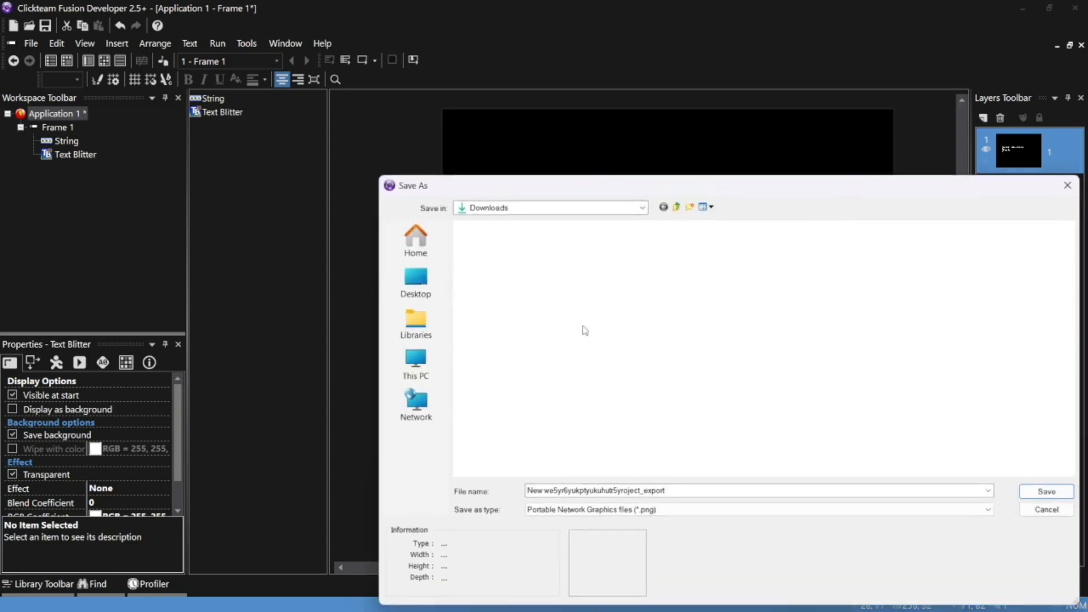
left_click(561, 490)
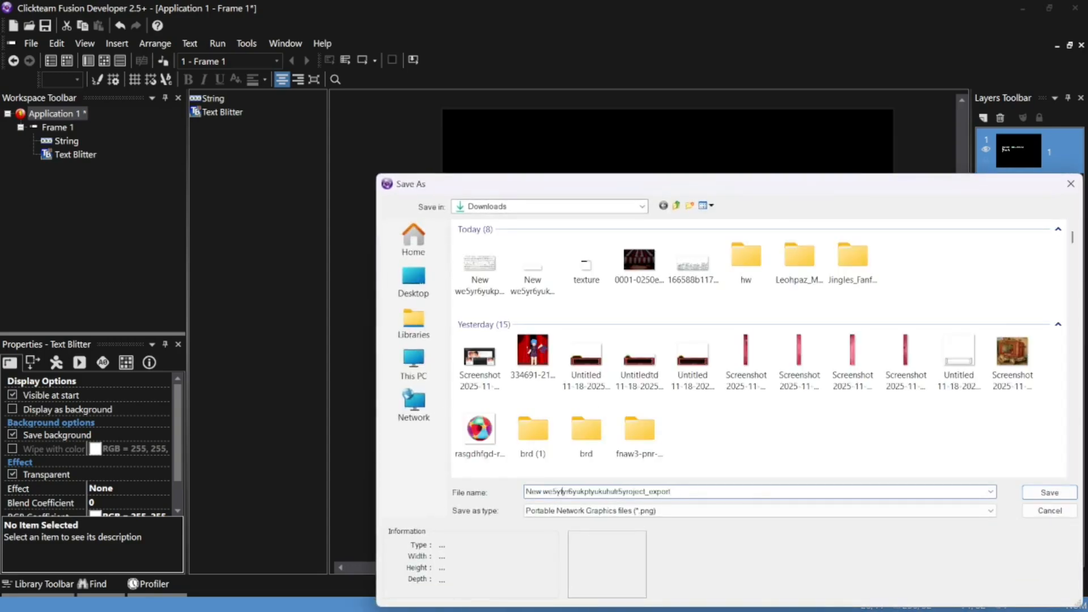
type("tuluuty")
left_click(1050, 491)
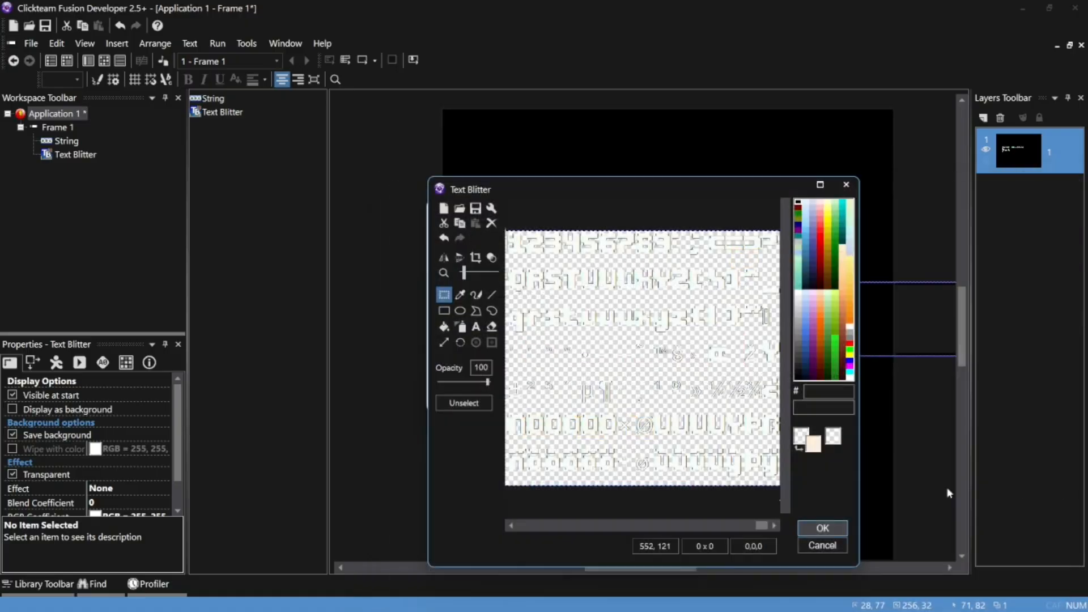
left_click(830, 529)
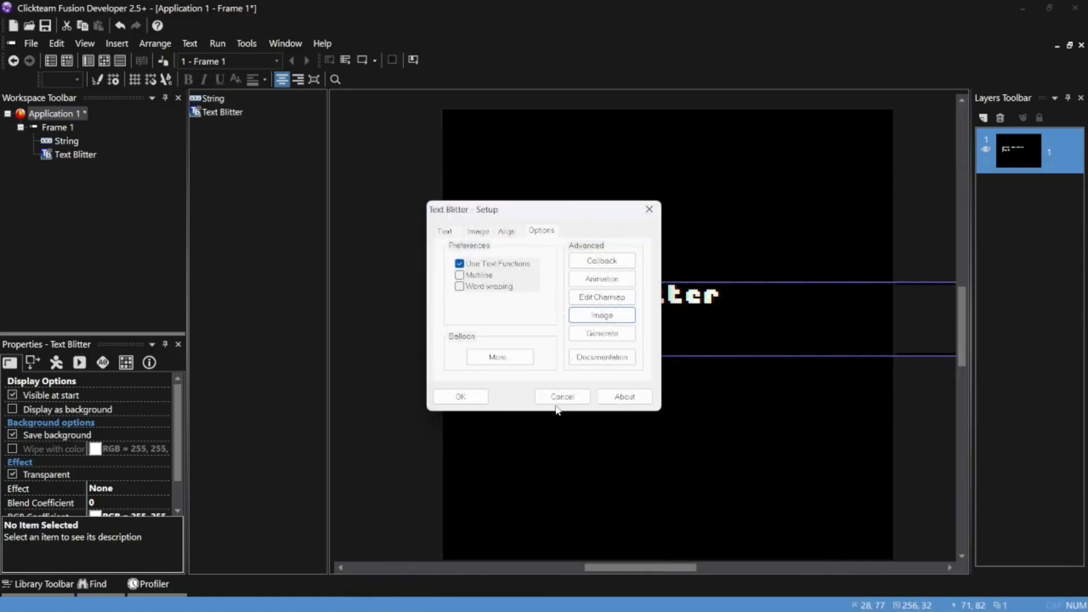
Apply the Text Blitter setup, move the object above the String to about X 20, Y 45 and deselect it
left_click(479, 395)
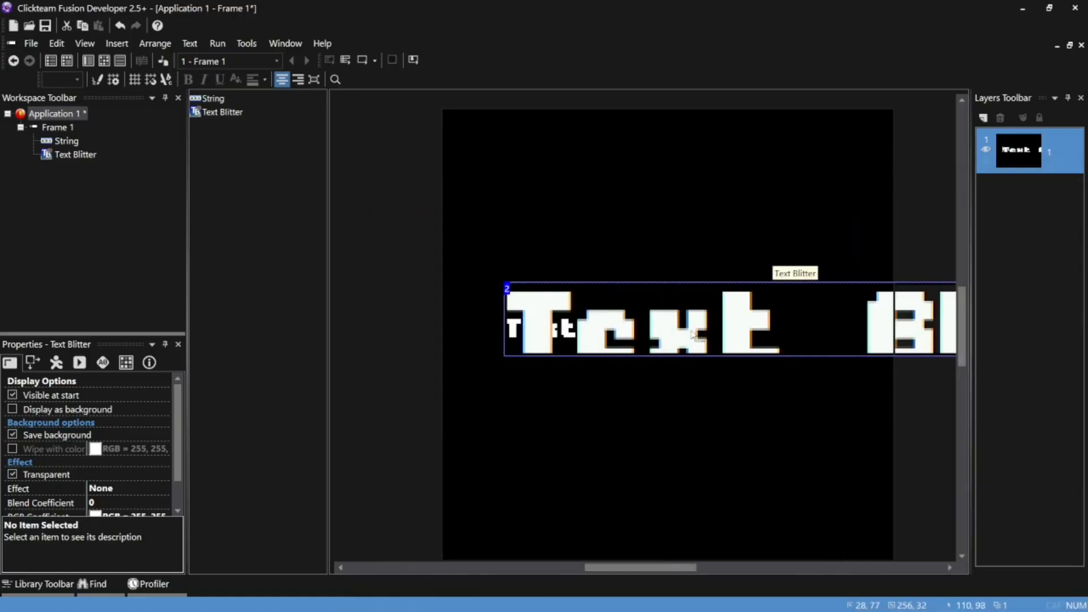
left_click_drag(691, 335, 674, 264)
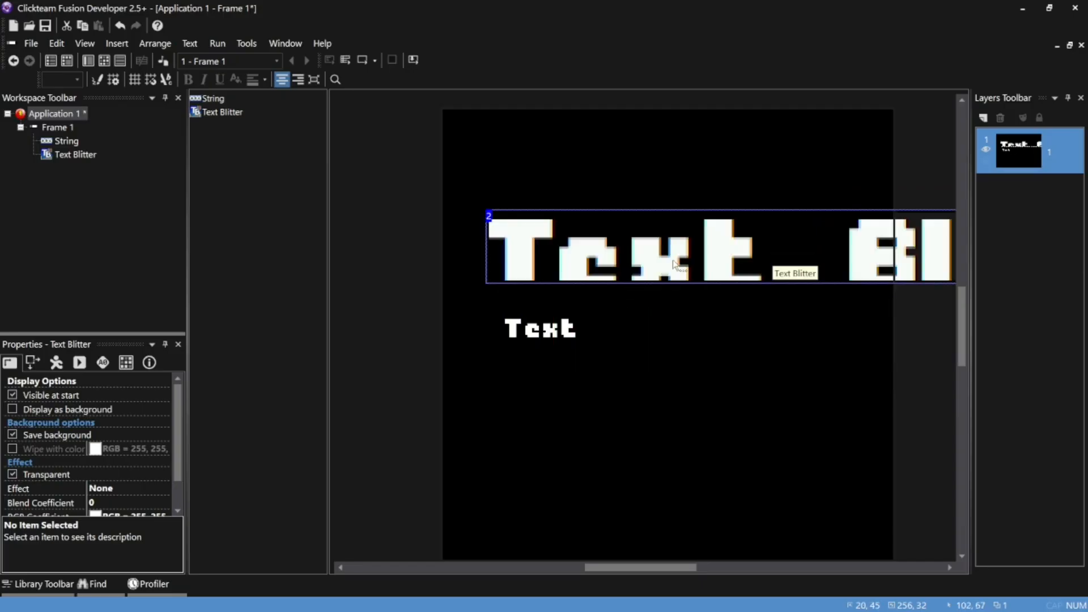
left_click(425, 291)
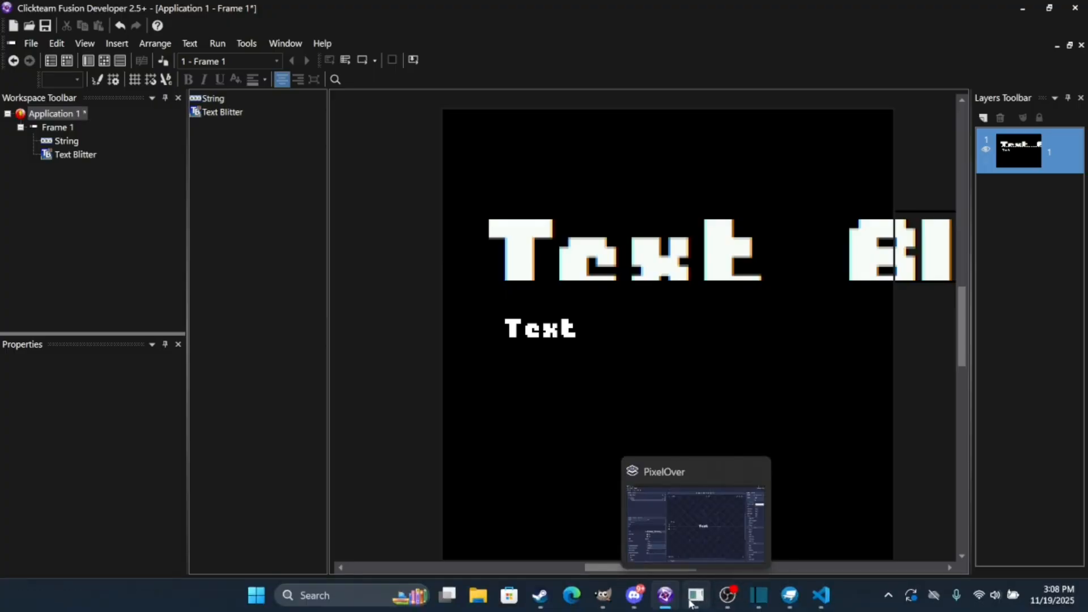
Switch to PixelOver, move the Text object off the canvas toward its upper-left and deselect it
left_click(690, 604)
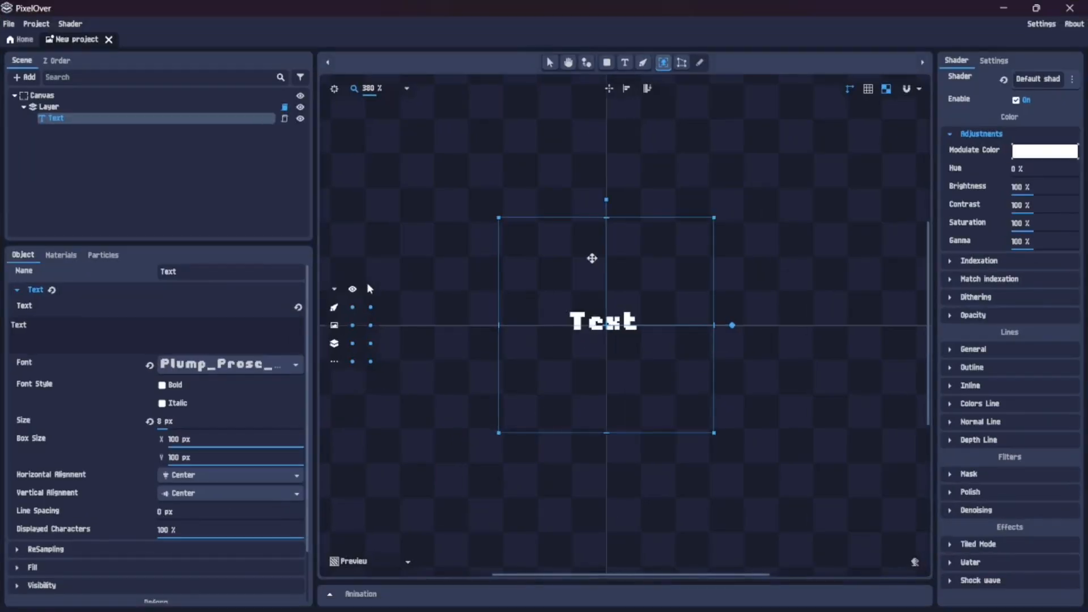
scroll(591, 258, "up", 1)
scroll(595, 286, "down", 4)
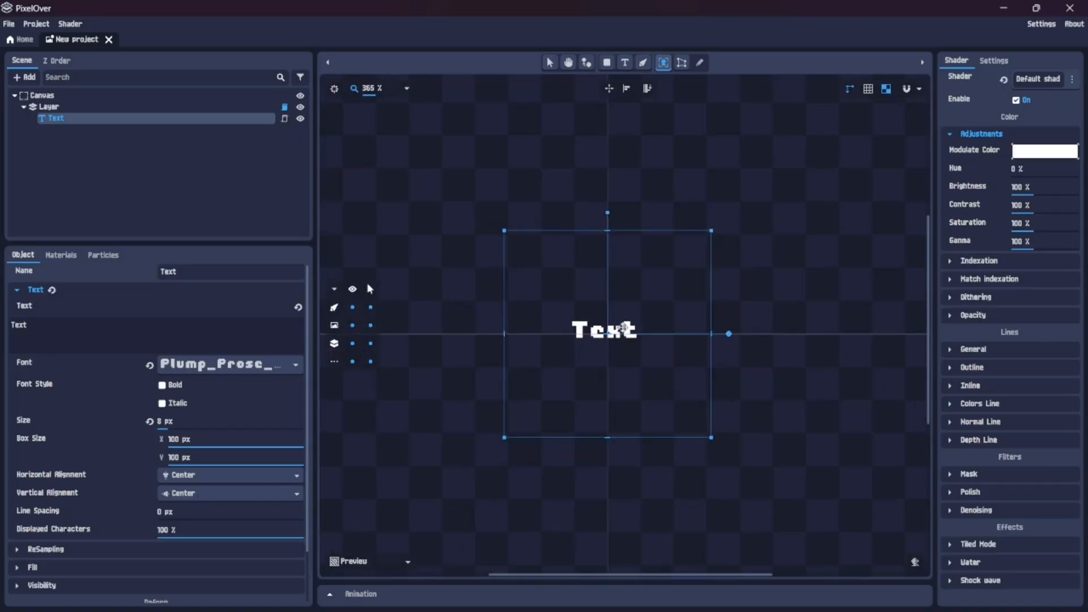
scroll(623, 330, "up", 1)
left_click_drag(607, 340, 371, 208)
left_click(587, 204)
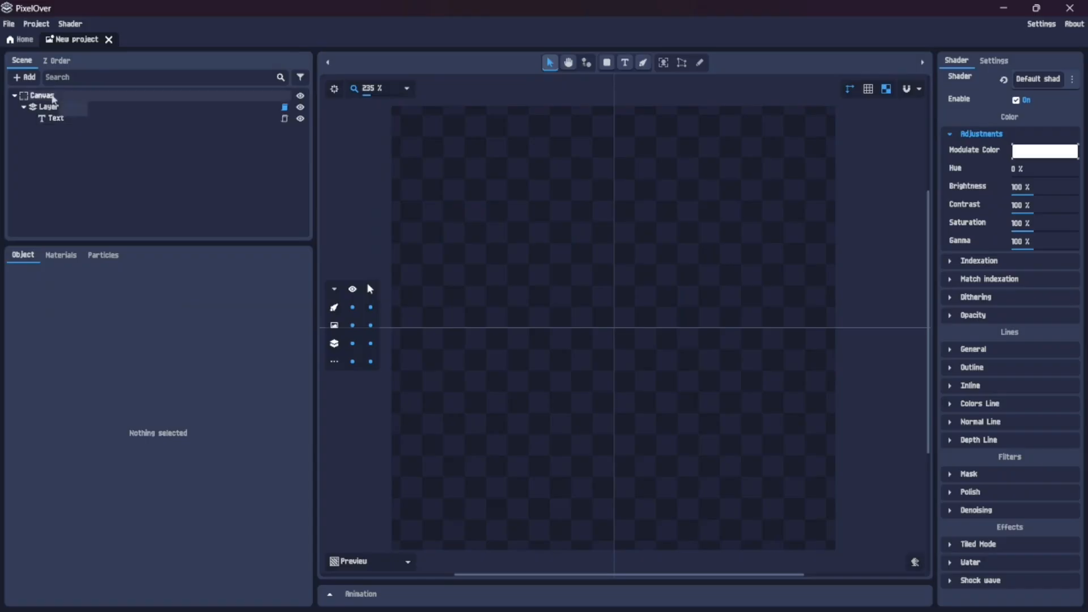
Add an image object to Layer from the file "New we5yr6yukptyukuhutr5yroject_export" in Downloads
left_click(45, 97)
left_click(47, 106)
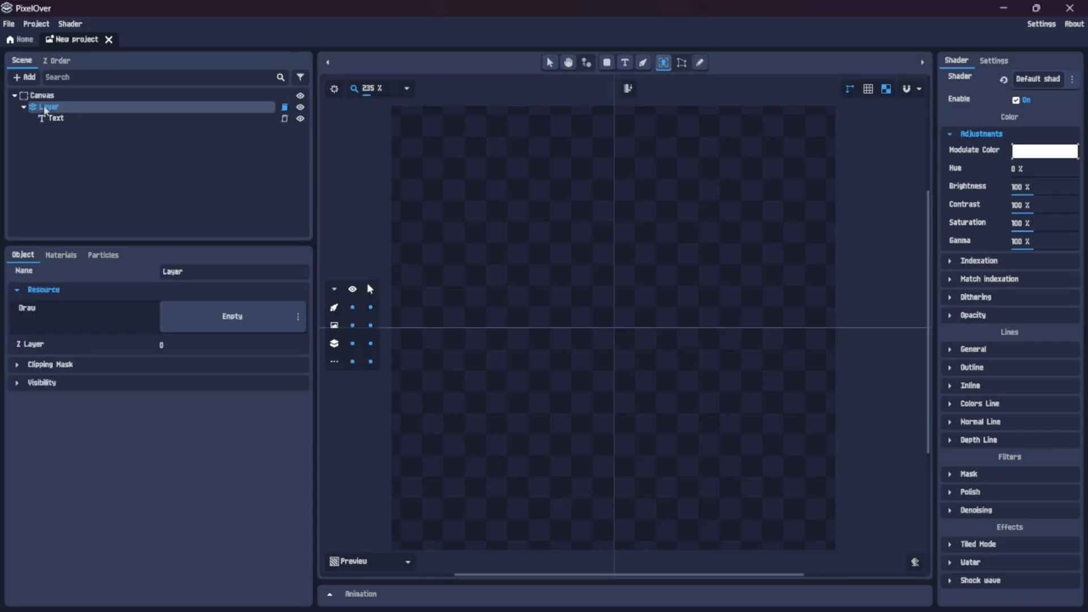
right_click(46, 108)
left_click(67, 117)
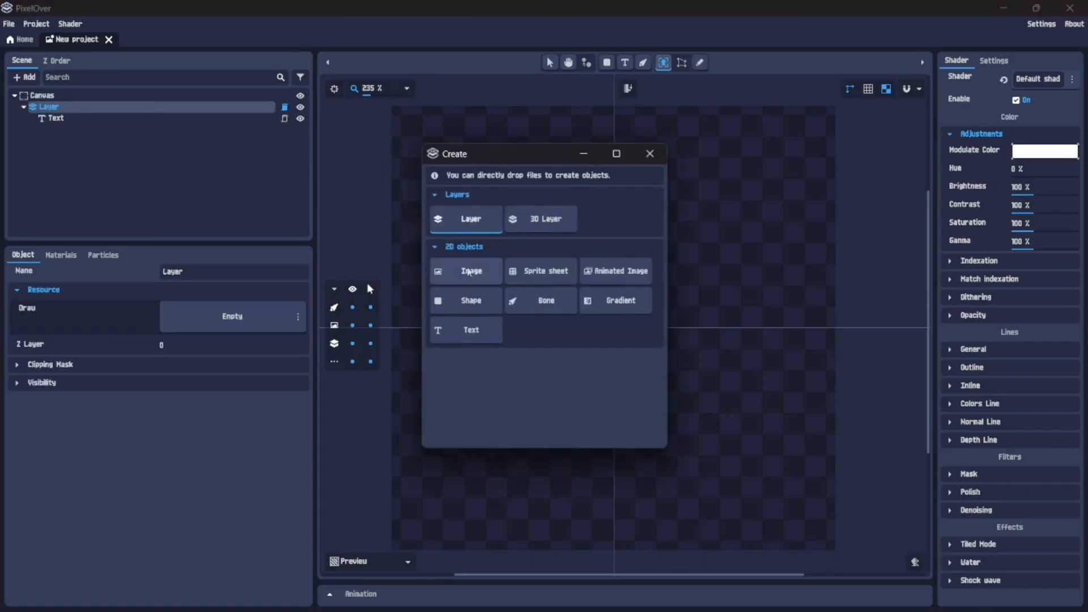
left_click(459, 272)
left_click(396, 226)
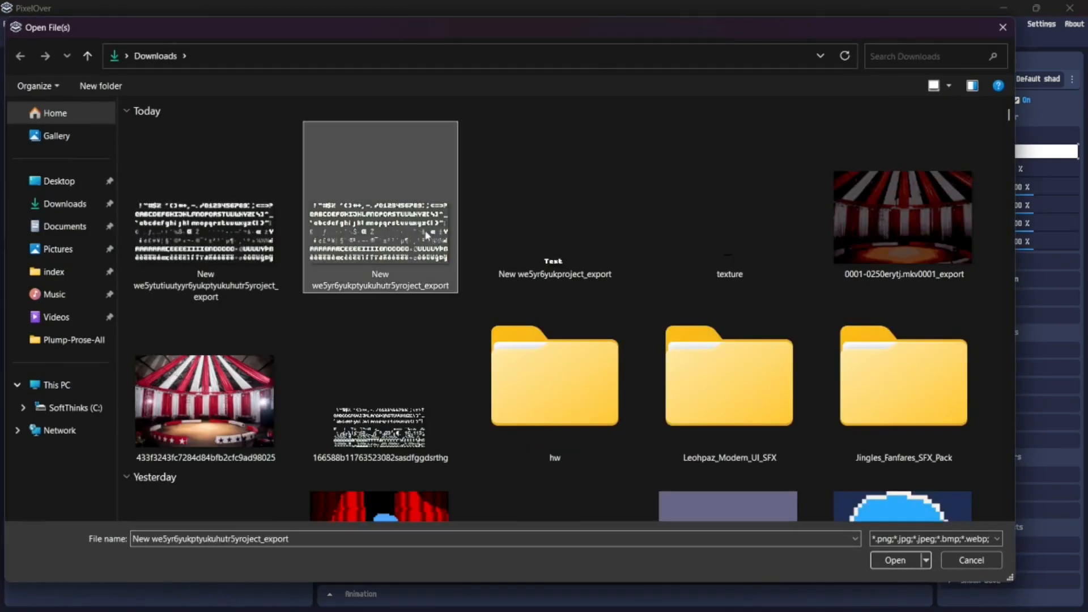
left_click(895, 560)
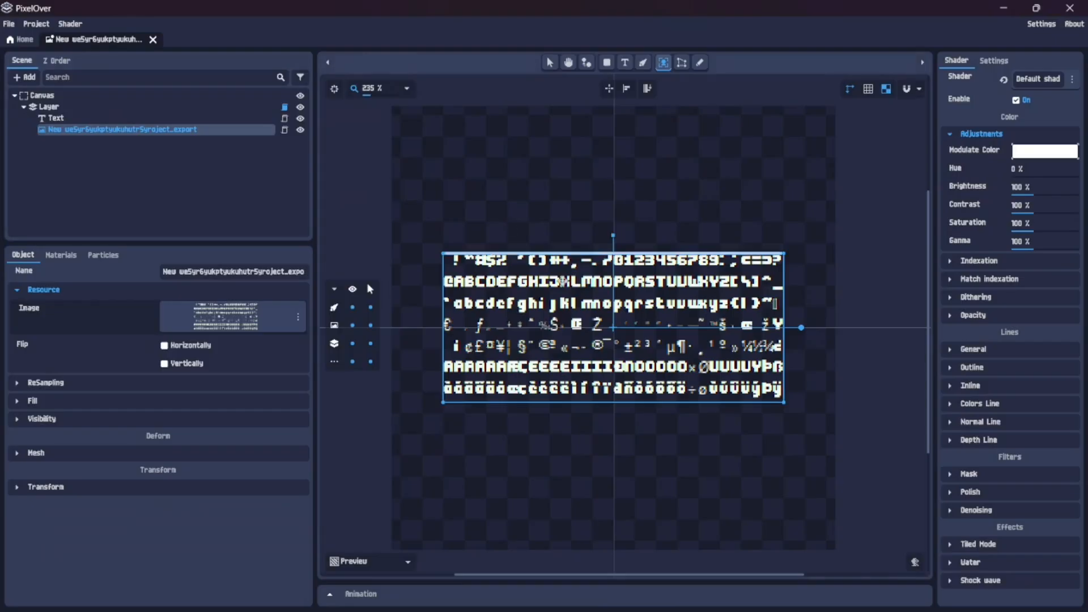
Add a second image object to Layer from the file "New we5ytutiuutyyr6yukptyukuhutr5yroject_export" in Downloads
scroll(564, 303, "up", 5)
scroll(604, 270, "down", 3)
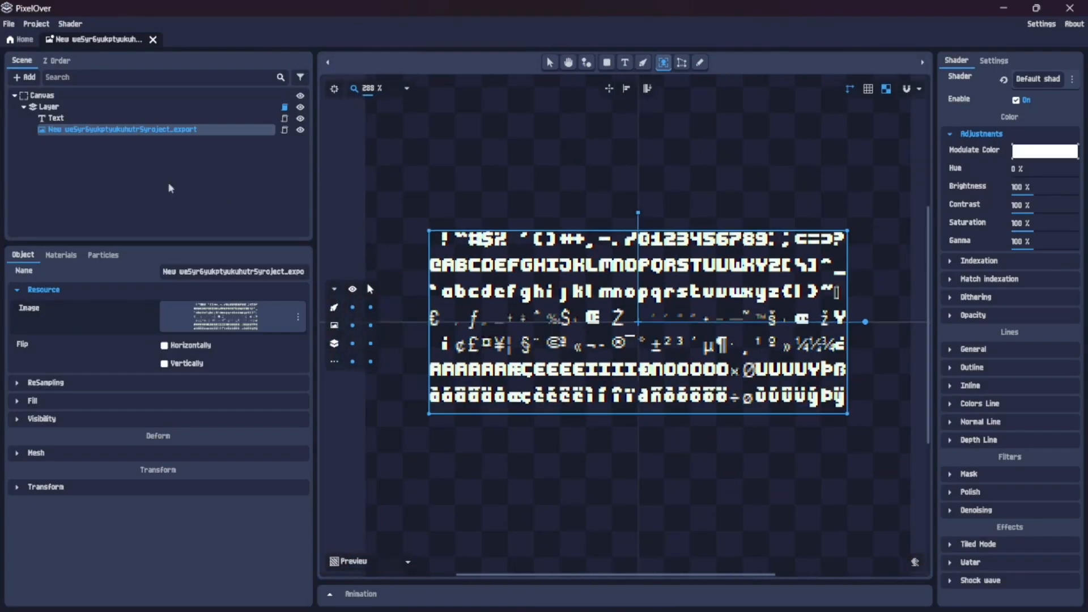
left_click(79, 107)
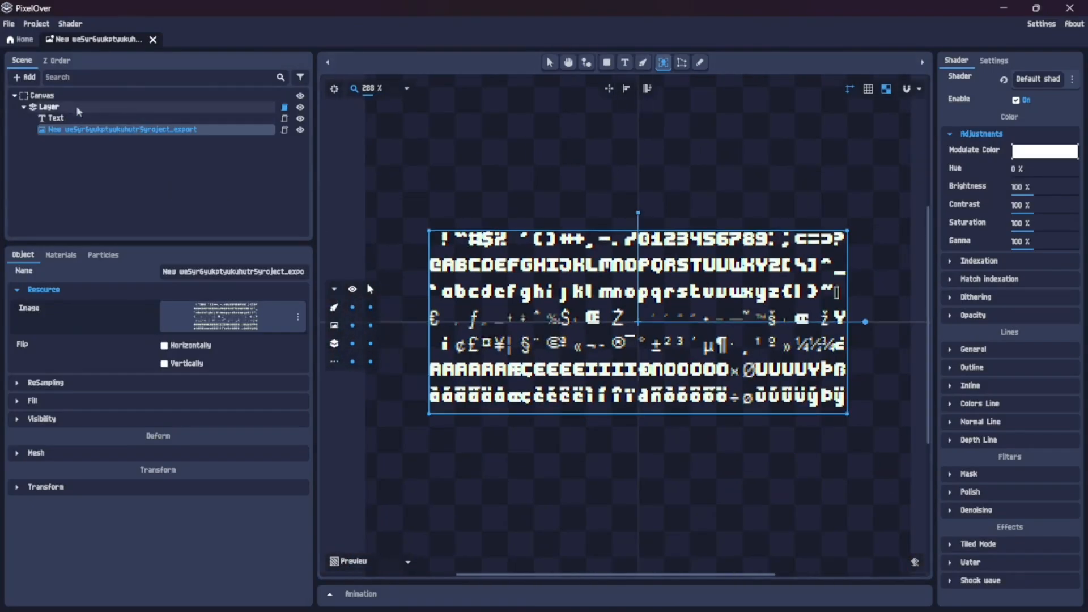
right_click(80, 109)
left_click(112, 119)
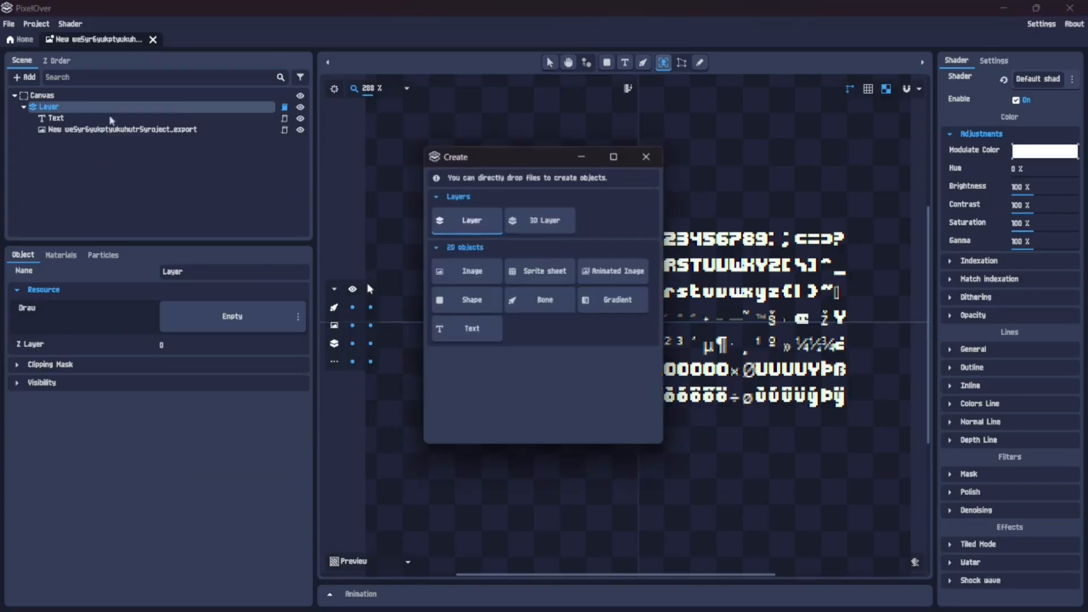
left_click(465, 265)
left_click(260, 187)
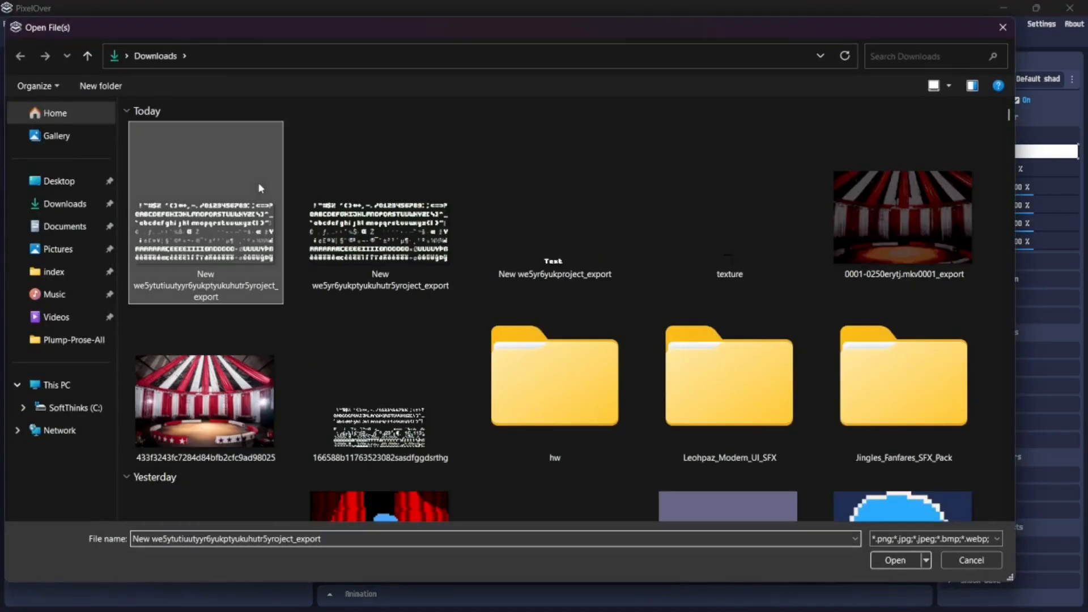
left_click(896, 560)
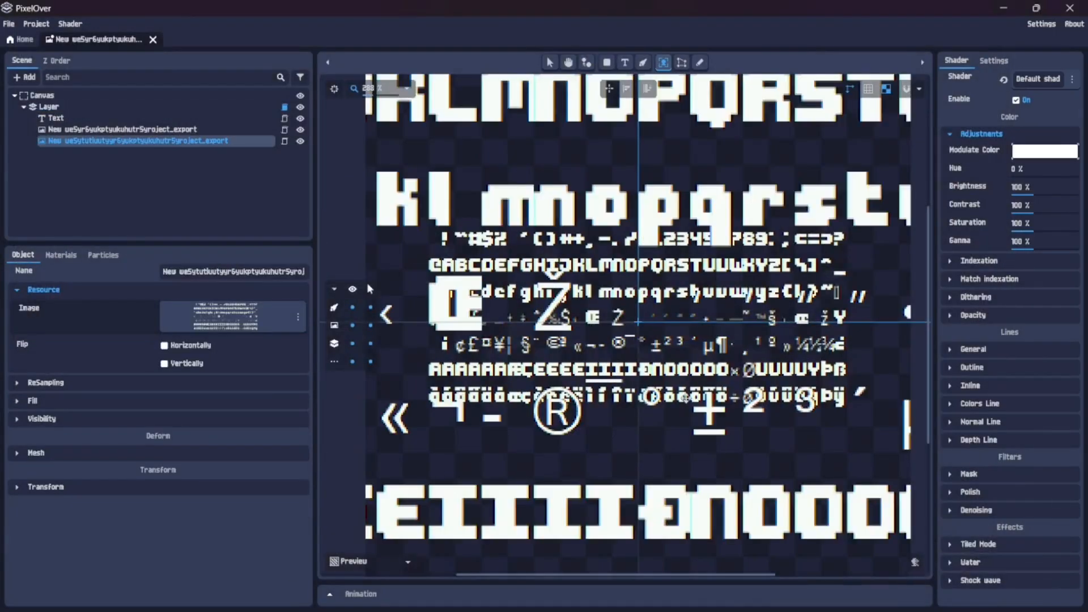
Raise the new enlarged image's shader Brightness to 300 %
scroll(686, 399, "down", 5)
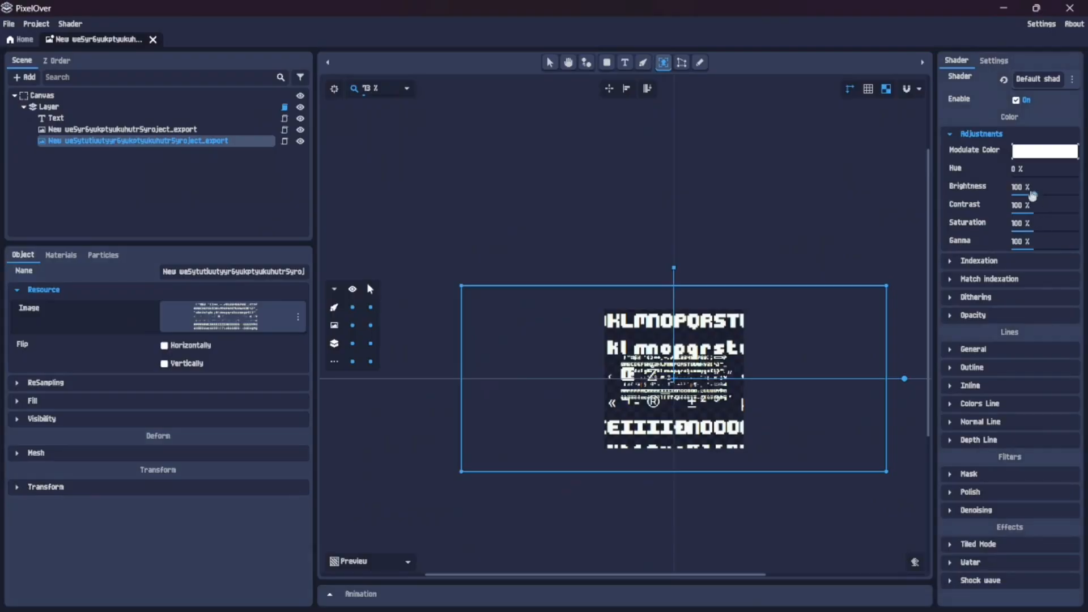
left_click_drag(1032, 195, 1076, 195)
scroll(694, 323, "up", 5)
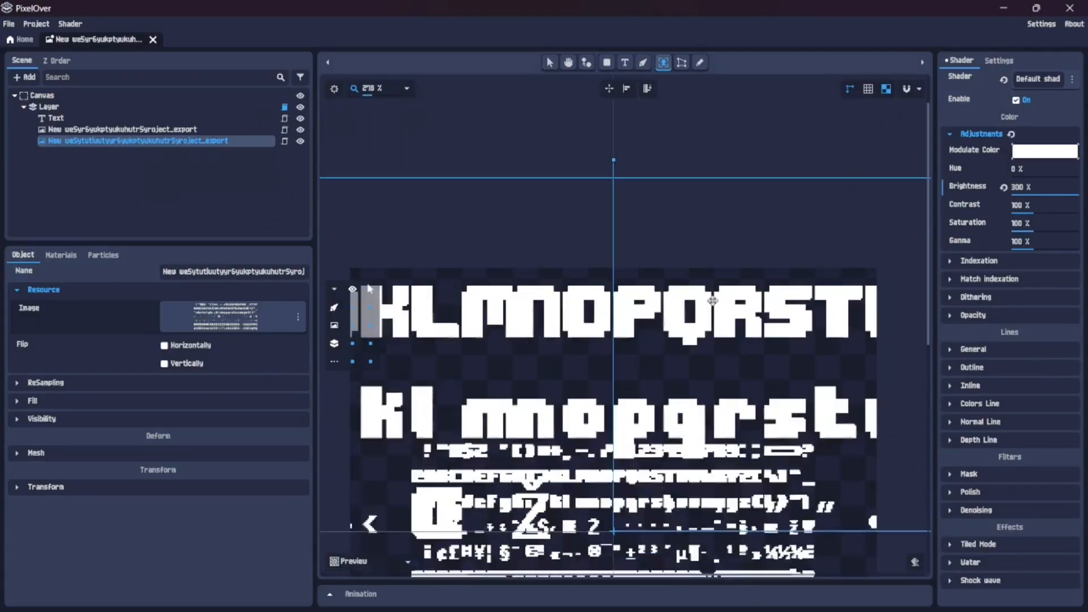
scroll(712, 300, "up", 1)
scroll(713, 323, "down", 5)
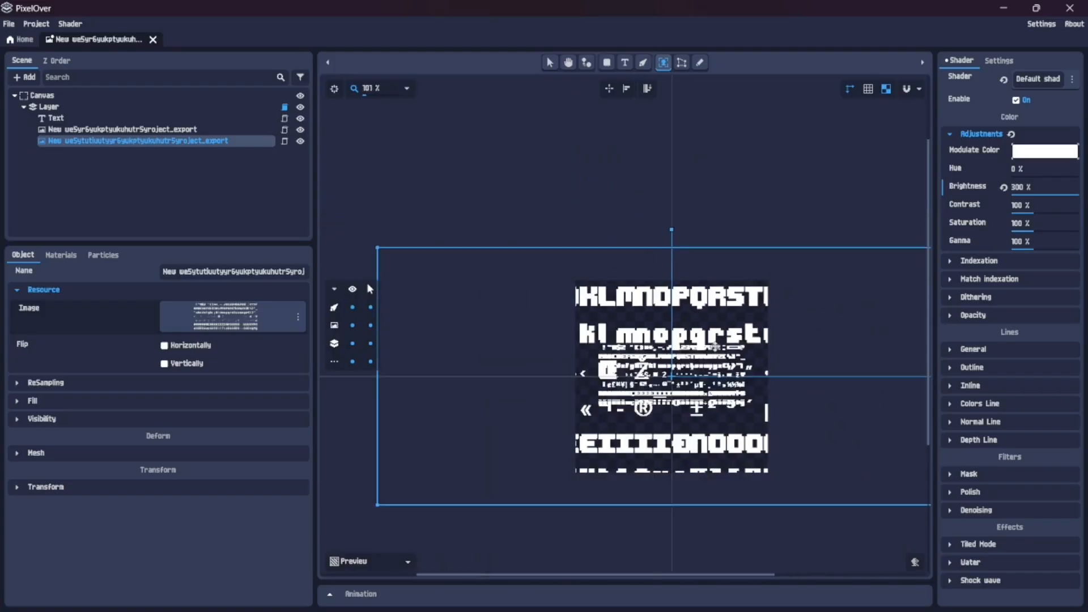
Scale the enlarged image to 25 % in both X and Y with its transform settings
left_click(33, 486)
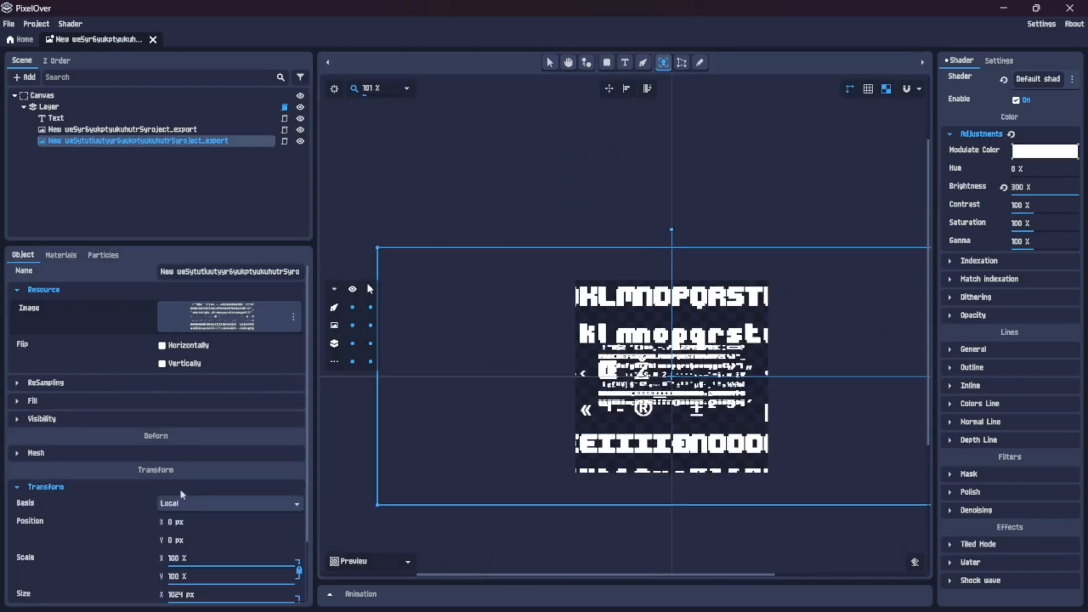
scroll(136, 507, "down", 2)
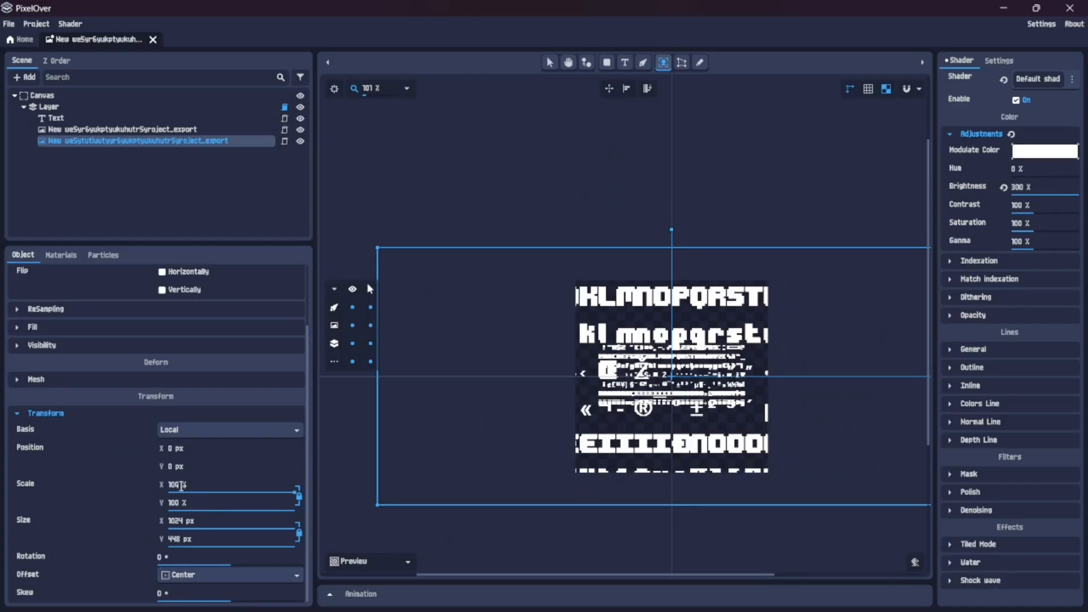
left_click(181, 486)
type("25")
key("Return")
scroll(671, 392, "up", 9)
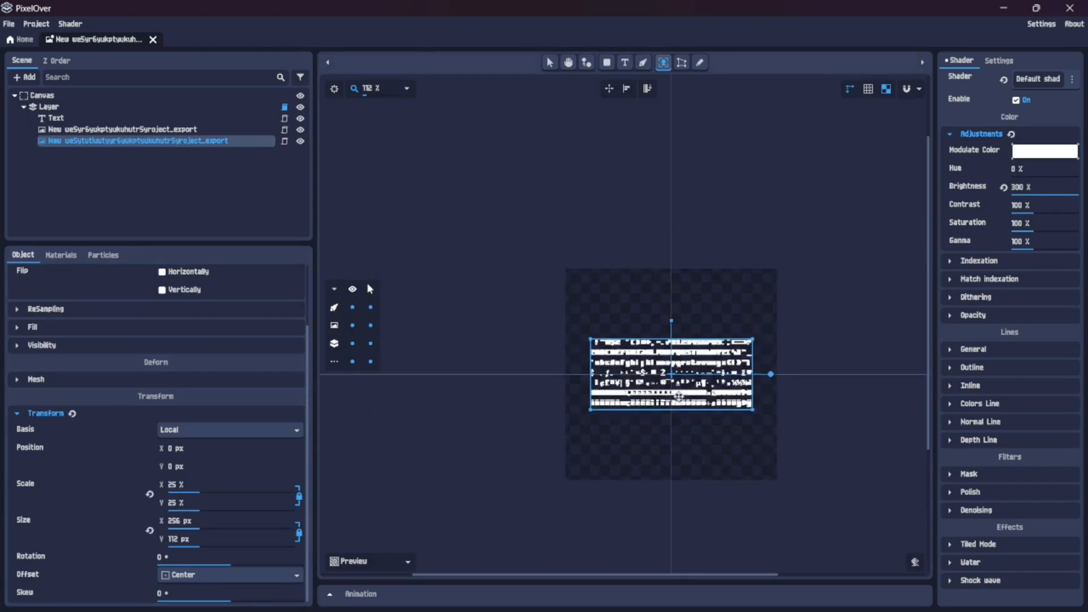
scroll(671, 388, "up", 4)
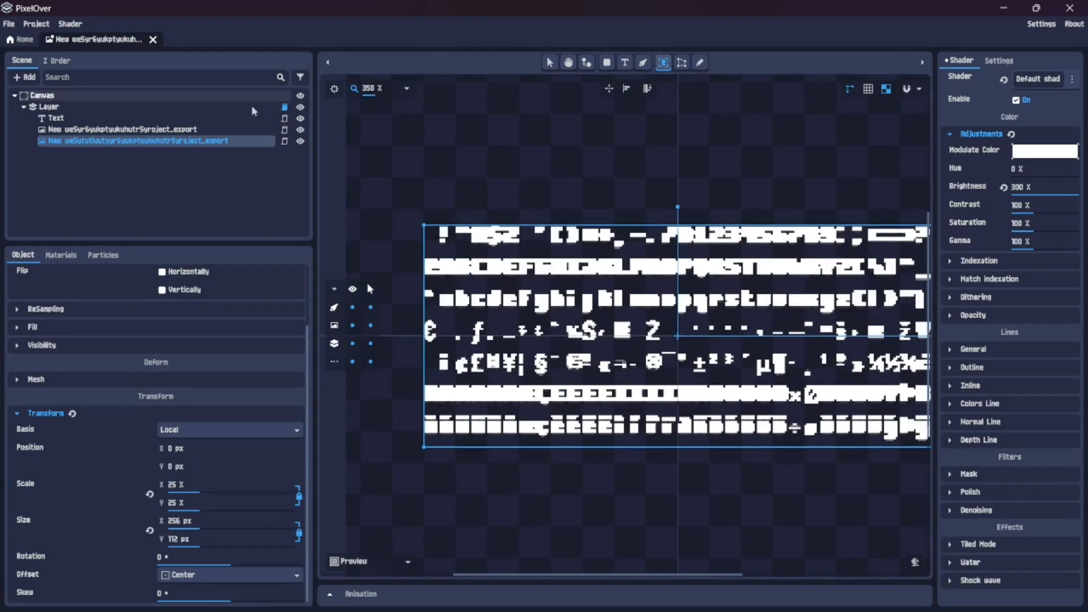
Toggle the visibility of each of the two image objects off and on to compare them
left_click(296, 141)
left_click(297, 141)
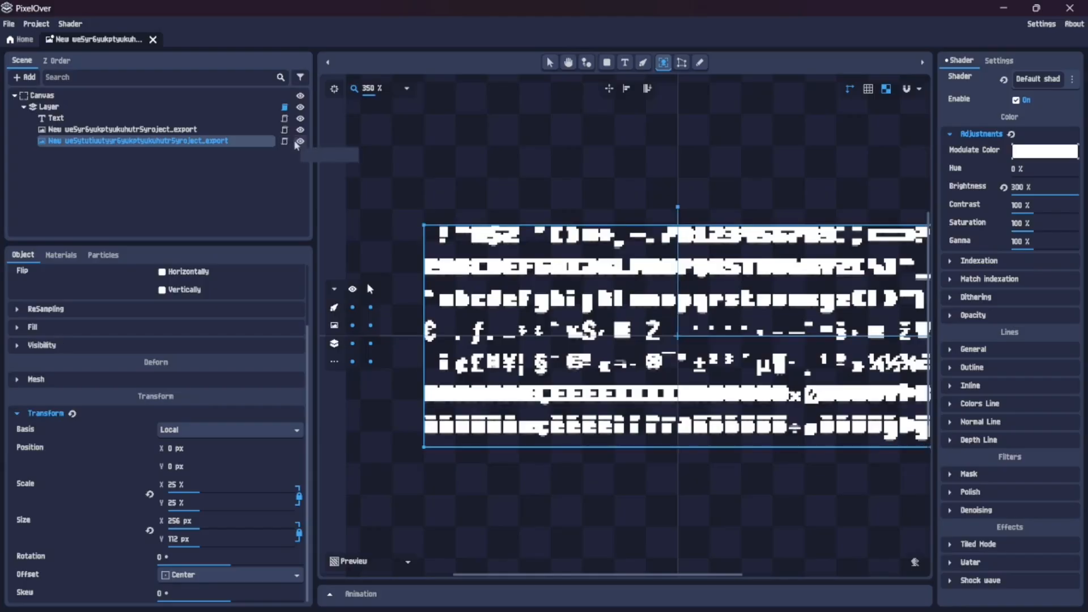
left_click(301, 130)
left_click(301, 130)
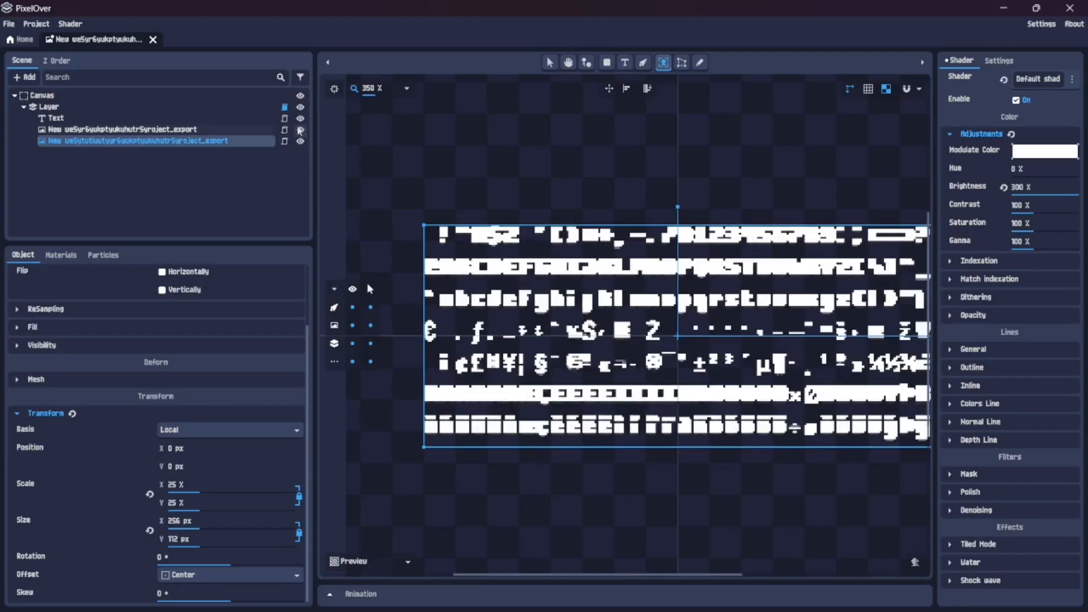
Nudge the scaled-down image left to X -15 px to compare it with the image beneath
scroll(412, 268, "up", 5)
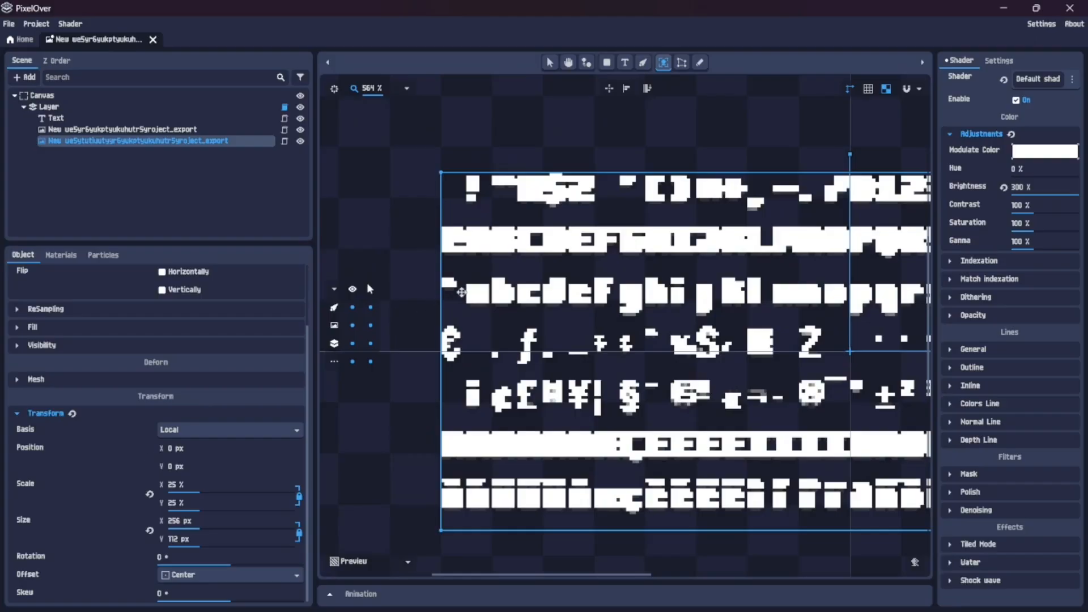
left_click_drag(527, 259, 534, 259)
key("Left")
key("Left")
key("Left")
key("Left")
key("Left")
key("Left")
key("Left")
key("Left")
key("Left")
key("Left")
key("Left")
key("Left")
key("Left")
key("Left")
key("Left")
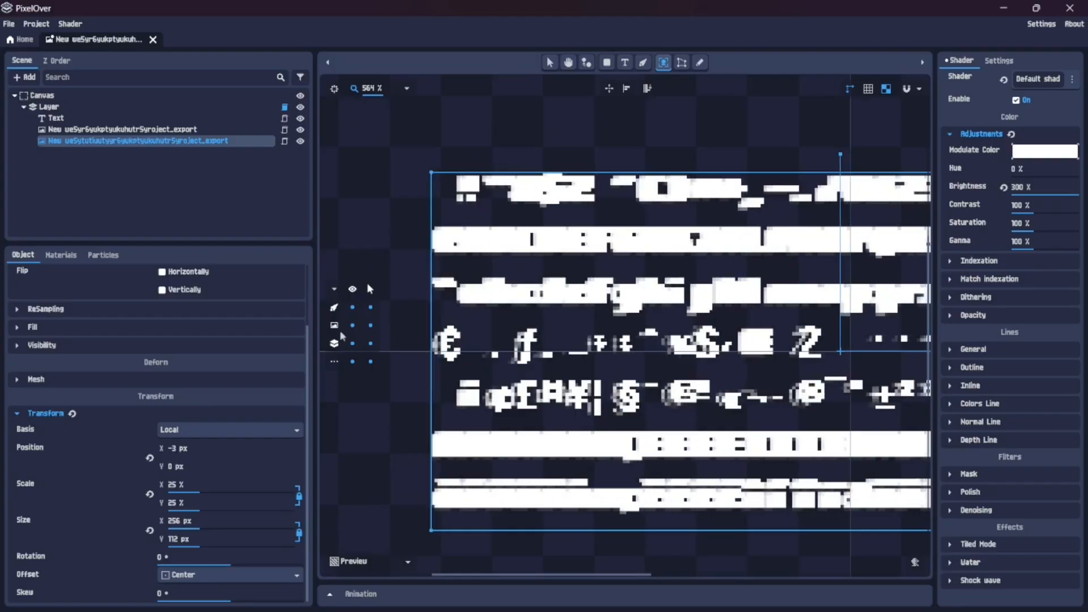
key("Left")
key("Left")
Turn off Mipmaps in the scaled-down image's resampling filter
scroll(73, 300, "up", 2)
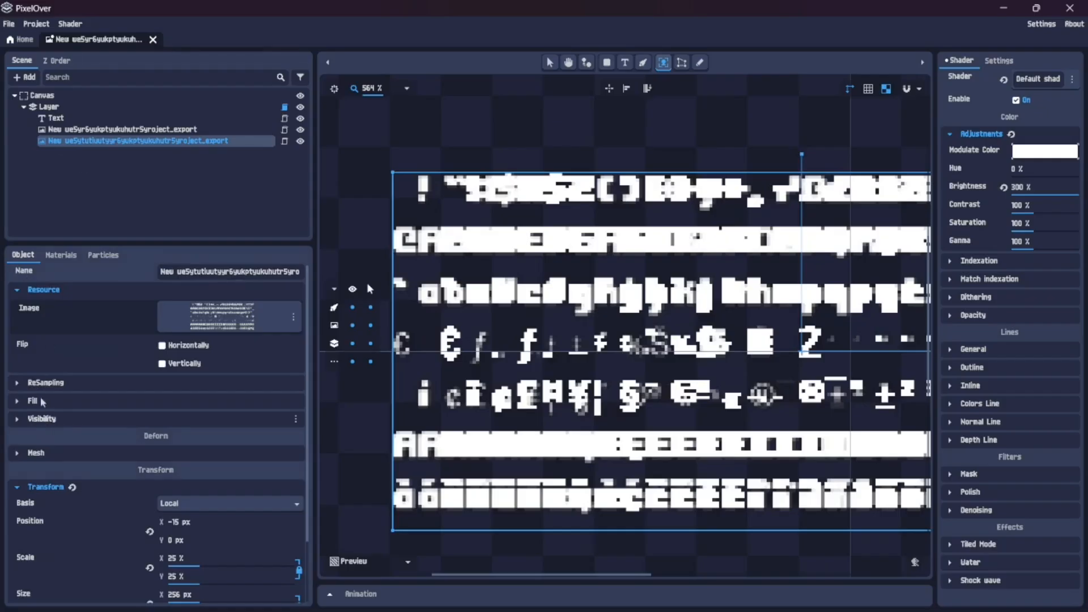
left_click(46, 383)
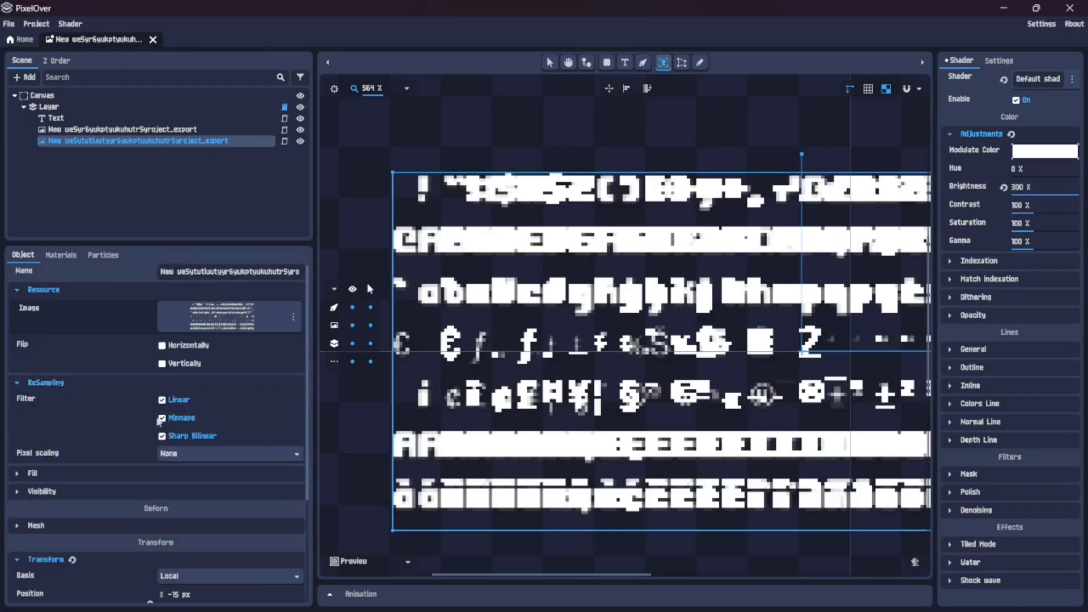
left_click(162, 418)
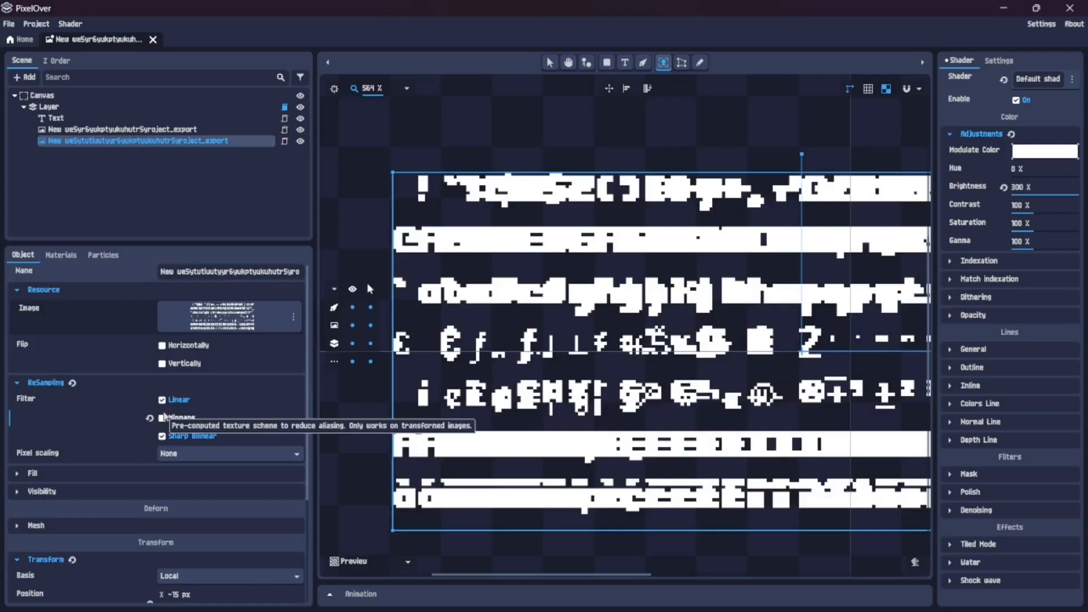
Nudge the scaled-down image right to X 0 px so it lines up with the other image
key("Right")
key("Right")
key("Right")
key("Right")
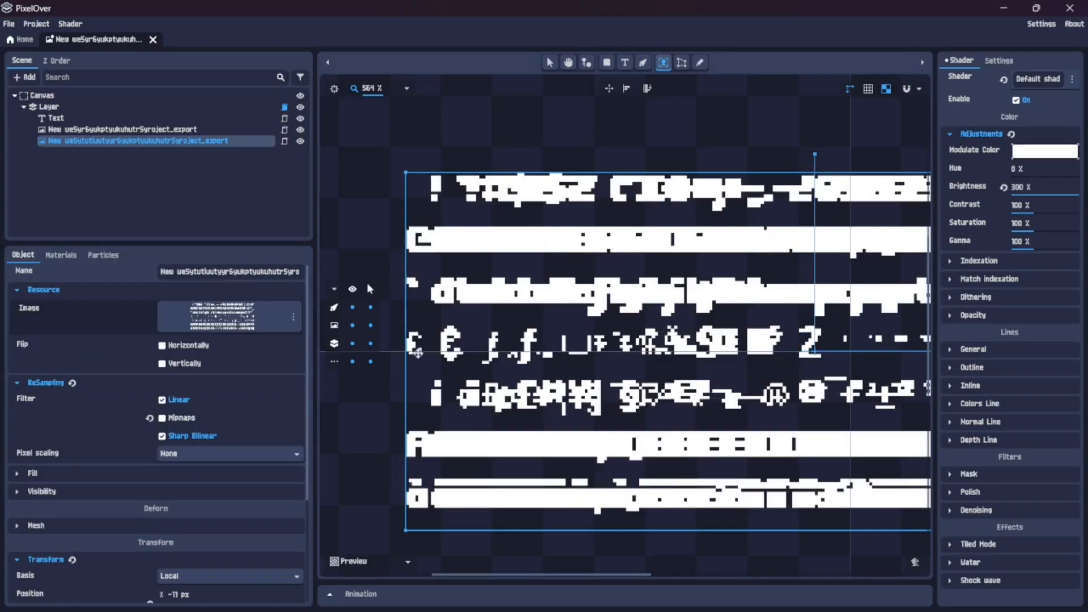
key("Right")
key("Right")
key("Right")
key("Right")
key("Right")
key("Right")
key("Right")
key("Right")
key("Right")
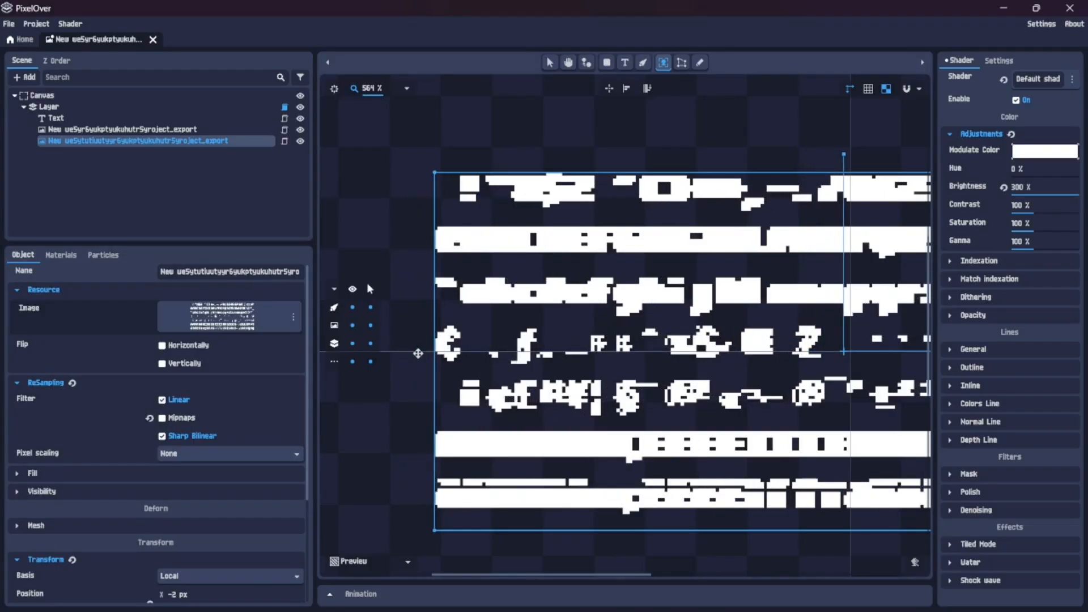
key("Right")
key("Right")
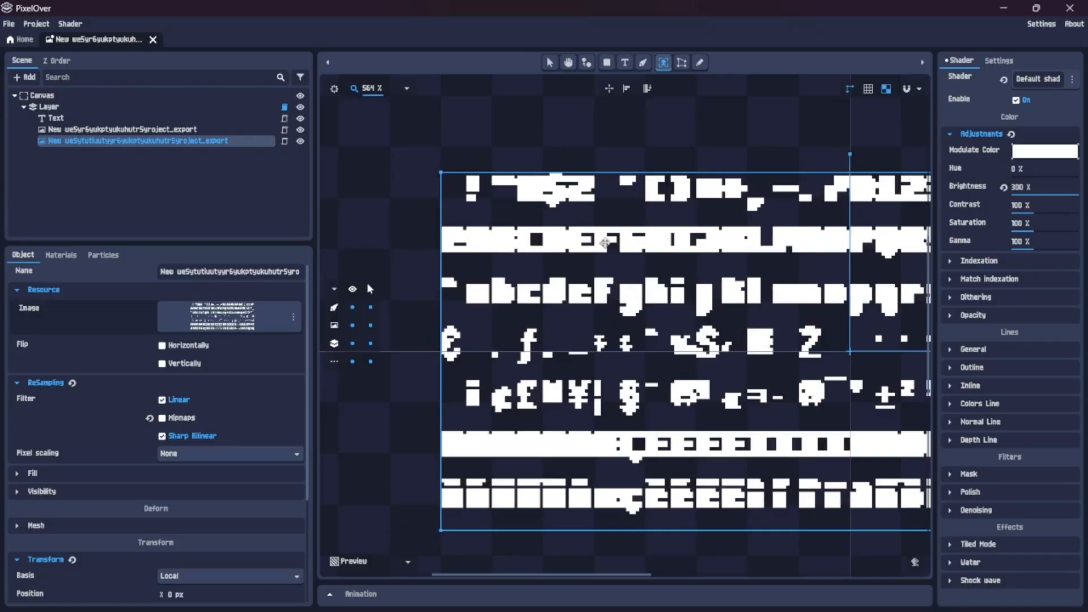
Shift the scaled-down image left to X -18 px, moving it upward and then well below the other image for comparison
key("Left")
key("Up")
key("Up")
key("Up")
key("Up")
key("Up")
key("Up")
key("Up")
key("Up")
key("Up")
key("Up")
key("Up")
key("Up")
key("Up")
key("Up")
key("Up")
key("Up")
key("Up")
key("Up")
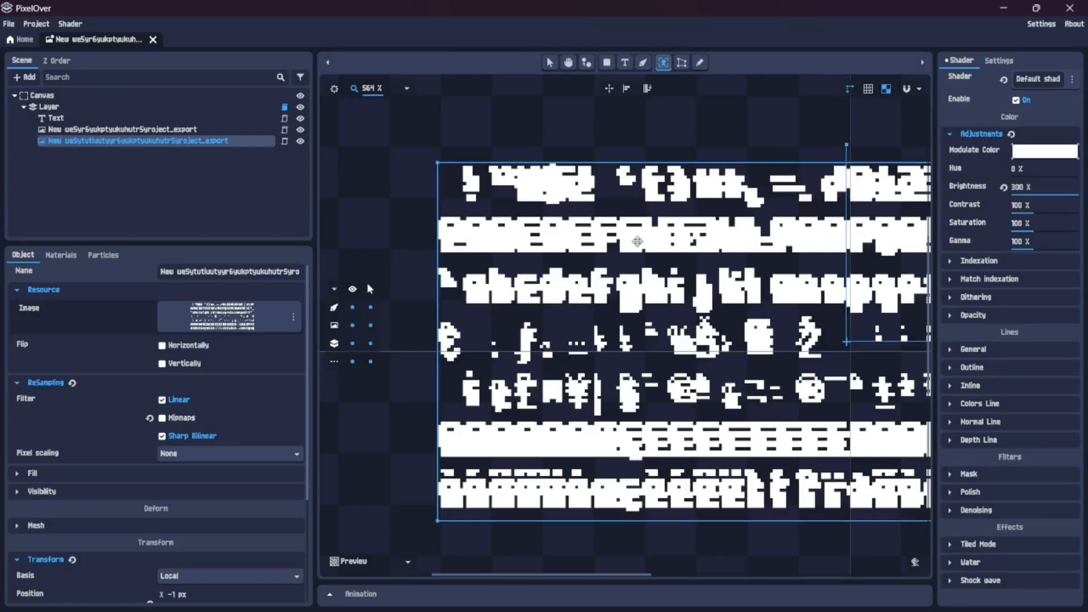
key("Left")
key("Up")
key("Left")
key("Left")
key("Left")
key("Left")
key("Left")
key("Left")
key("Left")
key("Left")
key("Left")
key("Left")
key("Left")
key("Left")
key("Left")
key("Left")
key("Left")
key("Left")
key("Left")
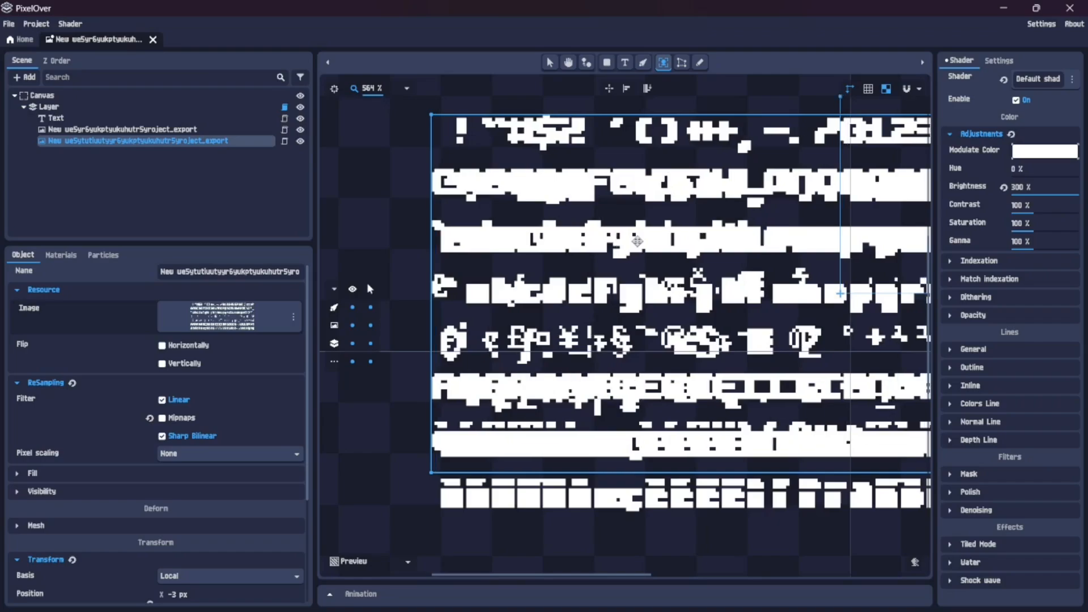
key("Down")
key("Down")
key("Down")
key("Down")
key("Down")
key("Down")
key("Down")
key("Down")
key("Down")
key("Down")
key("Down")
key("Down")
key("Down")
key("Down")
key("Down")
key("Down")
key("Down")
key("Down")
key("Down")
key("Down")
key("Down")
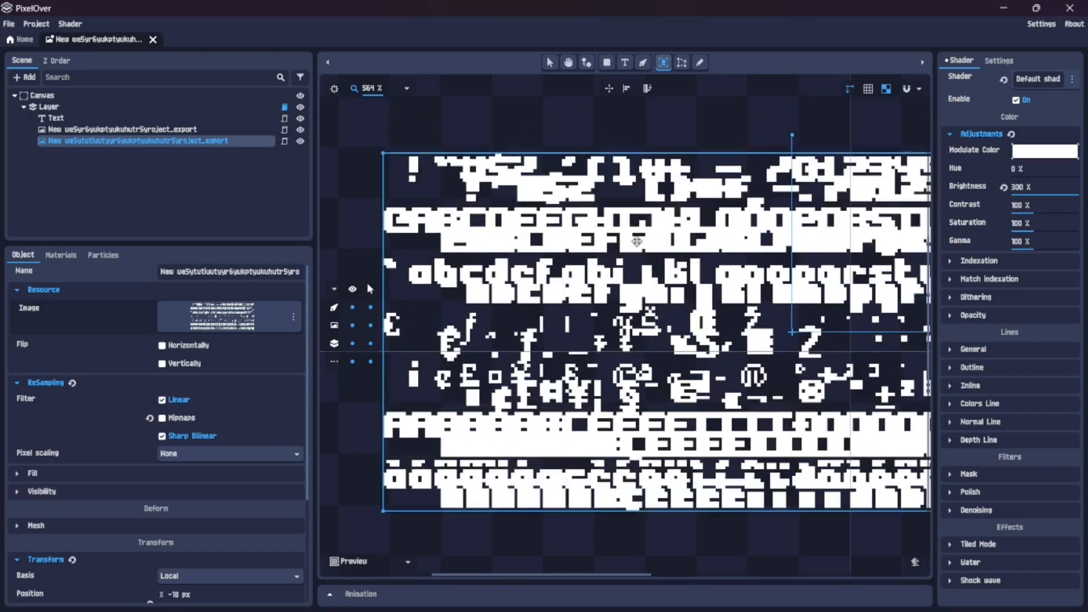
key("Down")
key("Down")
key("Down")
key("Down")
key("Down")
key("Down")
key("Down")
key("Down")
key("Down")
key("Down")
key("Down")
key("Down")
key("Down")
key("Down")
key("Down")
key("Down")
key("Down")
key("Down")
key("Down")
key("Down")
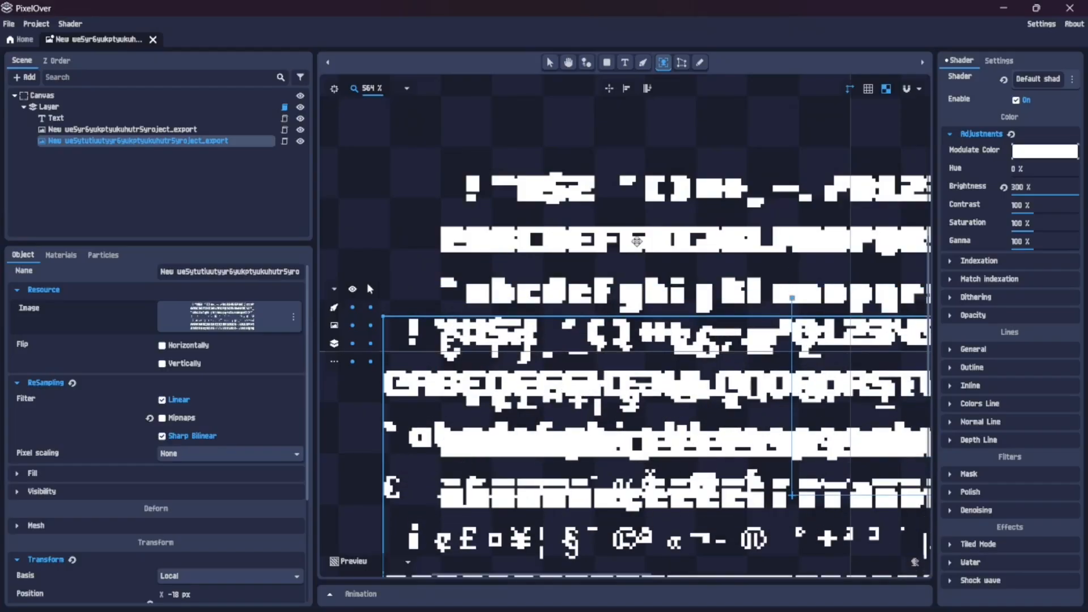
Move the scaled-down image up and right until it covers the other image again at X 0 px
key("Up")
key("Up")
key("Up")
key("Up")
key("Up")
key("Up")
key("Up")
key("Up")
key("Up")
key("Up")
key("Up")
key("Up")
key("Up")
key("Up")
key("Up")
key("Up")
key("Up")
key("Up")
key("Up")
key("Up")
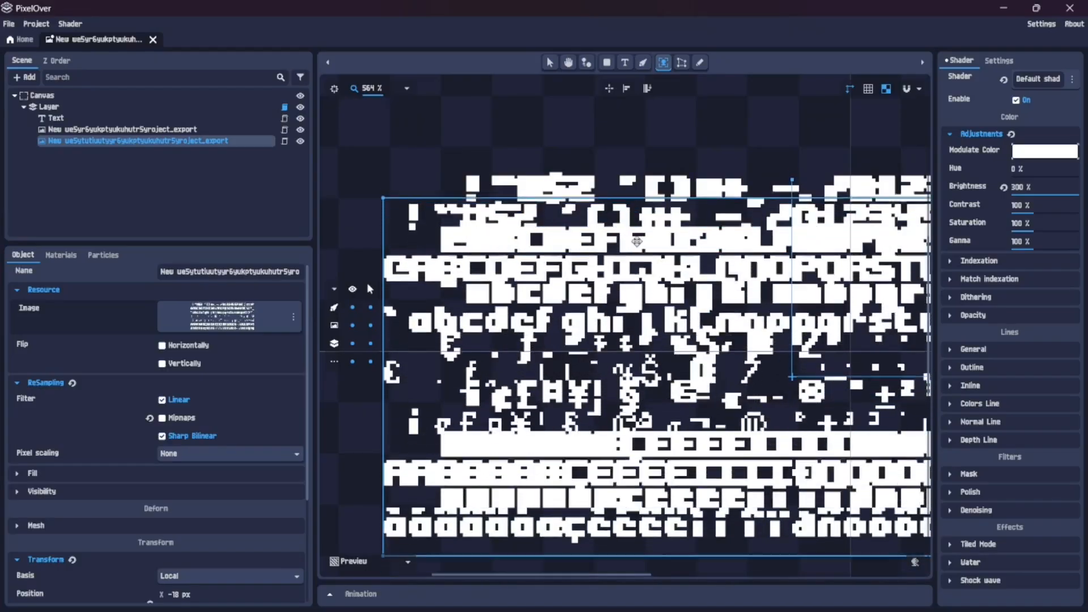
key("Up")
key("Up")
key("Up")
key("Up")
key("Up")
key("Up")
key("Up")
key("Up")
key("Right")
key("Right")
key("Right")
key("Right")
key("Right")
key("Right")
key("Right")
key("Right")
key("Right")
key("Right")
key("Right")
key("Right")
key("Right")
key("Right")
key("Right")
key("Right")
key("Right")
key("Right")
key("Right")
key("Right")
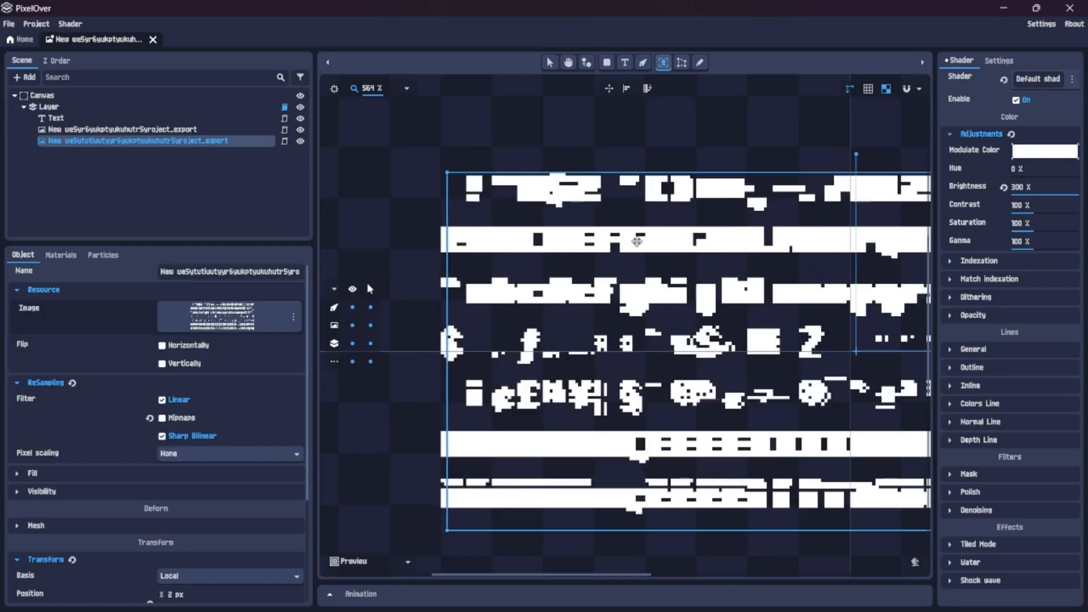
key("Left")
key("Left")
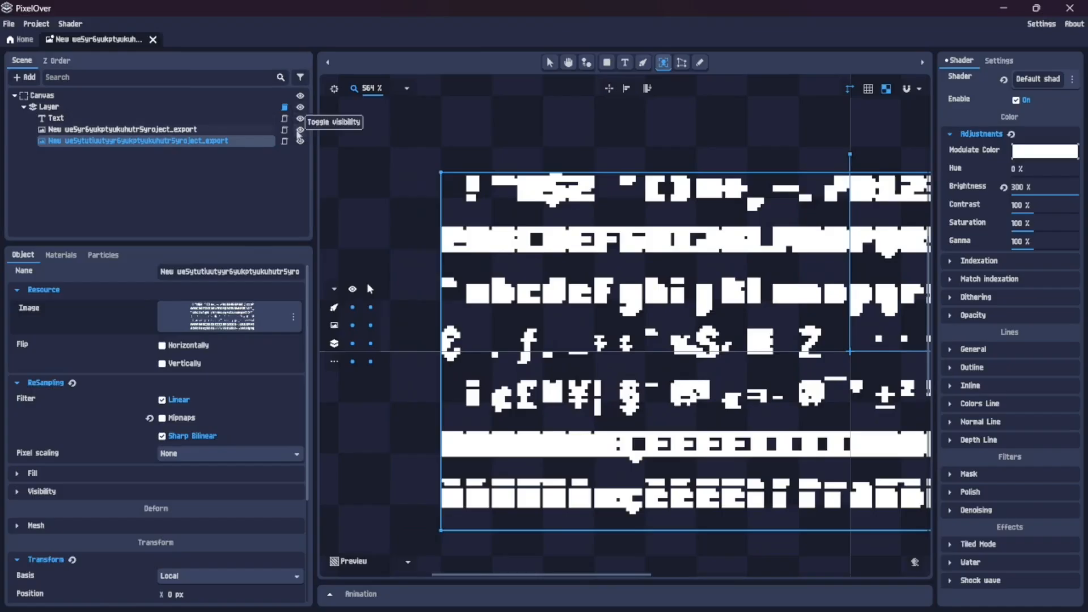
Hide the "New we5yr6yukptyukuhutr5yroject_export" image and inspect the characters of the scaled-down image alone
left_click(299, 129)
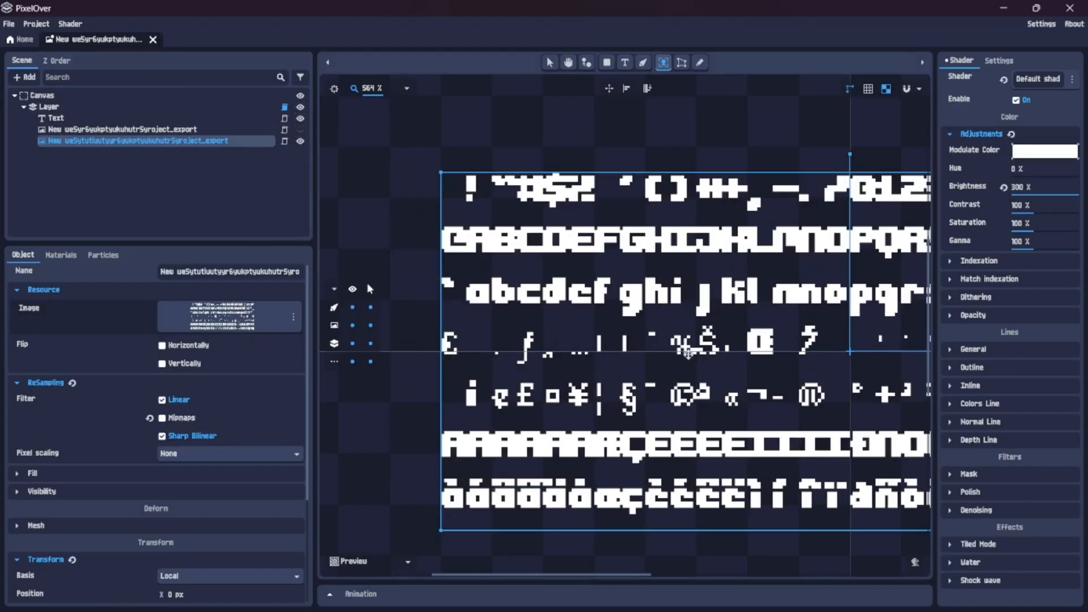
scroll(660, 401, "down", 4)
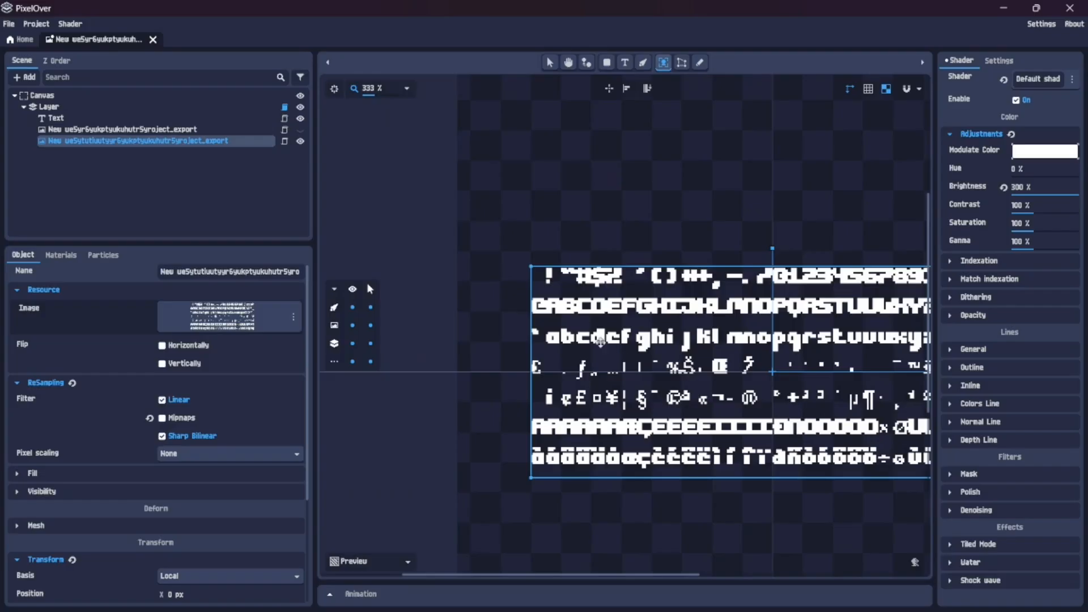
scroll(745, 329, "down", 2)
scroll(845, 306, "up", 5)
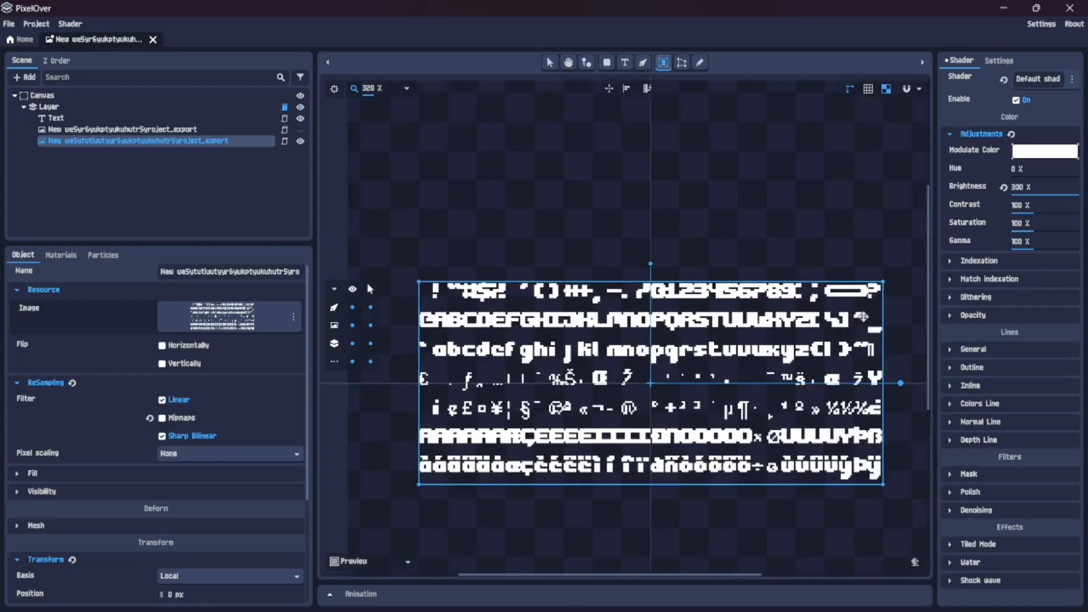
scroll(839, 302, "down", 3)
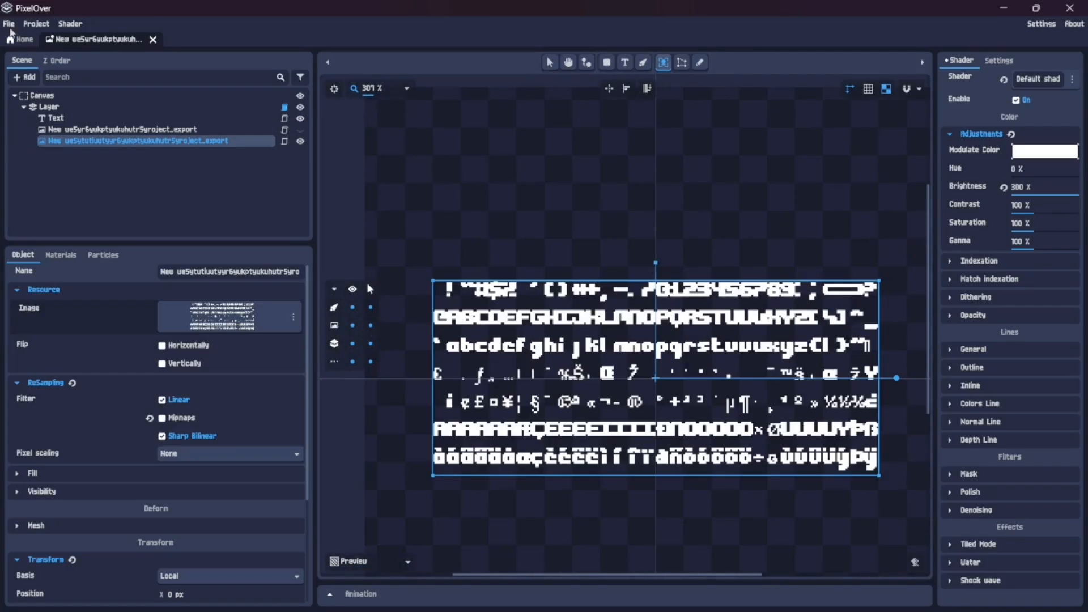
left_click(9, 24)
mouse_move(37, 24)
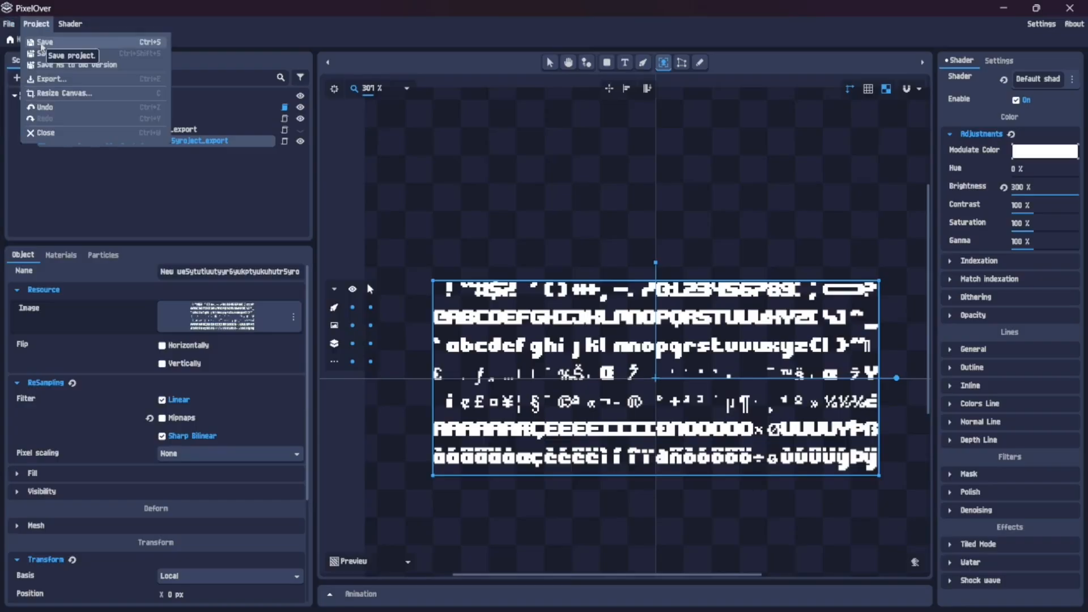
left_click(40, 43)
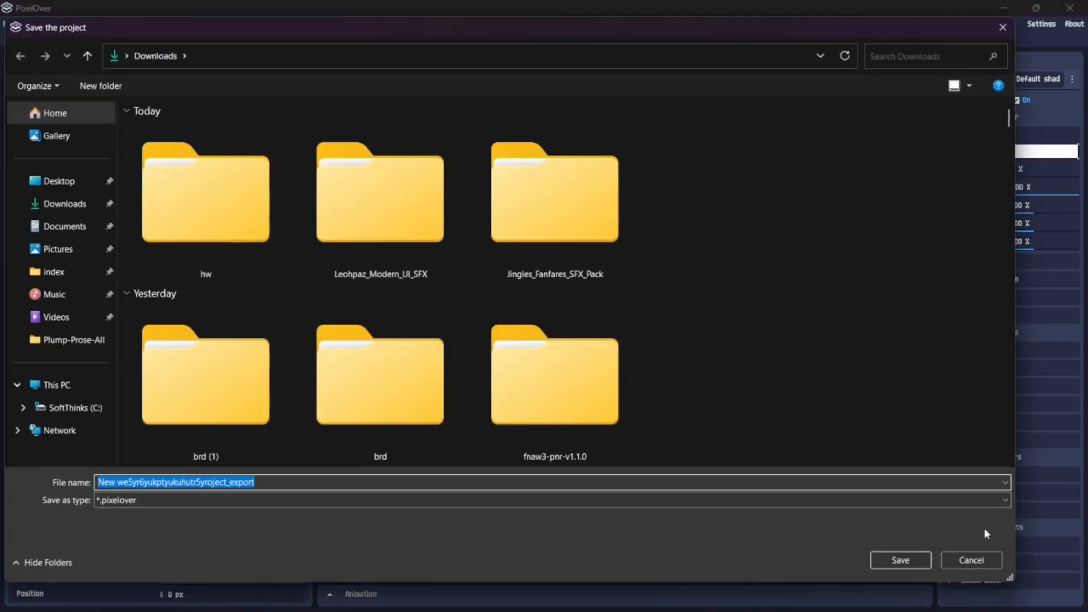
left_click(966, 560)
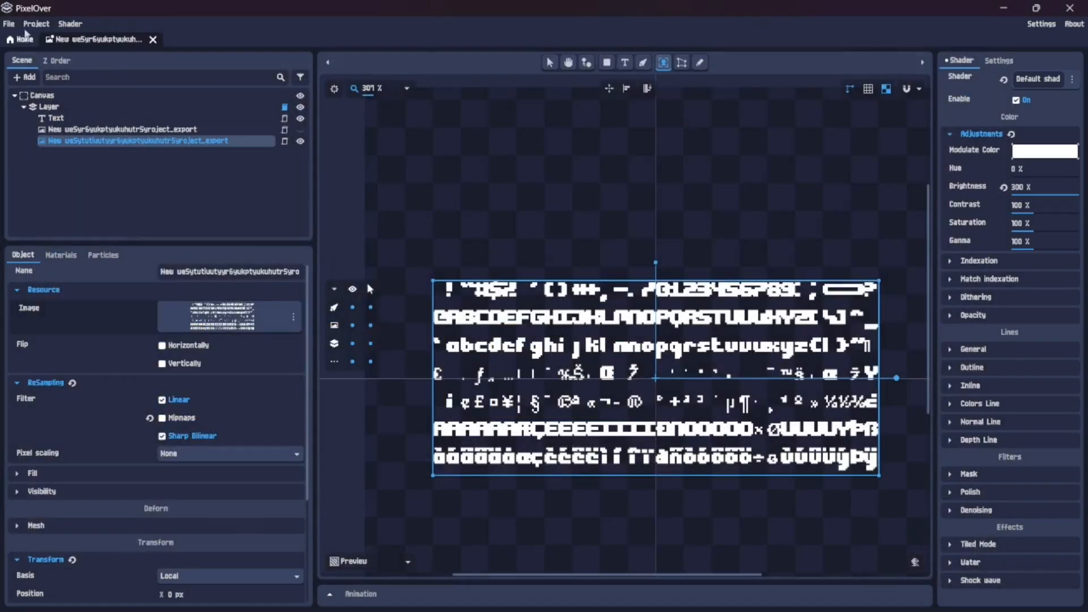
Start an image export of the project and set its base file name to New we5ytrytkyurtr6yukproject_export
left_click(10, 24)
mouse_move(36, 24)
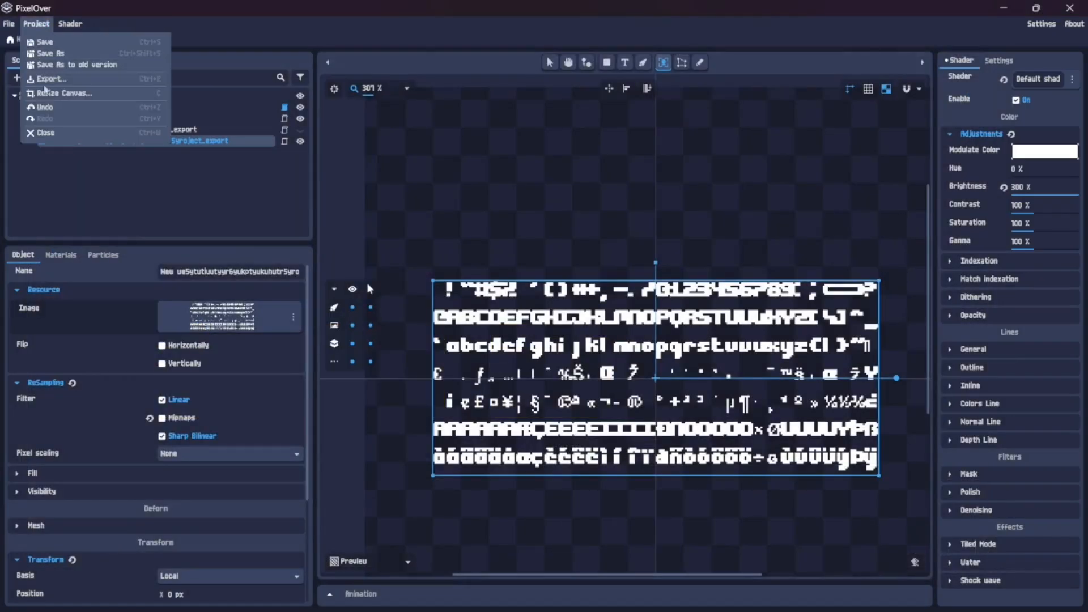
left_click(45, 79)
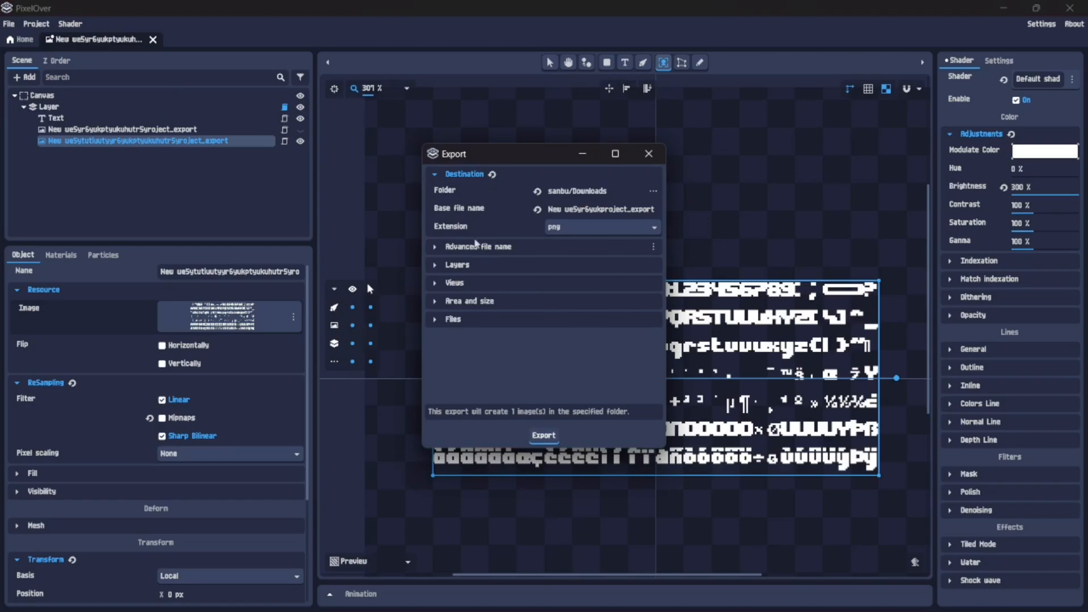
left_click(587, 209)
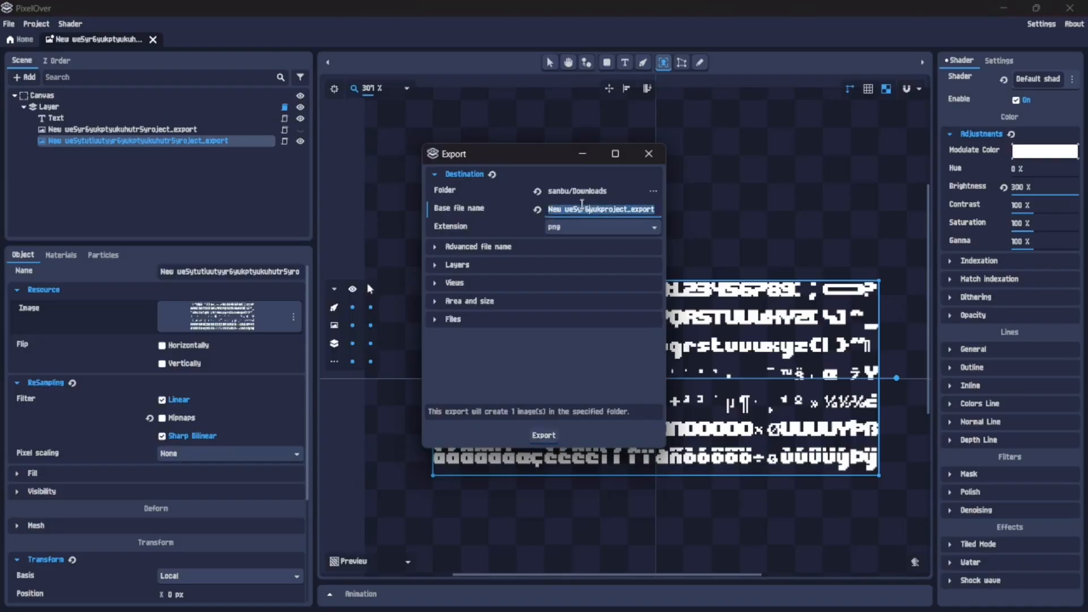
left_click(582, 206)
type("trytkyurt")
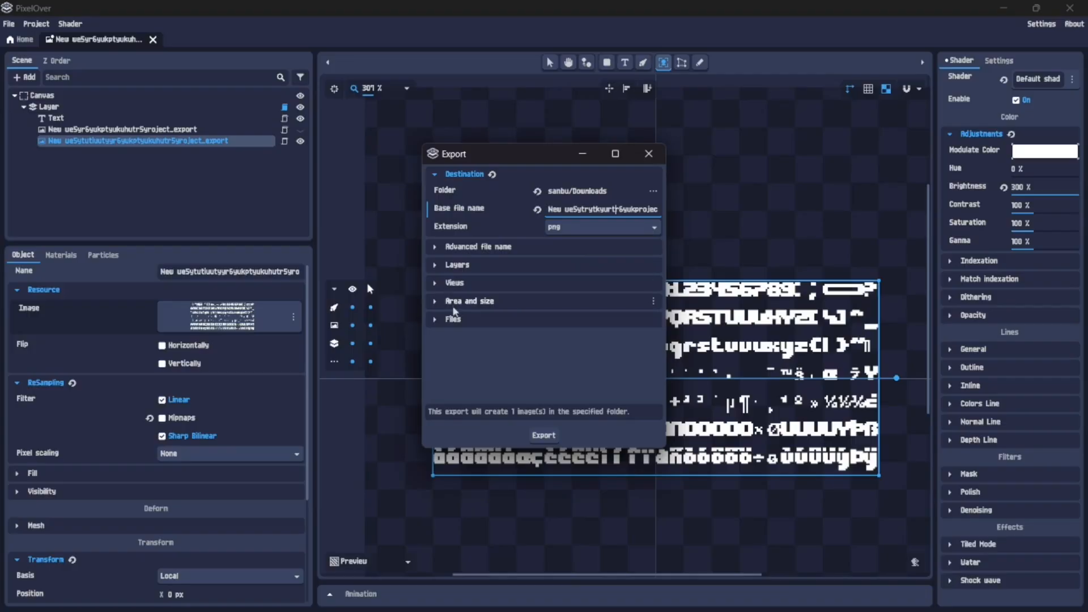
Limit the export area to the selected objects area and export the PNG to Downloads
left_click(454, 304)
left_click(587, 318)
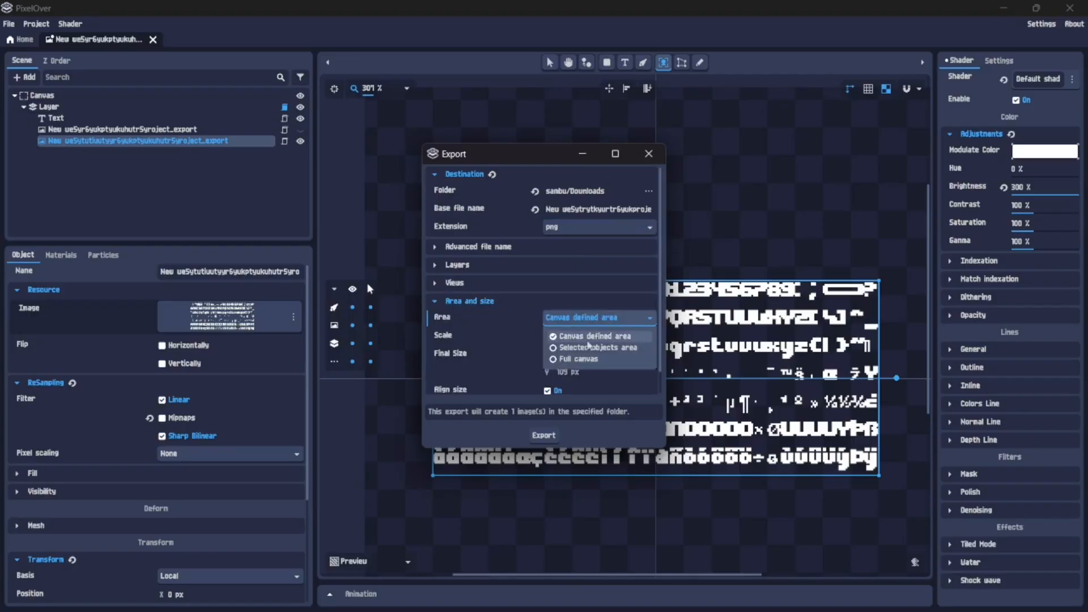
left_click(592, 347)
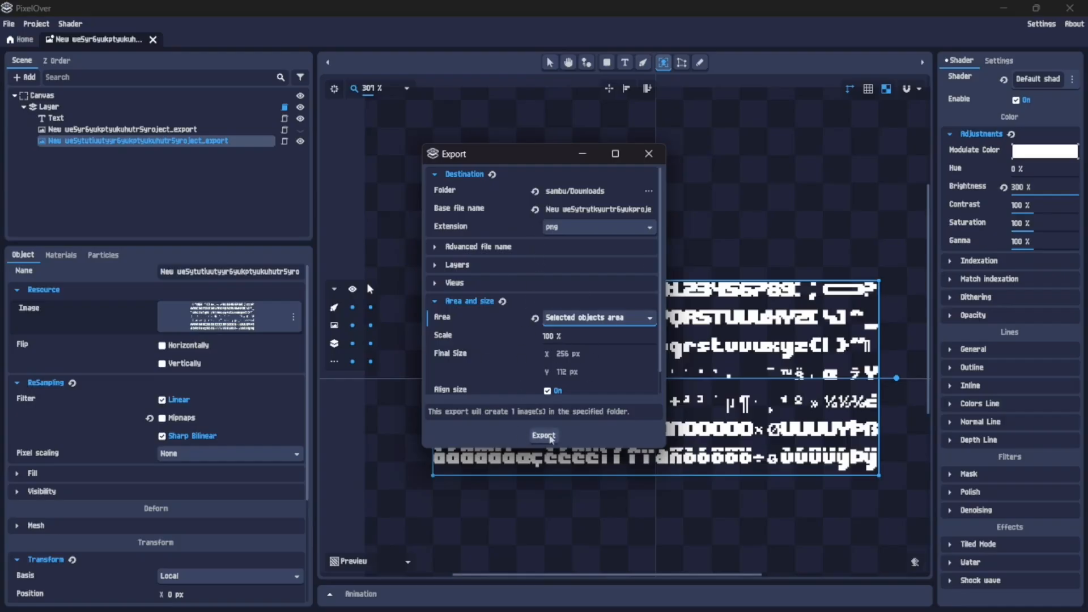
left_click(543, 435)
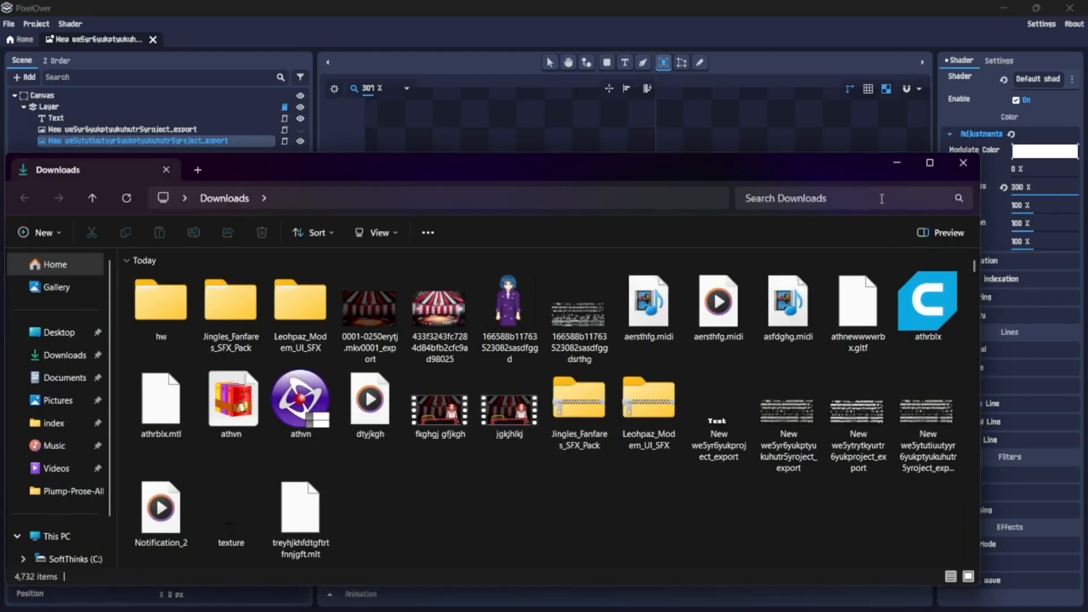
Switch to Steam and launch Pixel Studio, viewing the New we5yr6yukptyukuhutr5yroject_export image
left_click(908, 169)
left_click(1003, 8)
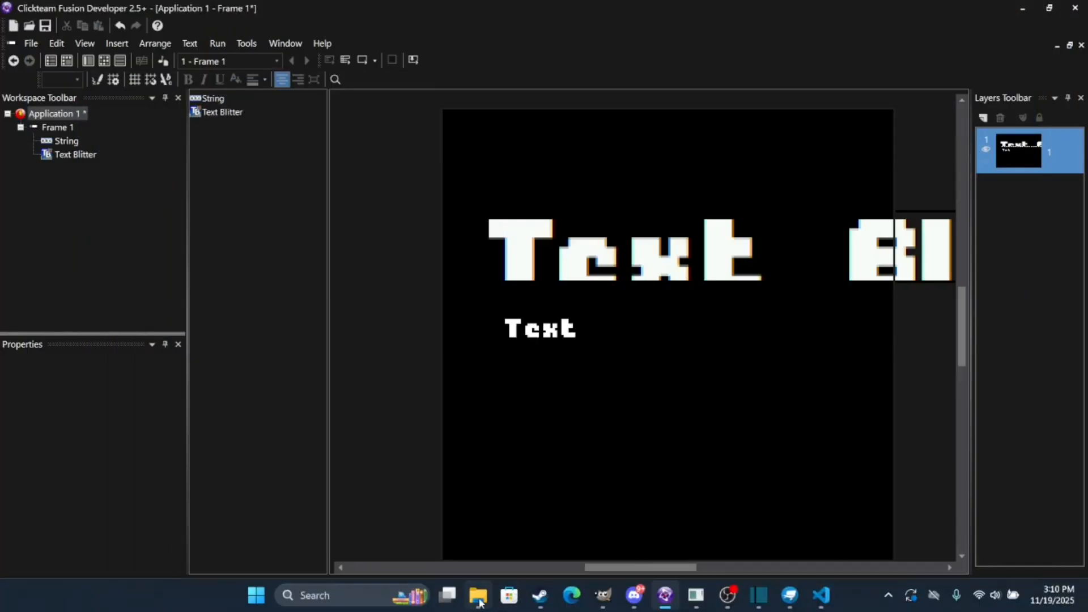
left_click(548, 596)
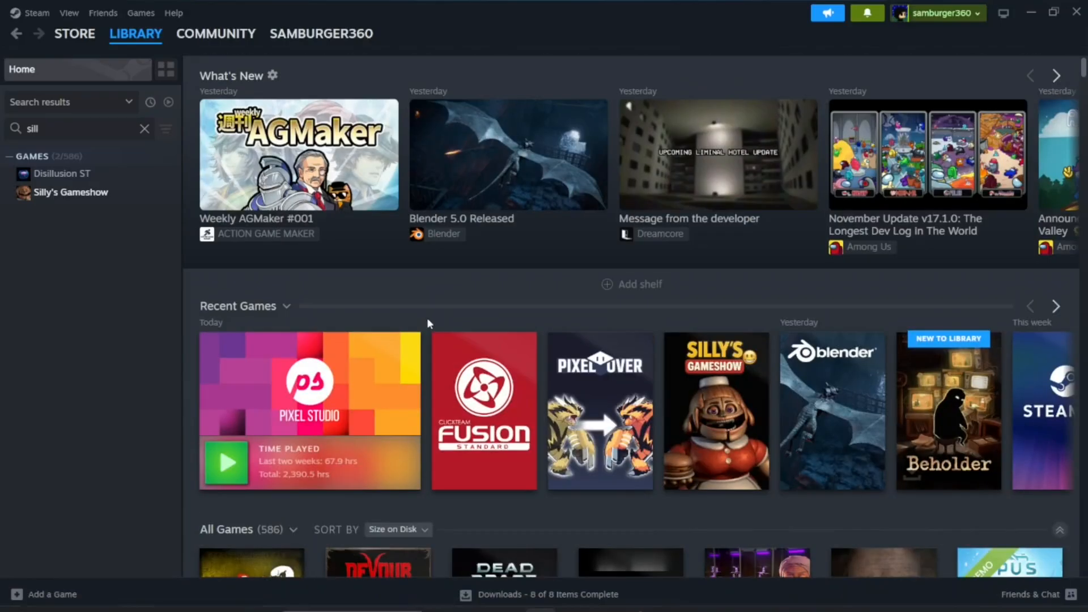
left_click(226, 461)
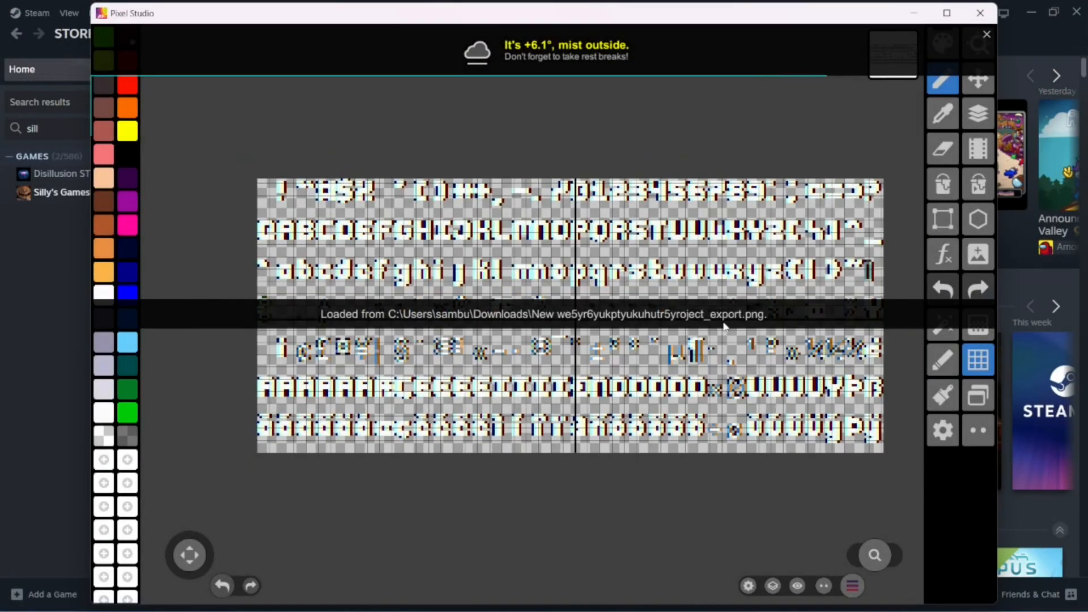
scroll(721, 325, "up", 1)
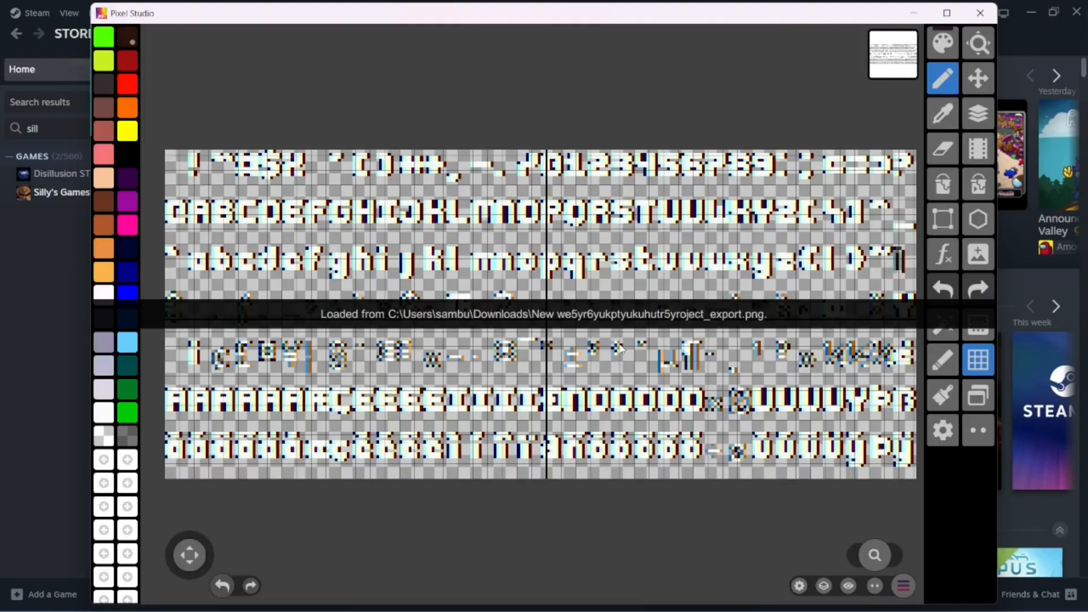
scroll(617, 292, "down", 1)
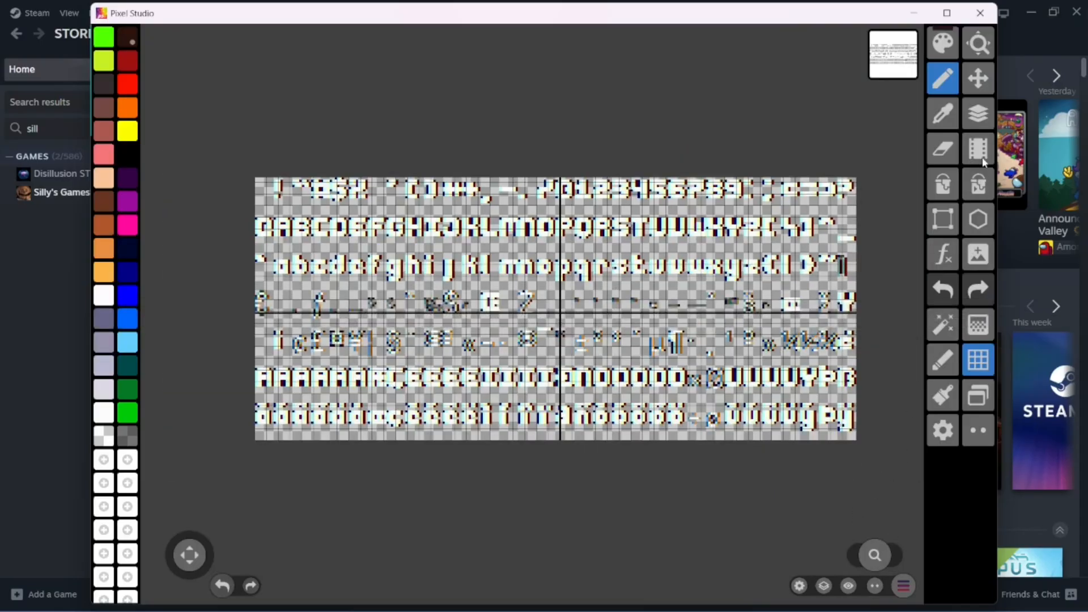
Add a second layer and import New we5ytrytkyurtr6yukproject_export from Downloads into it, keeping its placement over the whole canvas
left_click(979, 123)
left_click(192, 584)
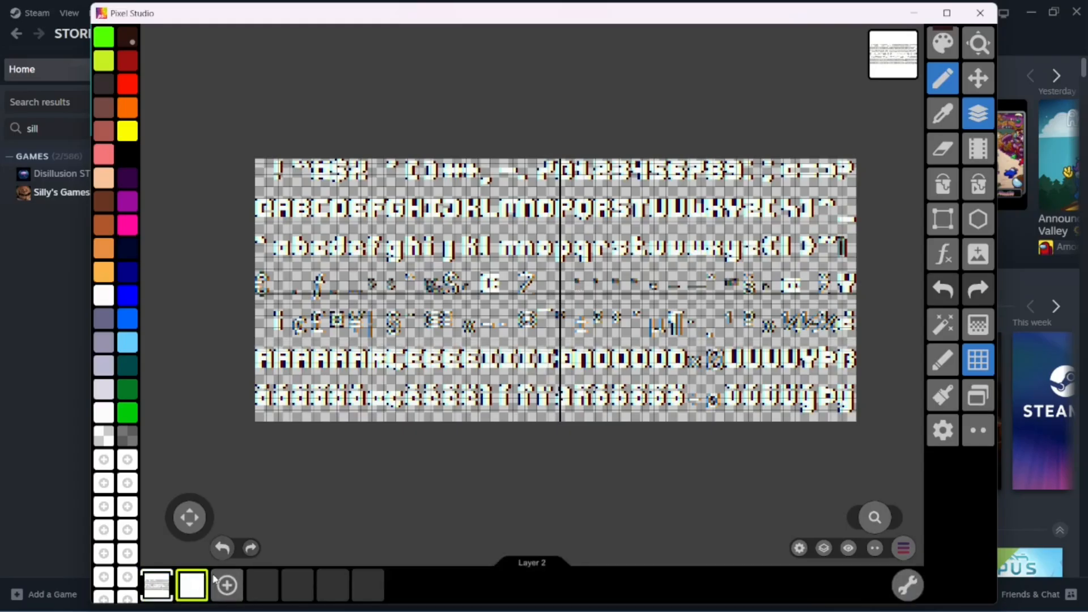
left_click(903, 547)
left_click(631, 454)
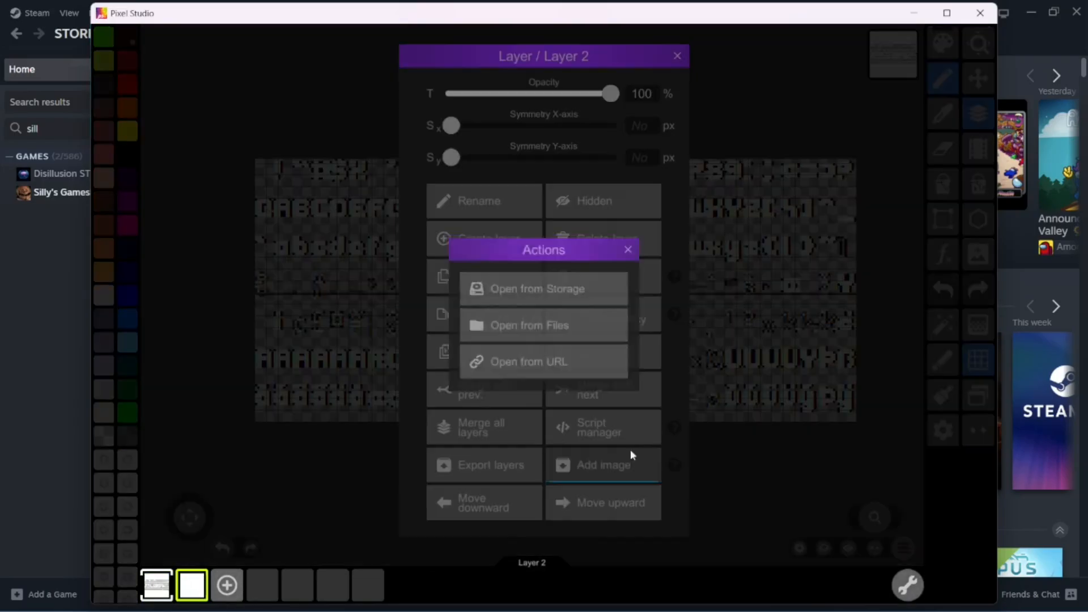
left_click(612, 339)
left_click(332, 201)
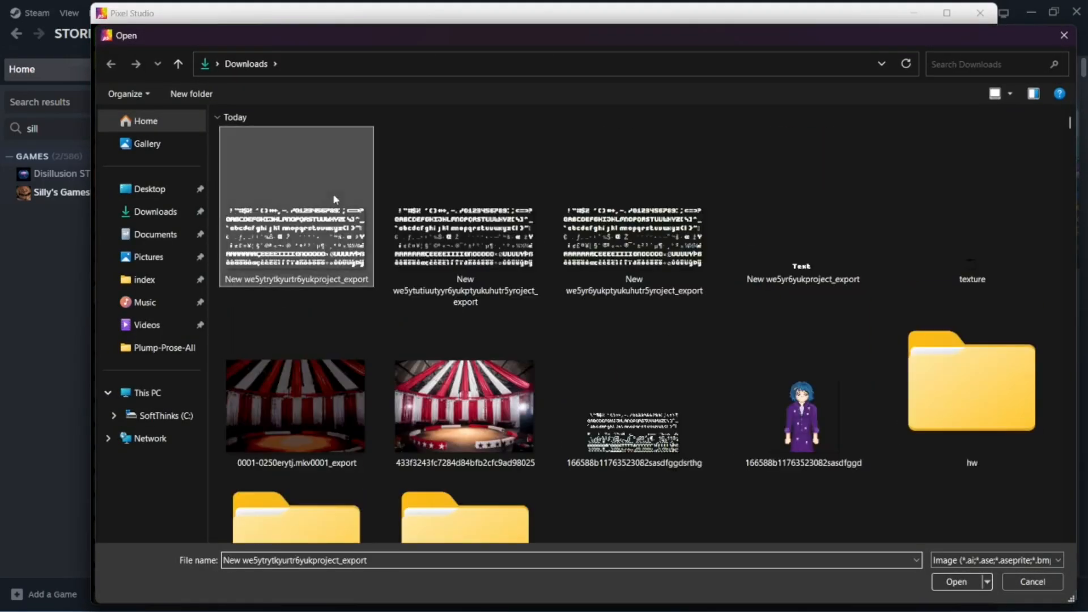
left_click(958, 581)
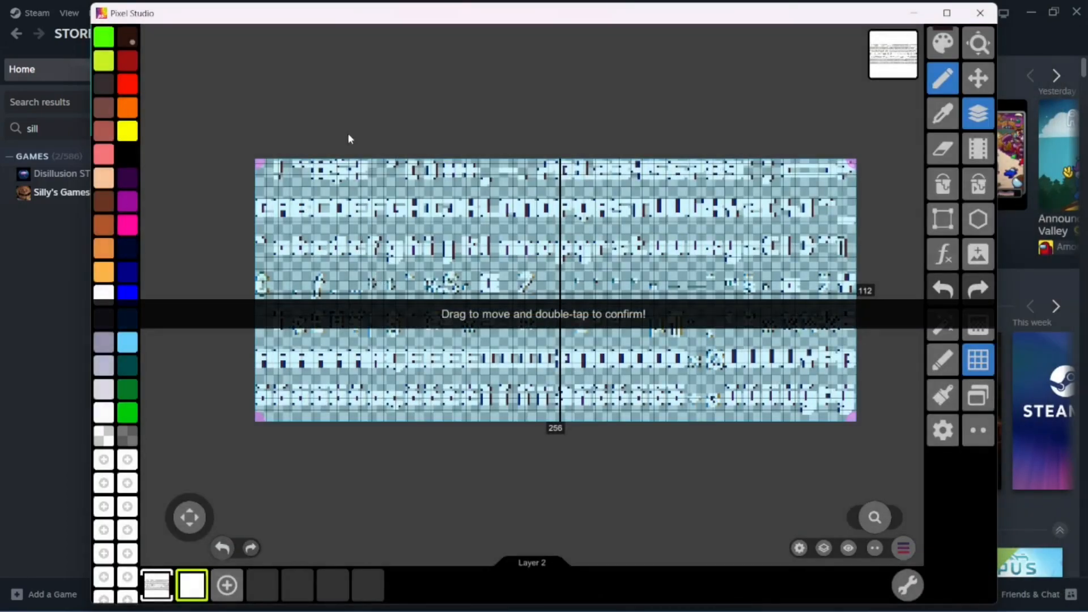
double_click(348, 133)
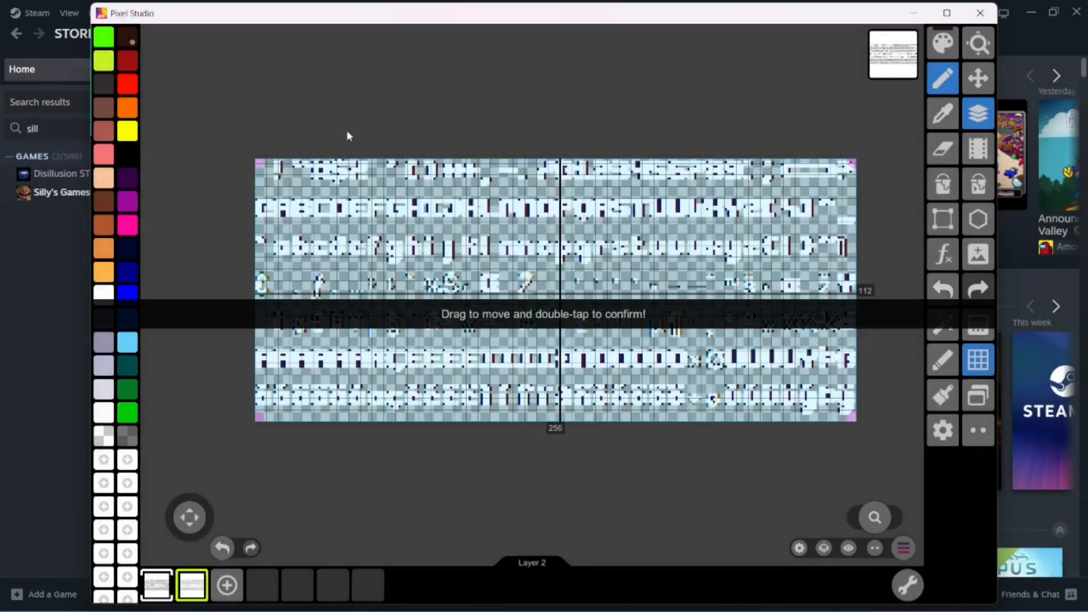
Hide Layer 1, make Layer 2 the active layer and switch to the rectangular selection tool
left_click(159, 580)
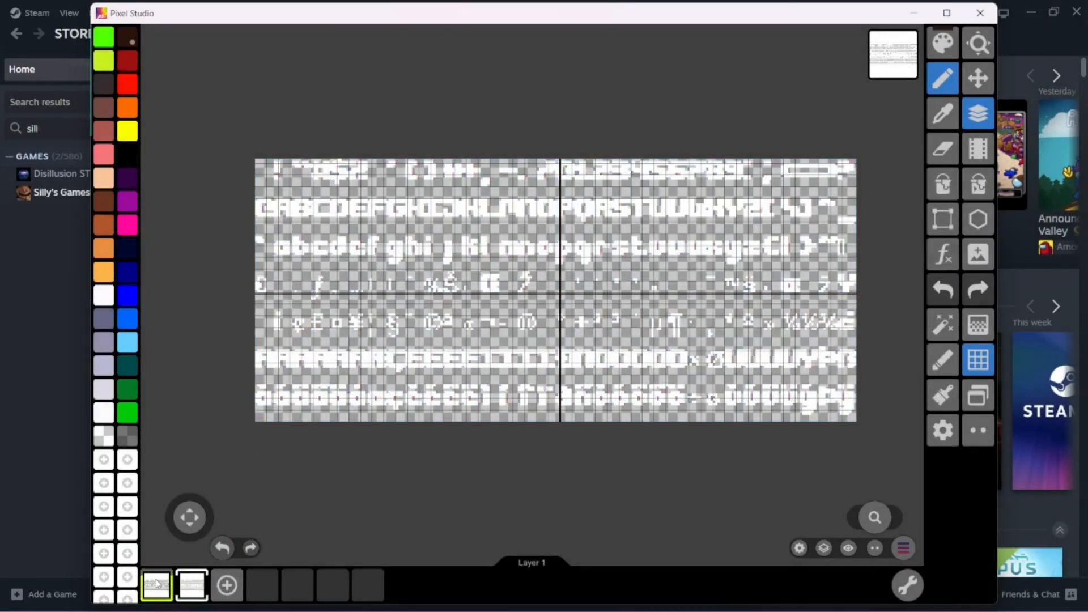
left_click(157, 583)
left_click(192, 580)
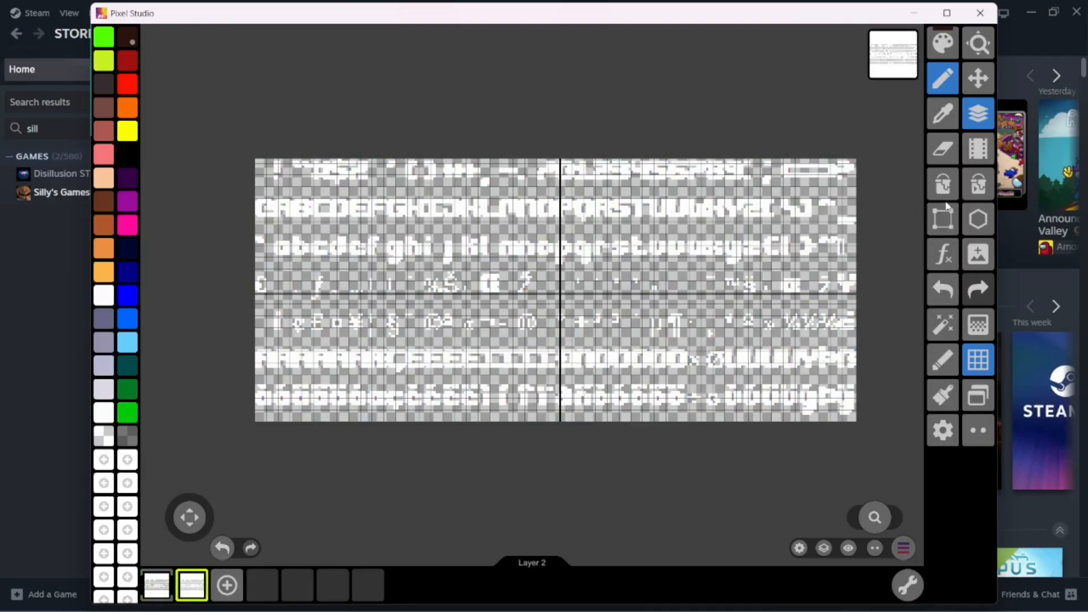
left_click(943, 220)
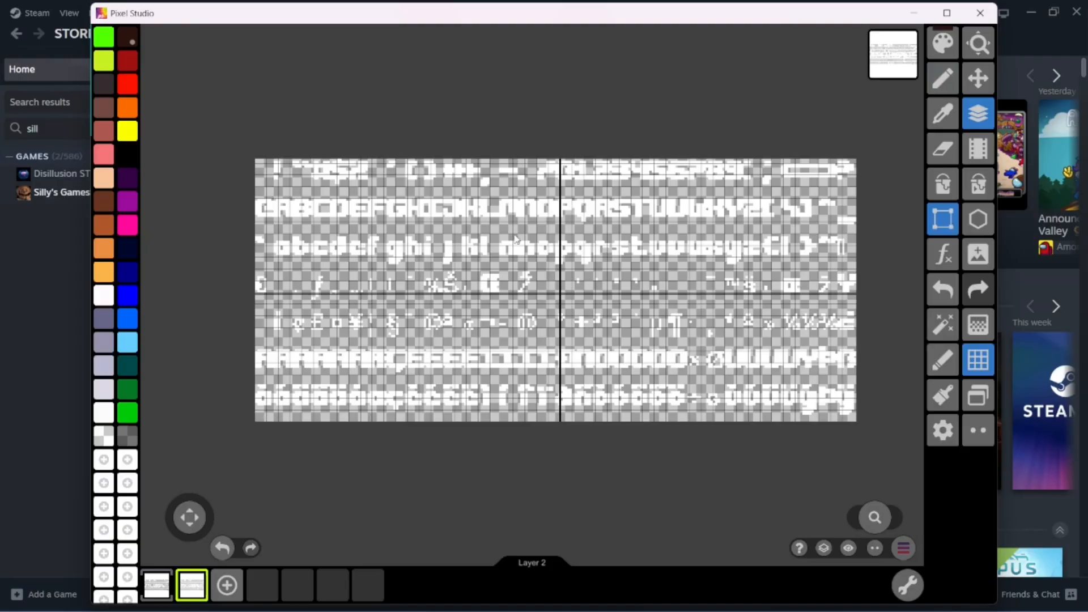
scroll(516, 240, "down", 2)
key("y")
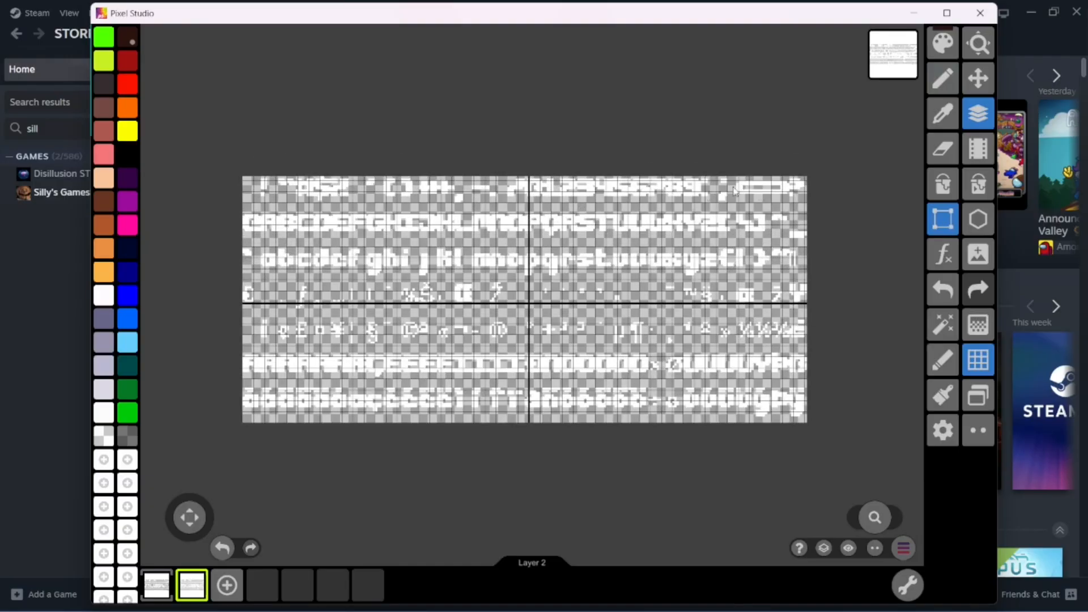
left_click(902, 547)
left_click(519, 331)
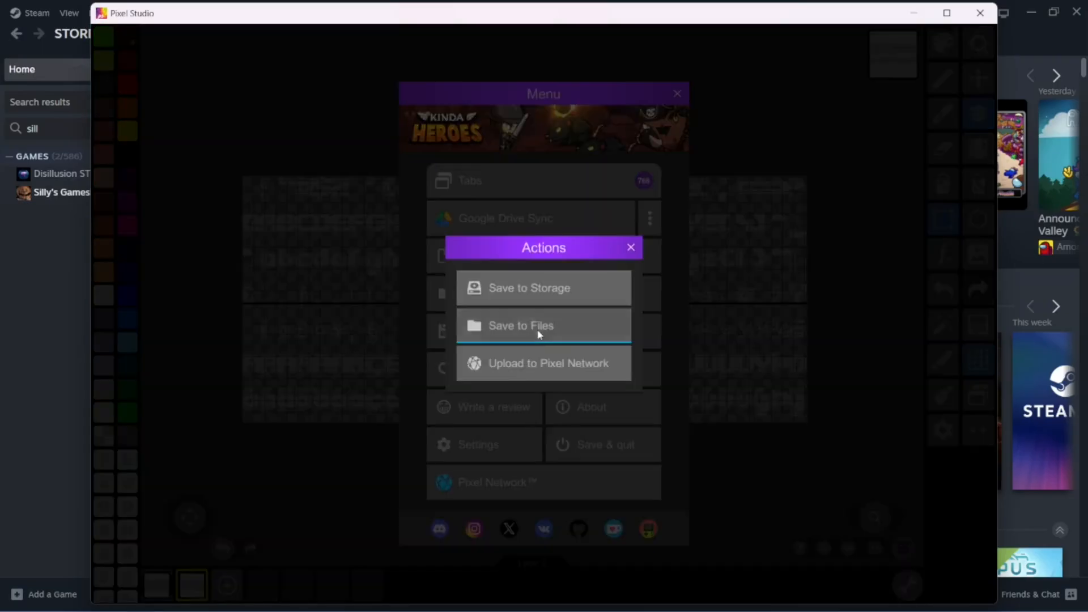
left_click(538, 329)
left_click(563, 465)
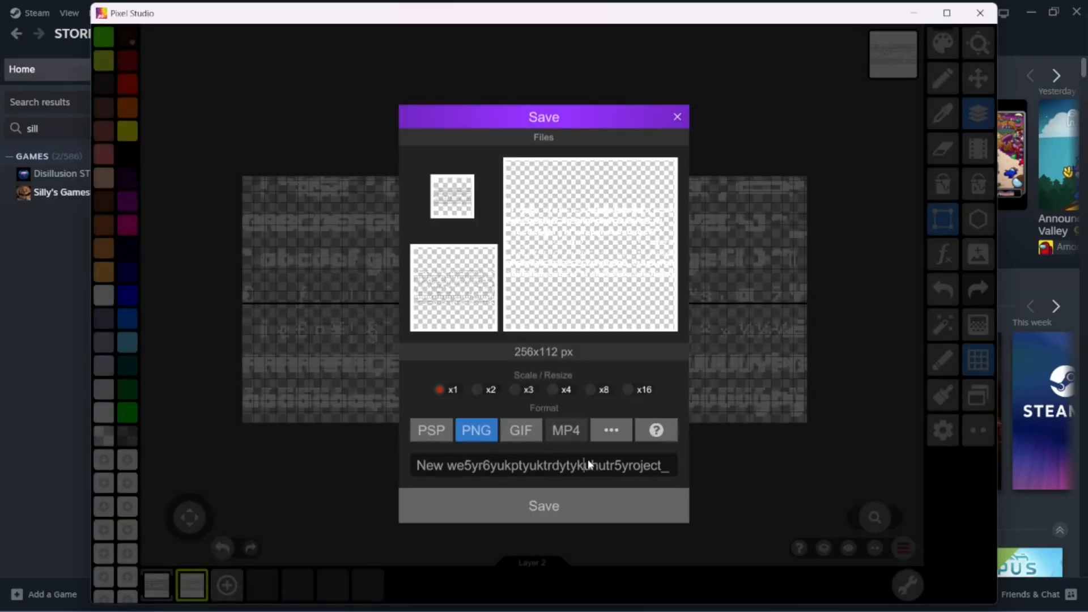
type("ugyju")
left_click(576, 492)
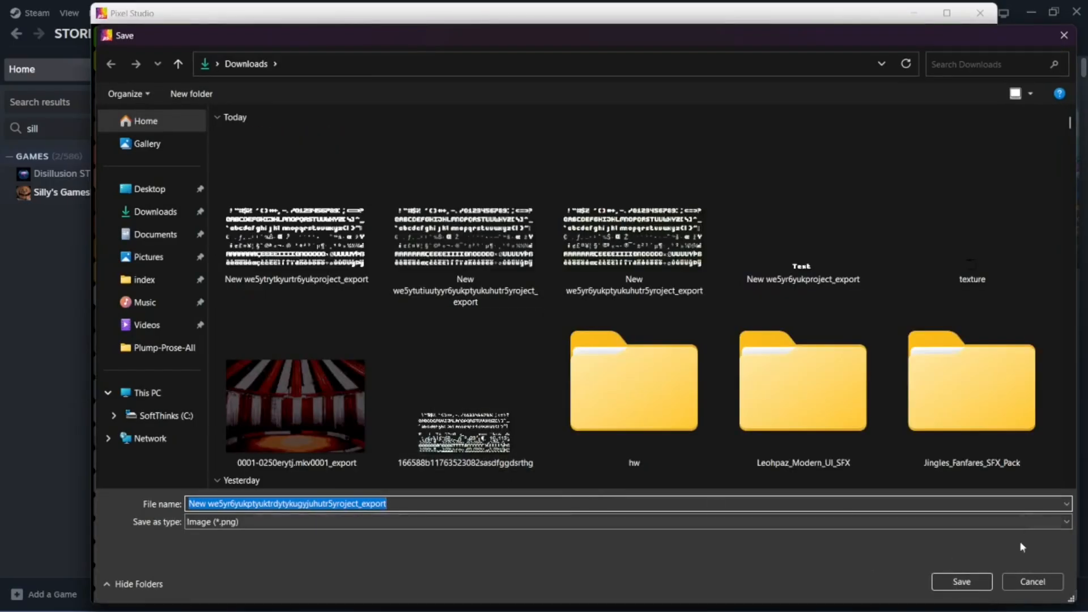
left_click(1025, 584)
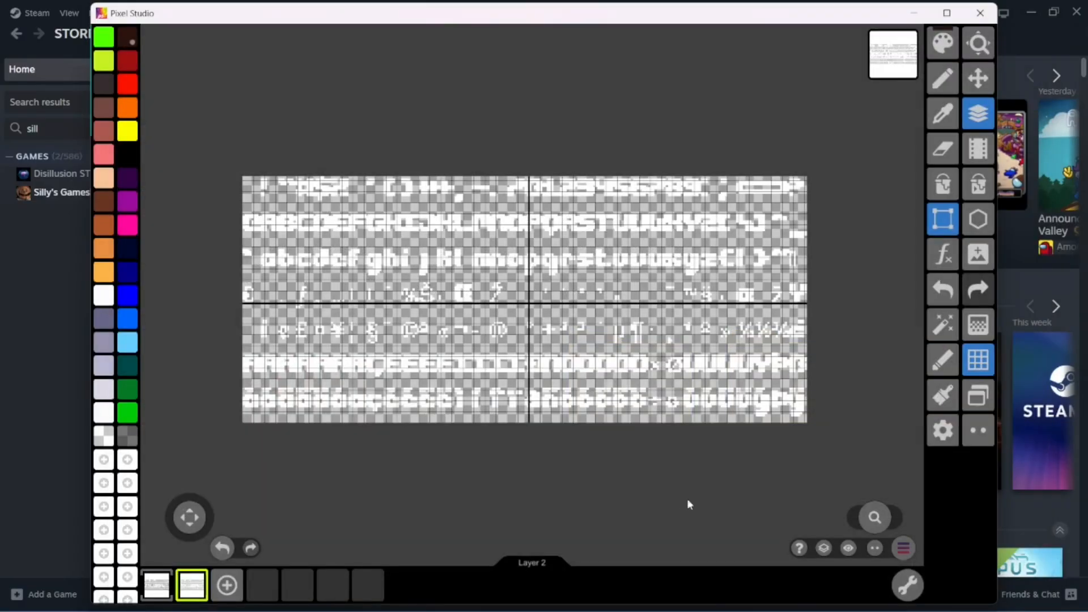
Save the image to Downloads as a PNG at x1 scale under the name superfont
left_click(903, 548)
left_click(534, 320)
left_click(545, 331)
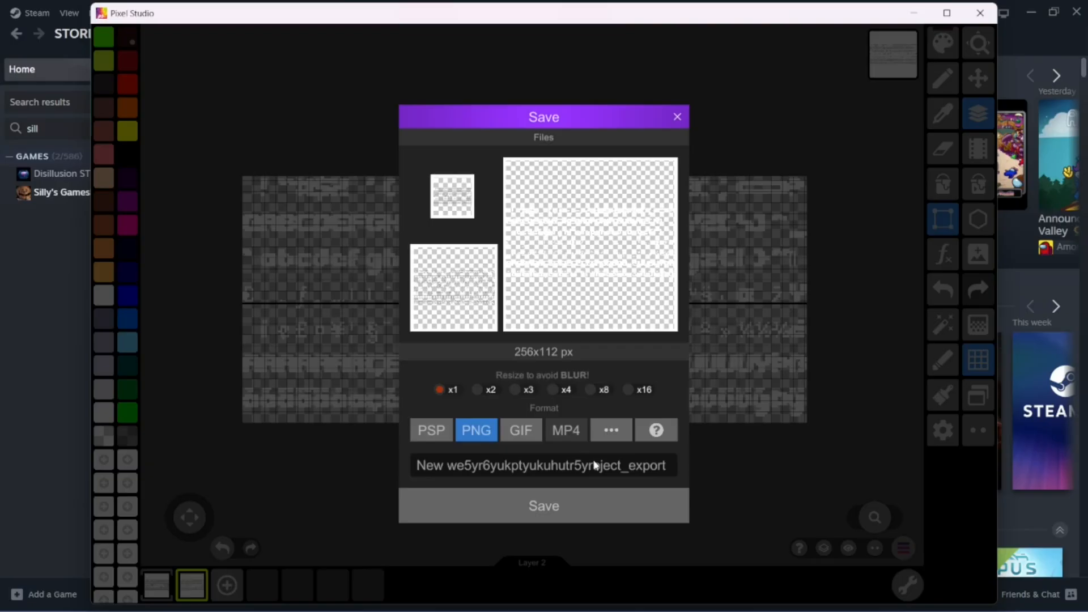
left_click(593, 464)
type("sup")
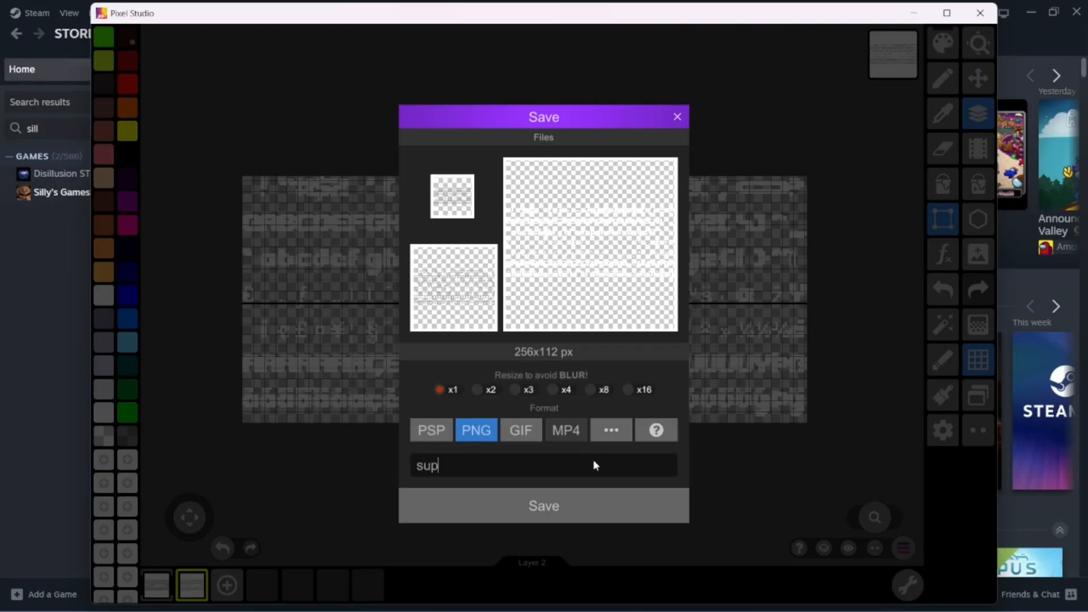
type("erfont")
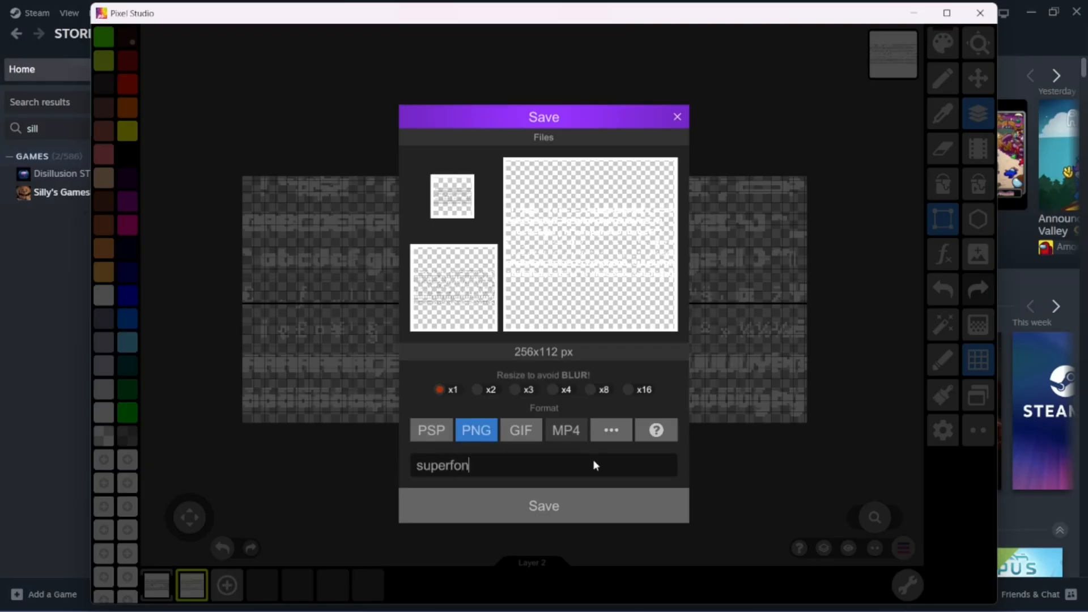
left_click(574, 504)
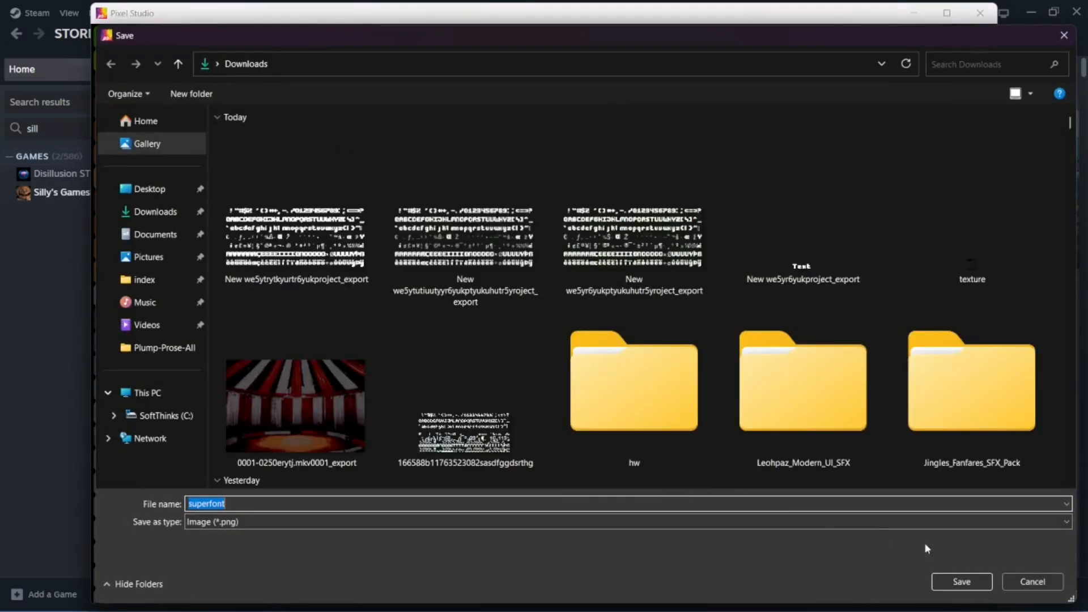
left_click(967, 587)
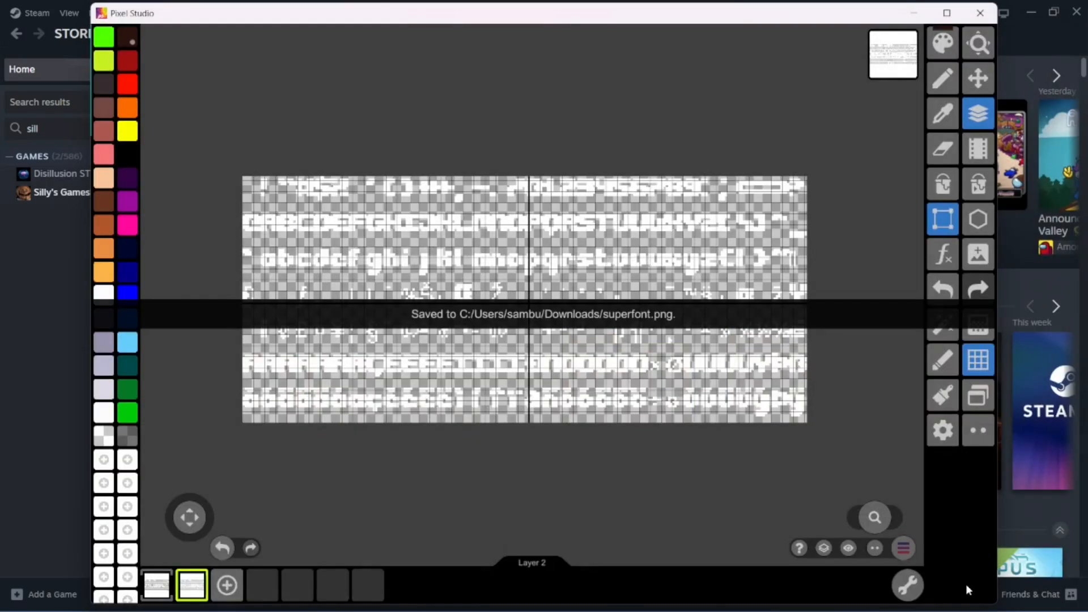
Switch to Clickteam Fusion Developer and open the setup of the Text Blitter object in Frame 1
left_click(913, 13)
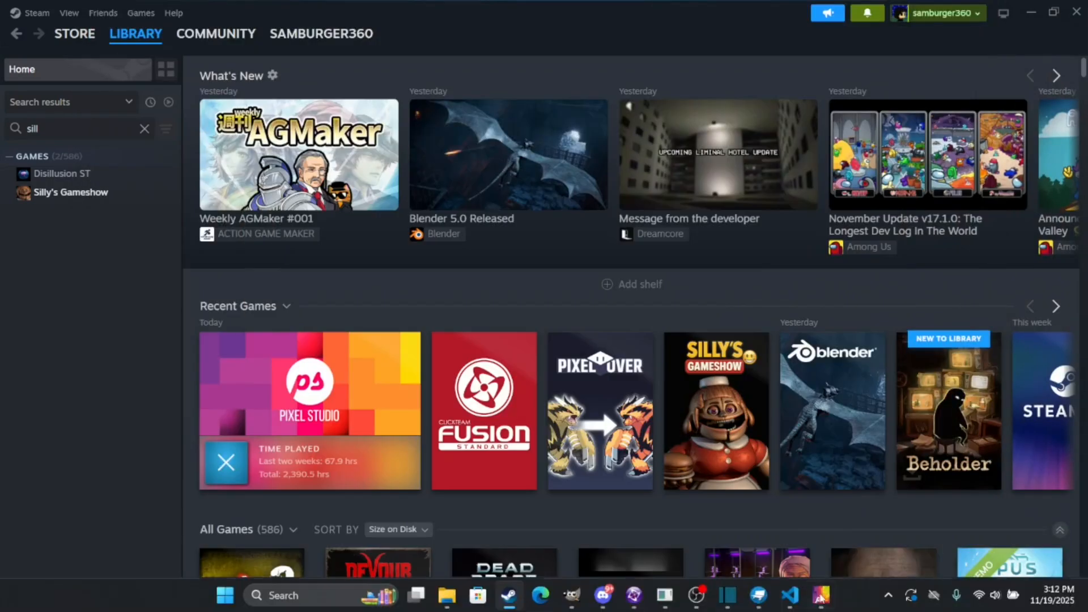
left_click(634, 595)
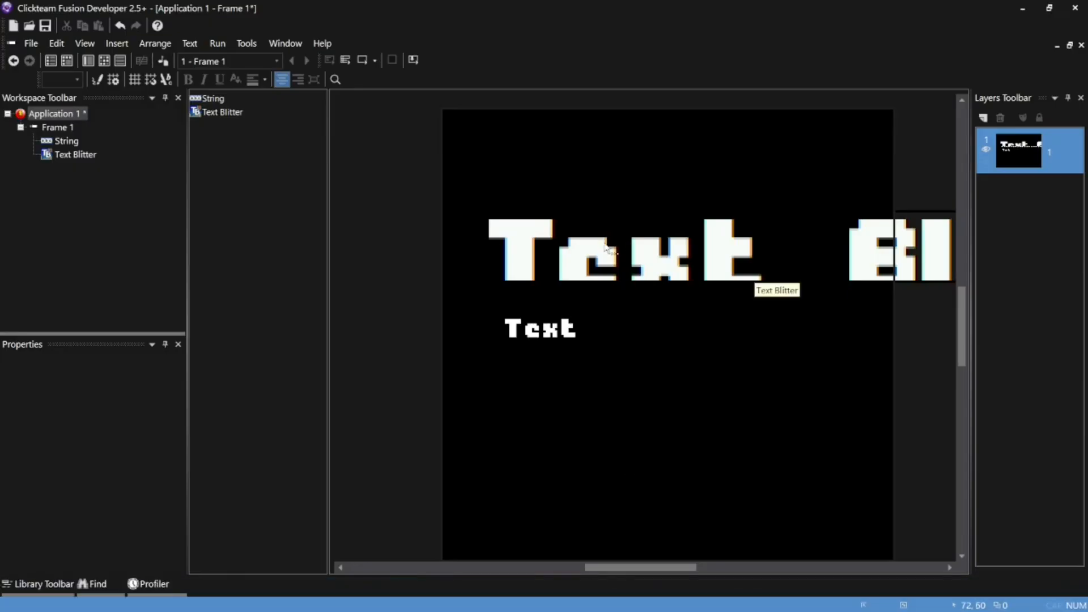
double_click(751, 272)
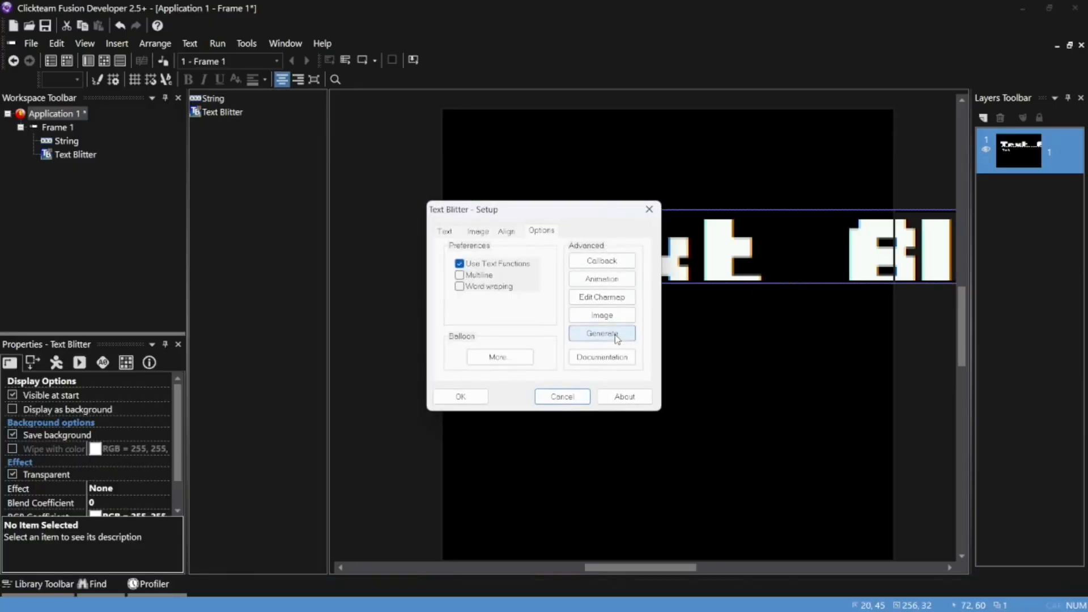
Open the Text Blitter font generator using the character map stored in memory and set the character size to 8 x 16
left_click(620, 338)
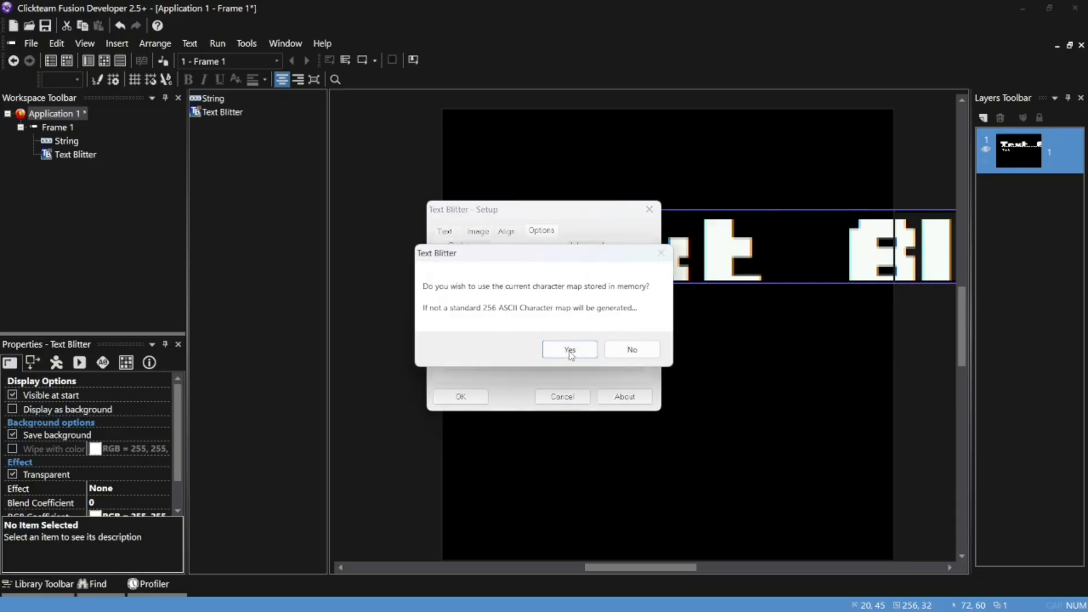
left_click(569, 352)
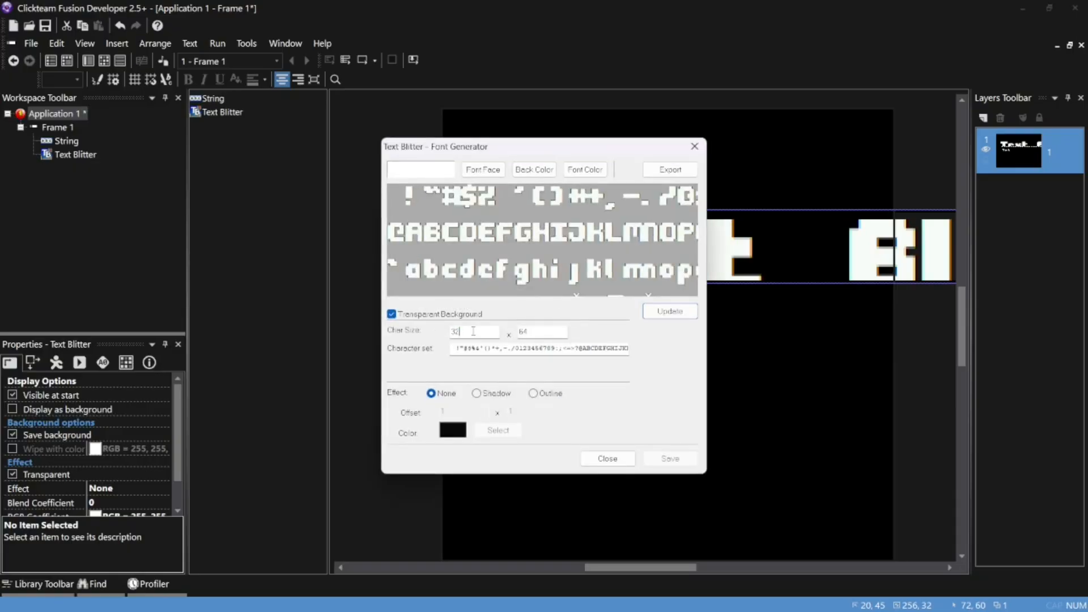
double_click(473, 331)
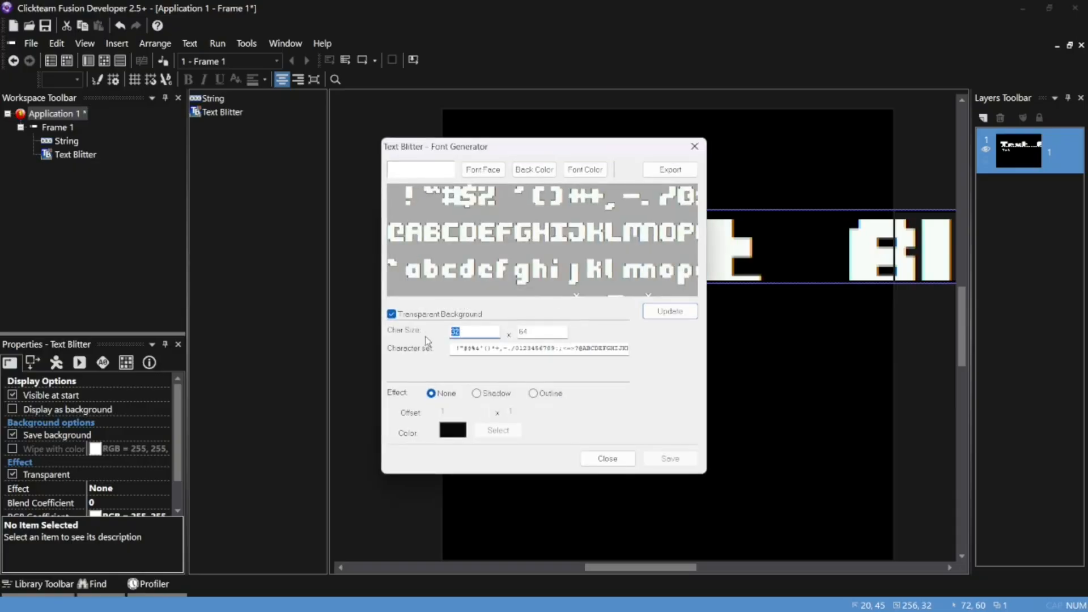
double_click(533, 328)
type("1")
Set the Plump_Prose_Round font size to 5, update the generated character set and save it
left_click(482, 170)
double_click(652, 177)
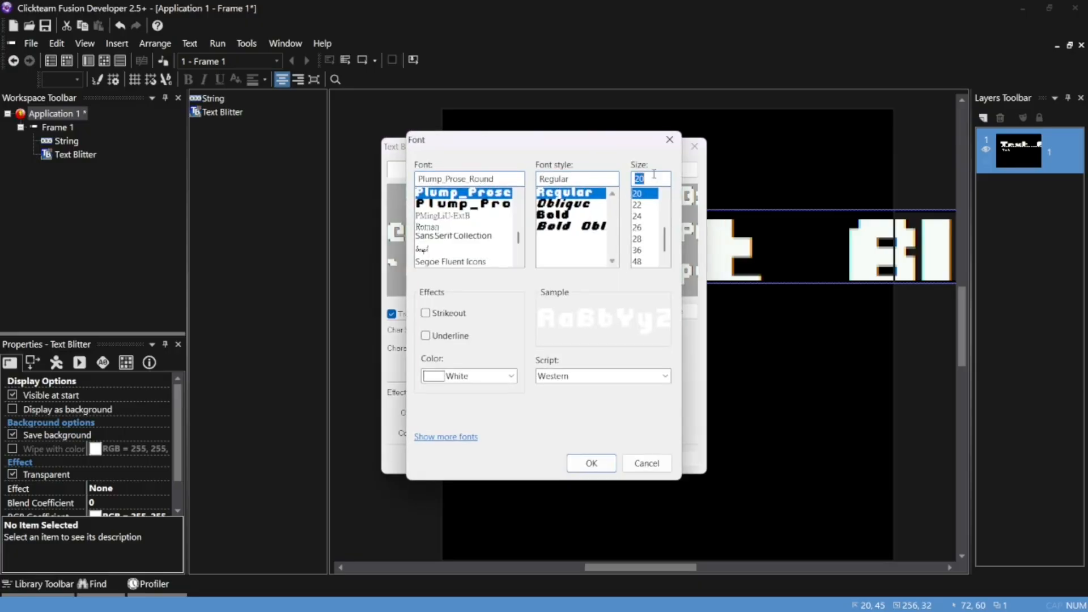
type("5")
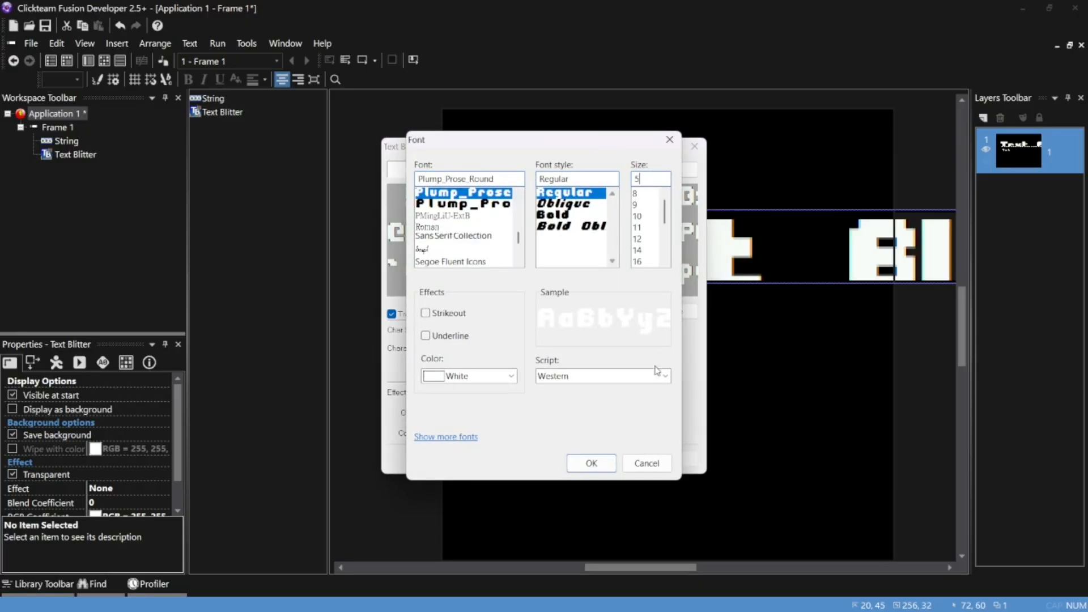
left_click(591, 463)
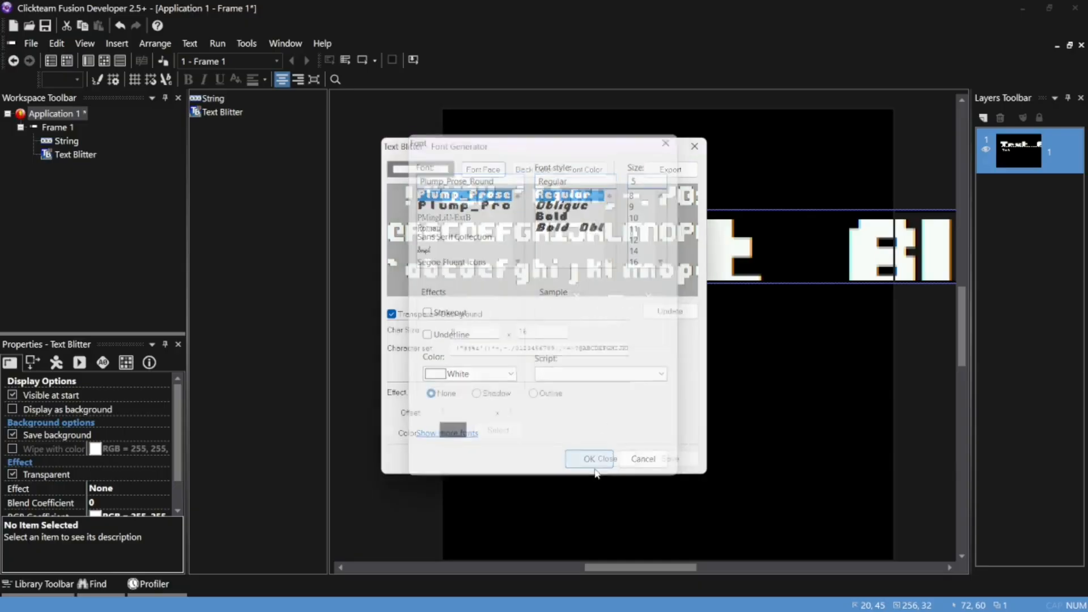
left_click(660, 313)
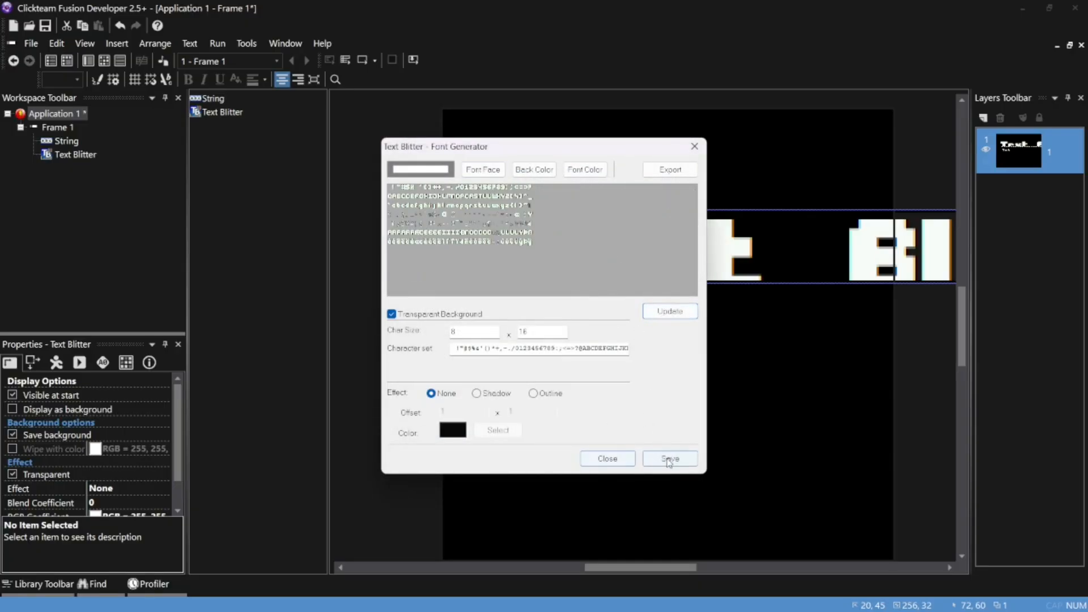
left_click(626, 460)
Replace the Text Blitter's font image with superfont from Downloads, keeping the default import options, and apply the setup
left_click(609, 317)
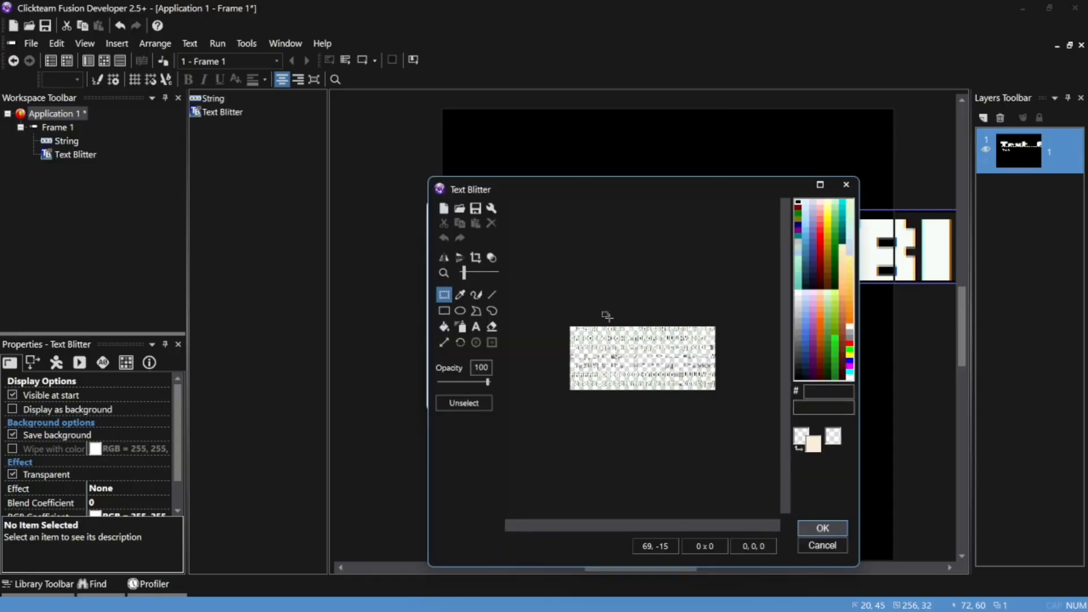
scroll(652, 373, "up", 1)
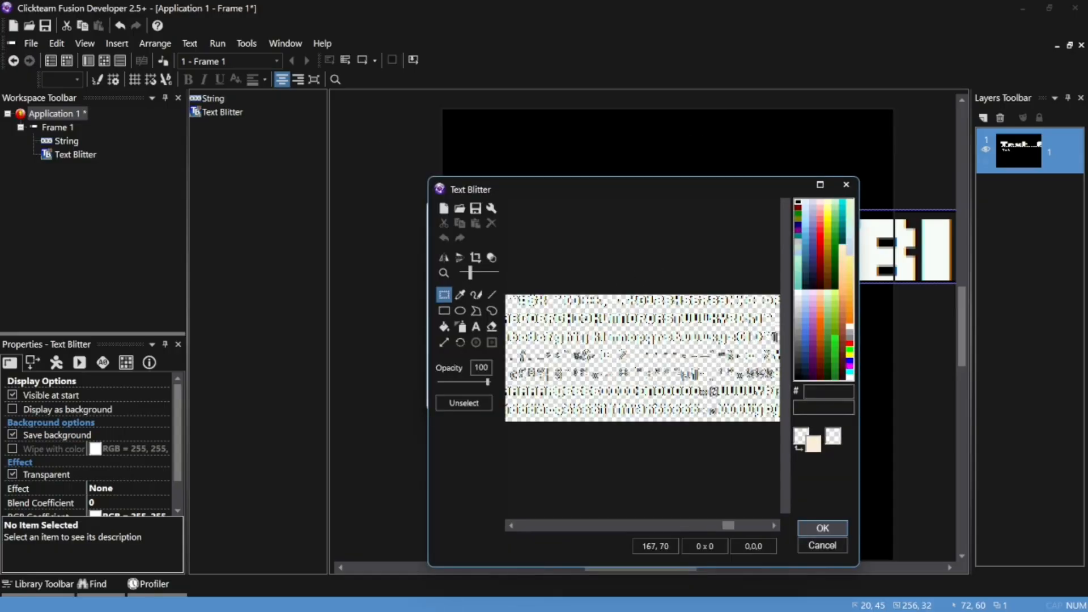
scroll(676, 374, "down", 1)
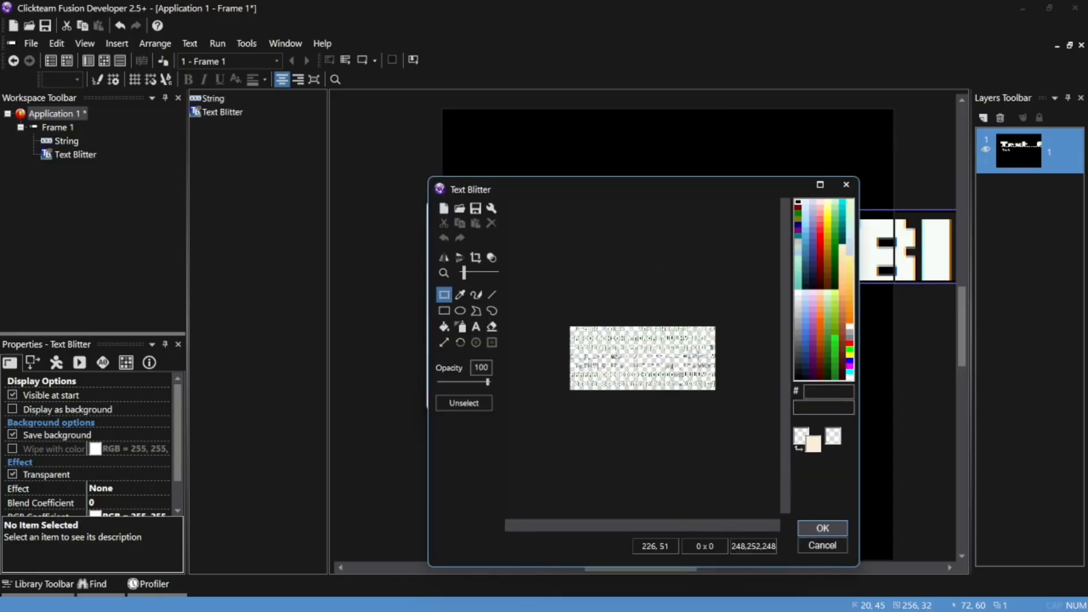
left_click(466, 213)
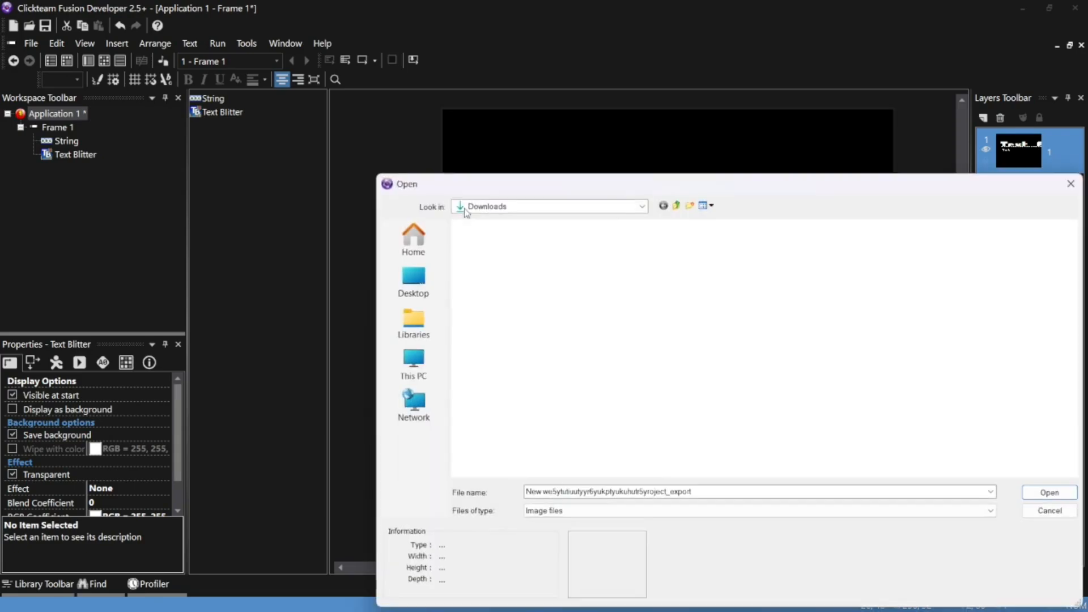
left_click(497, 267)
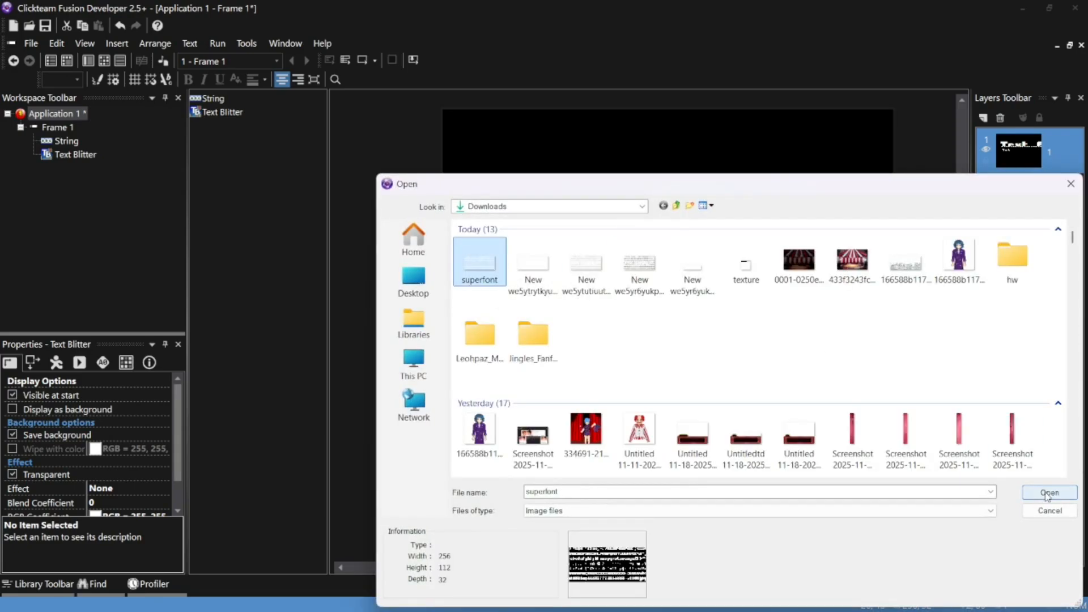
left_click(1049, 493)
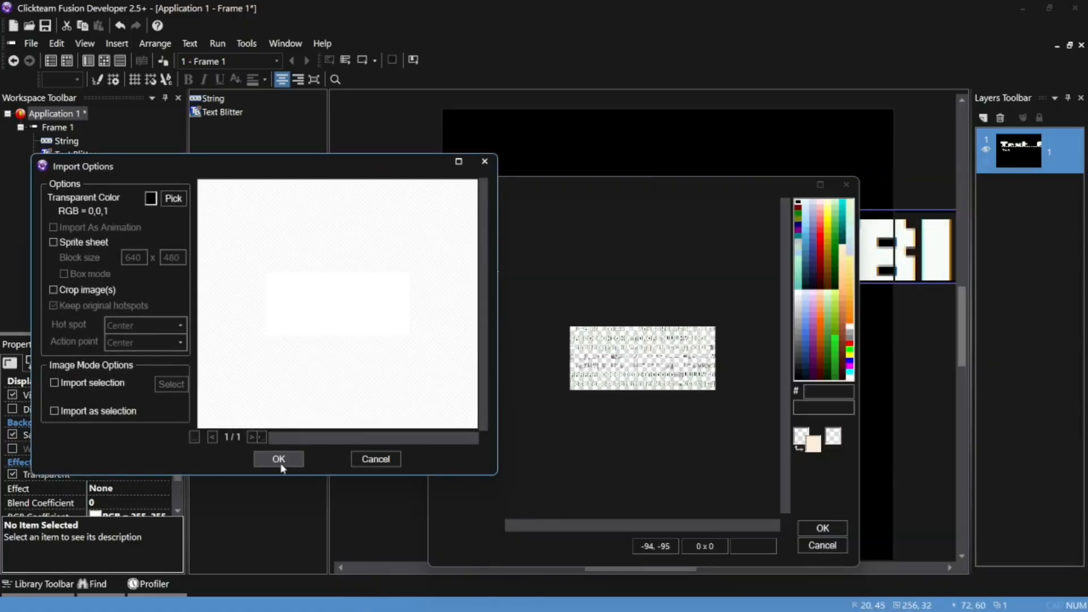
left_click(277, 459)
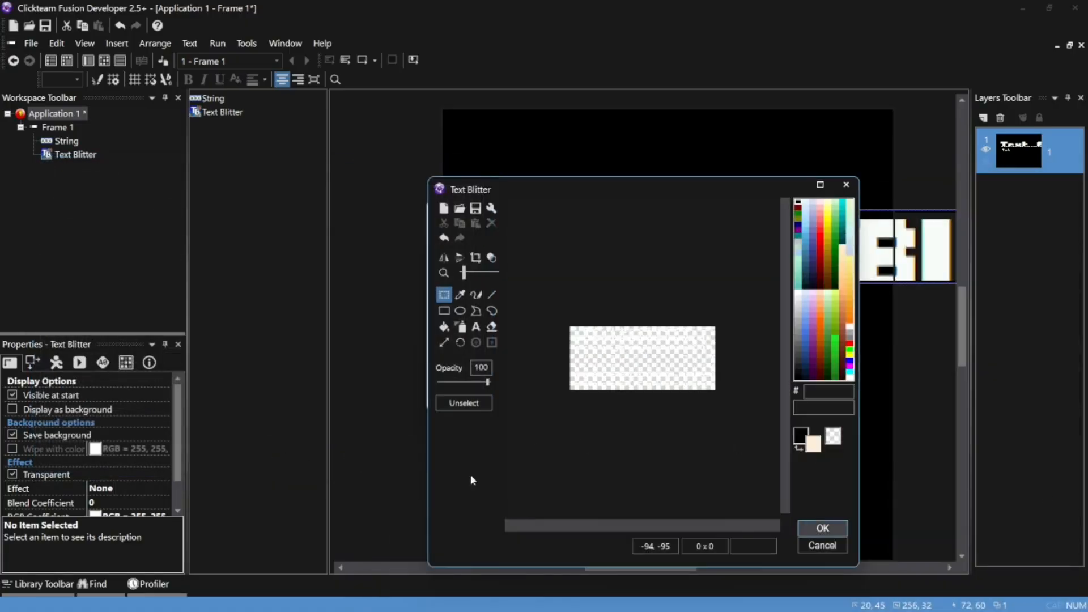
left_click(821, 529)
left_click(479, 401)
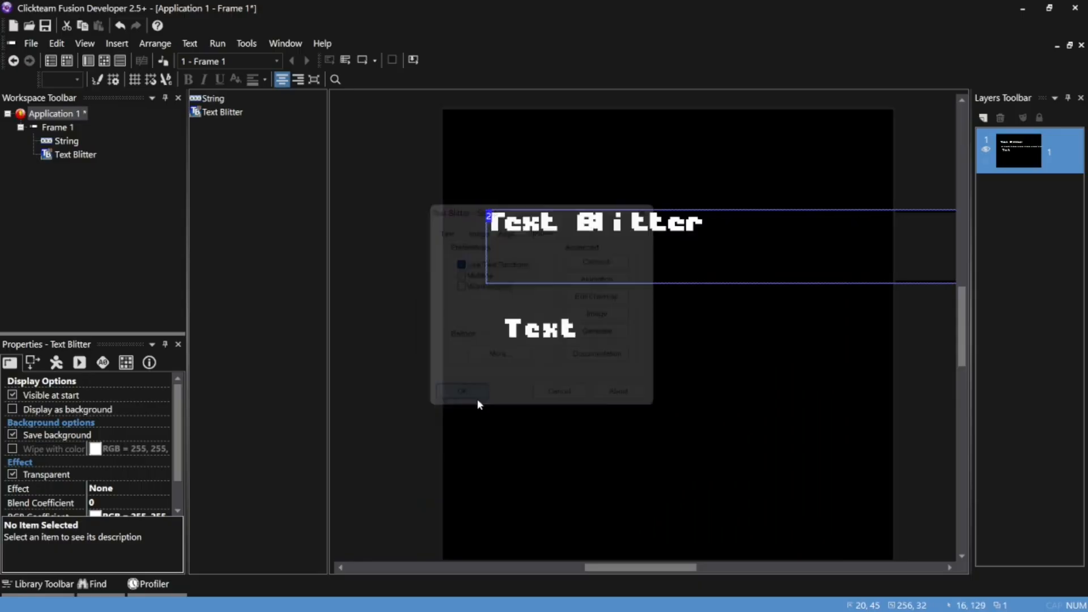
Move the Text Blitter object to 28, 78 so its text lines up directly above the String object's text
left_click(425, 202)
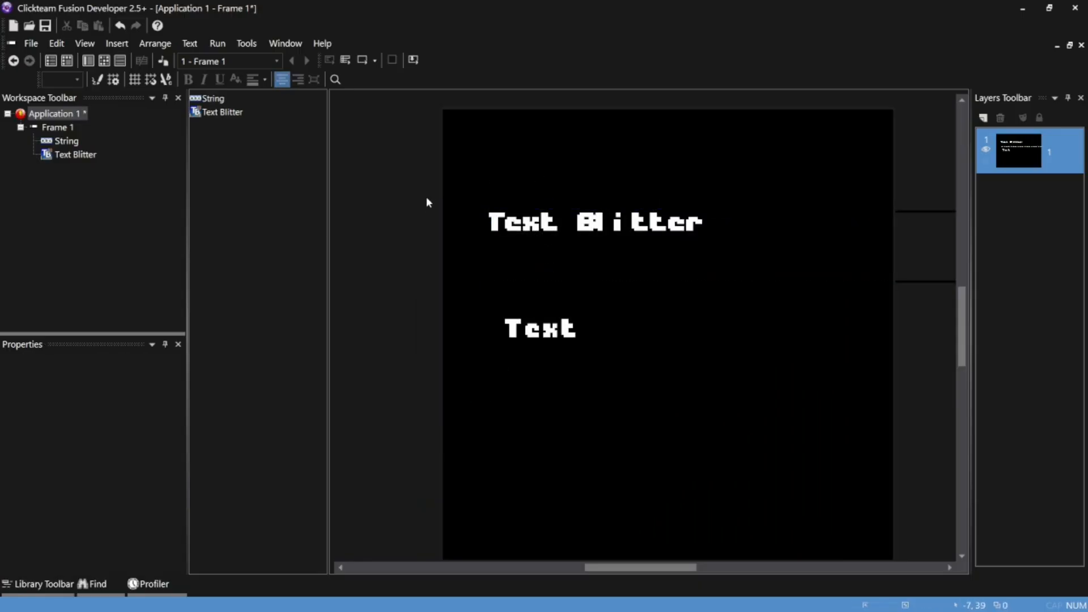
left_click(517, 226)
left_click_drag(536, 292, 532, 297)
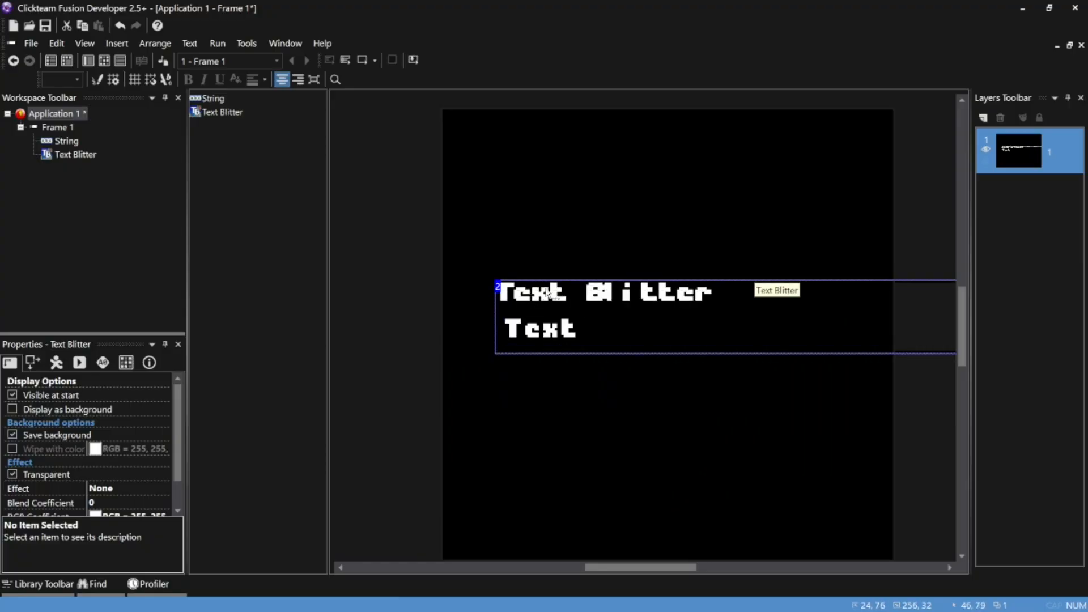
key("Right")
key("Right")
key("Right")
key("Right")
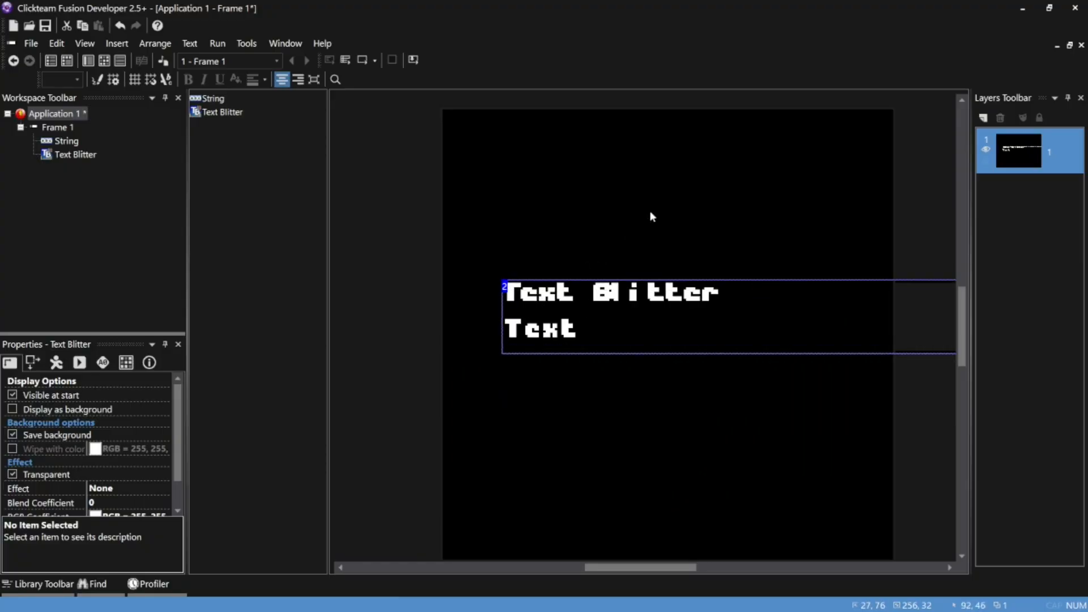
key("Down")
key("Down")
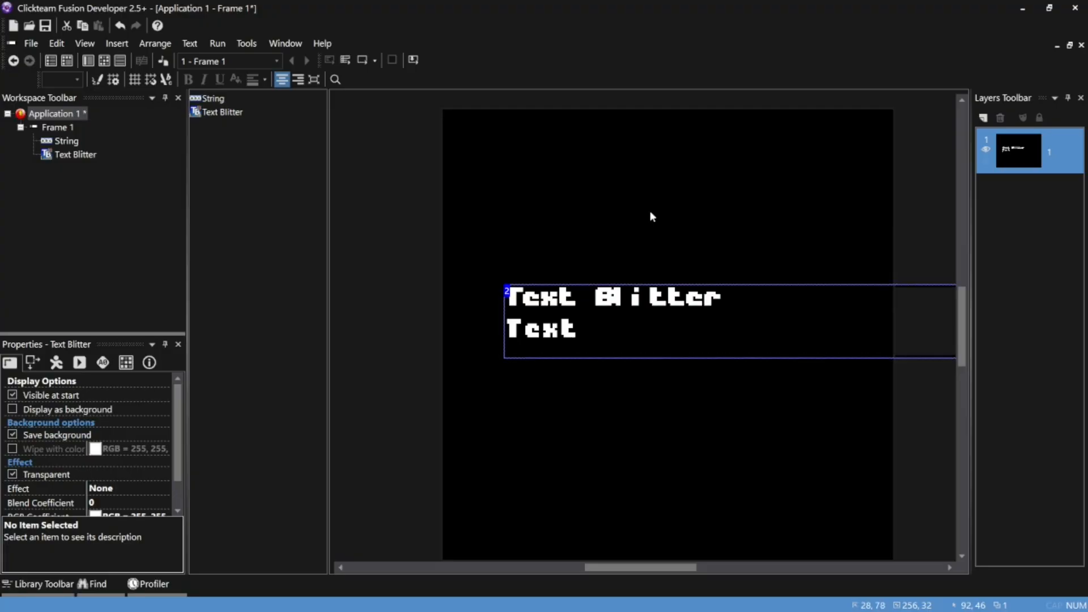
Compare the two texts up close, then move the Text Blitter object up to 28, 66, clear of the String text
scroll(651, 216, "up", 2, "ctrl")
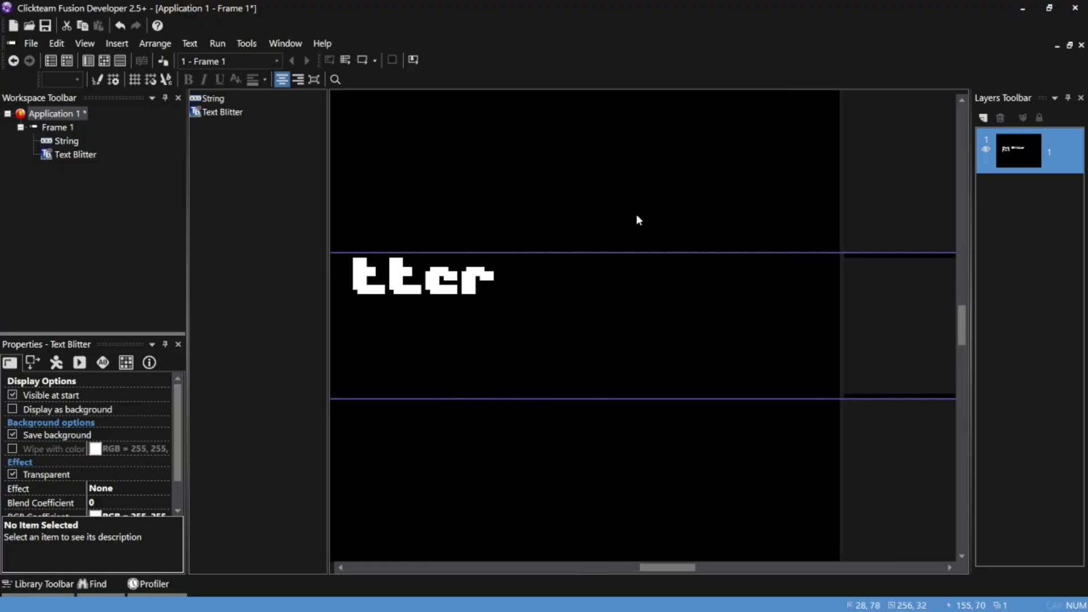
middle_click_drag(458, 364, 716, 322)
middle_click_drag(498, 322, 597, 344)
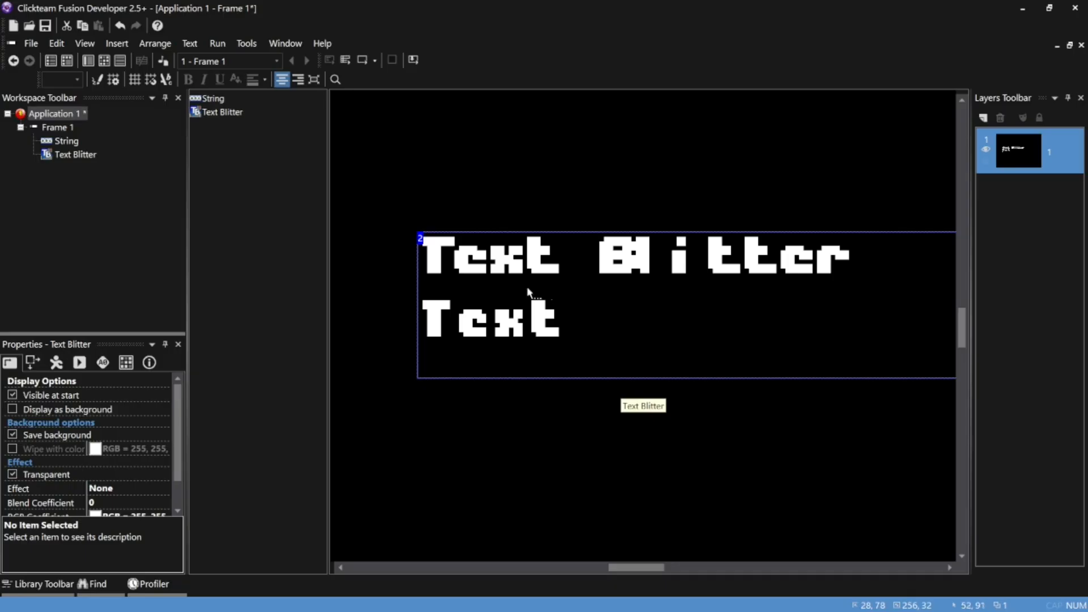
left_click(228, 113)
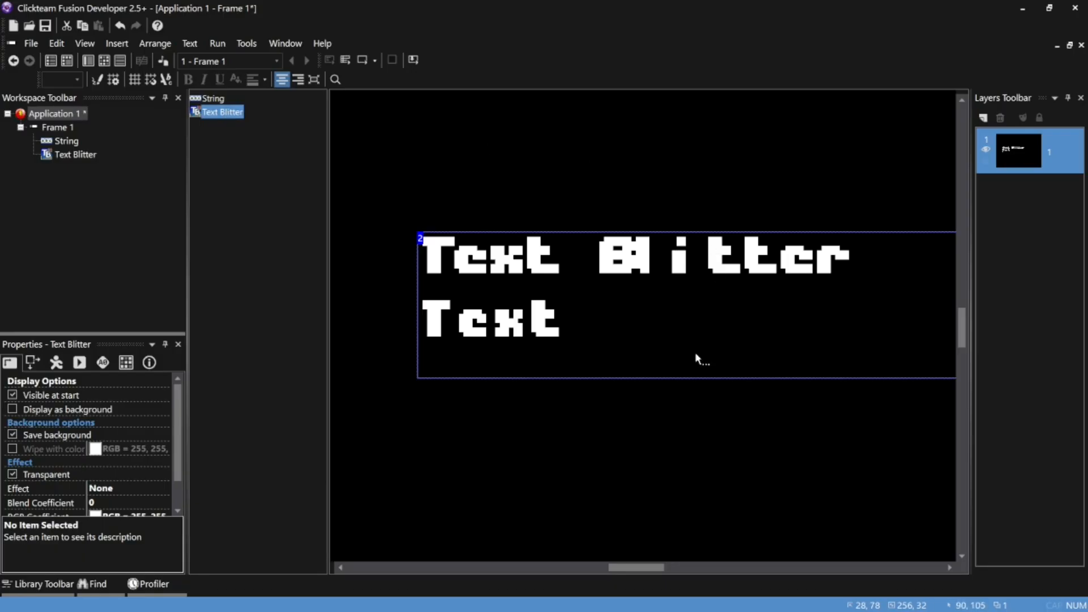
left_click(686, 451)
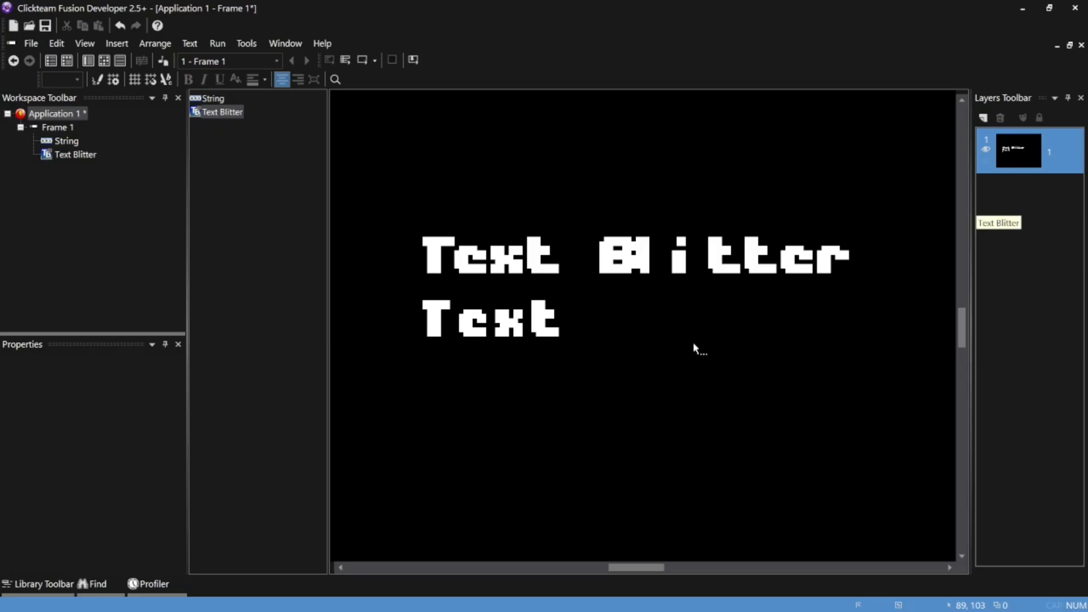
left_click(730, 308)
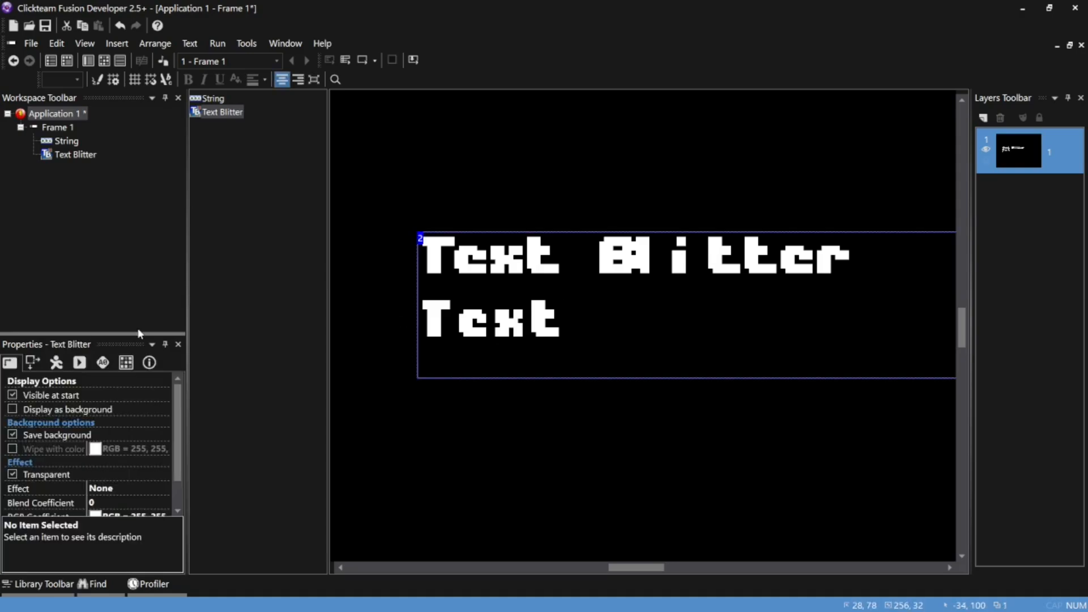
left_click_drag(548, 272, 546, 217)
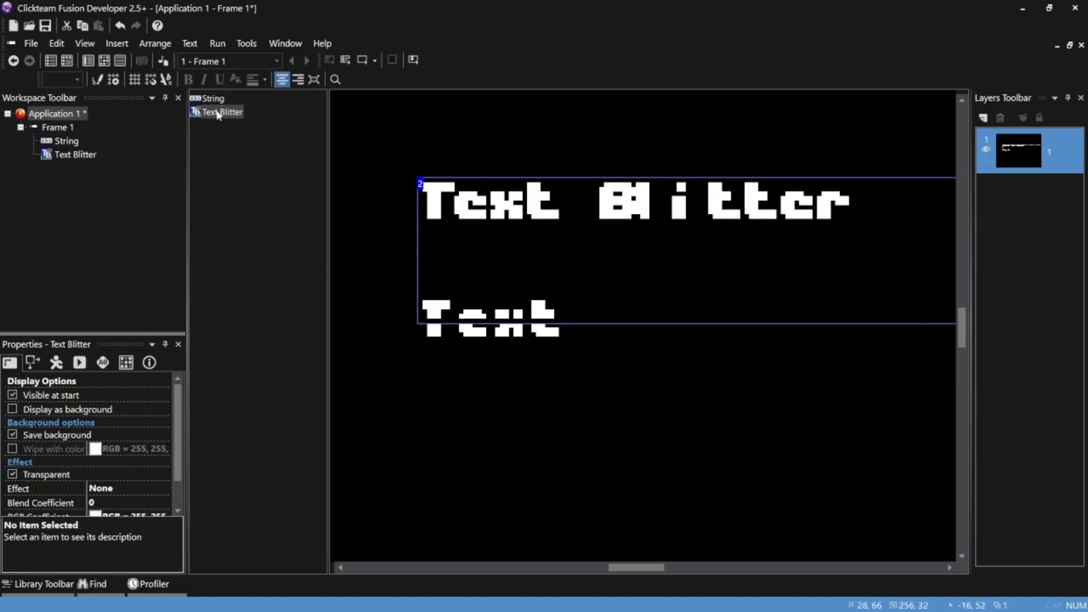
Open the event editor for Frame 1 and add a Start of Frame condition
left_click(105, 60)
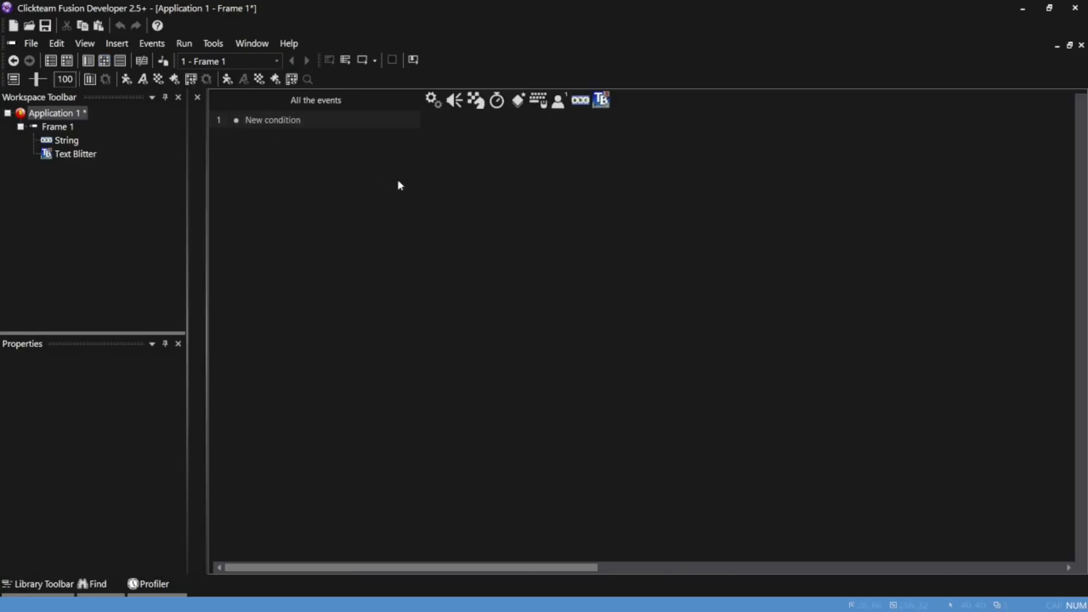
double_click(254, 122)
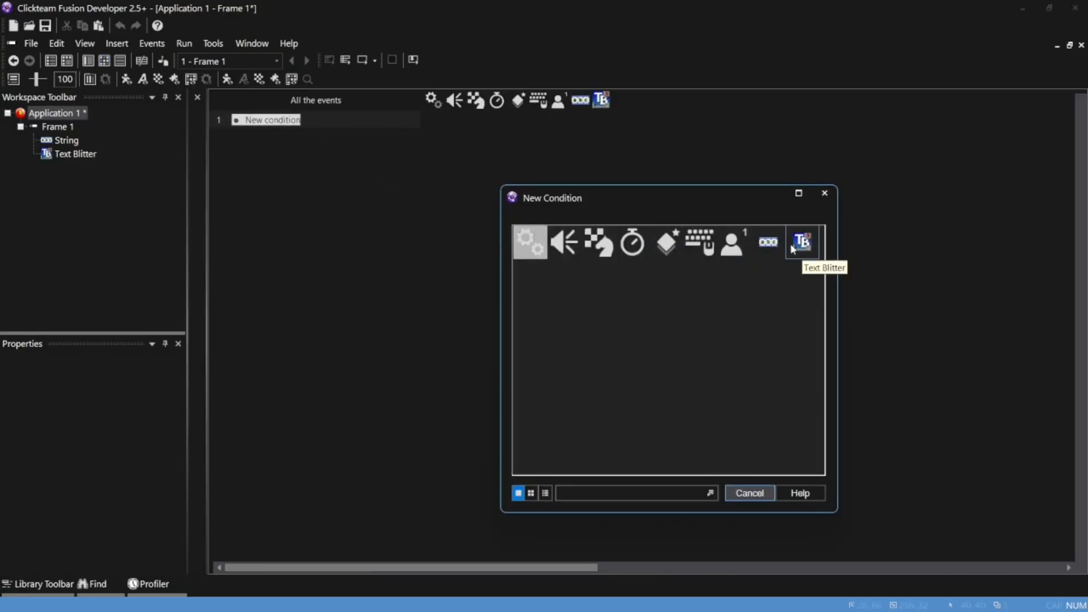
left_click(604, 246)
left_click(635, 250)
Add a Change Alterable Text action for the Text Blitter to the Start of Frame event with the expression "I luv clickteam"
right_click(596, 117)
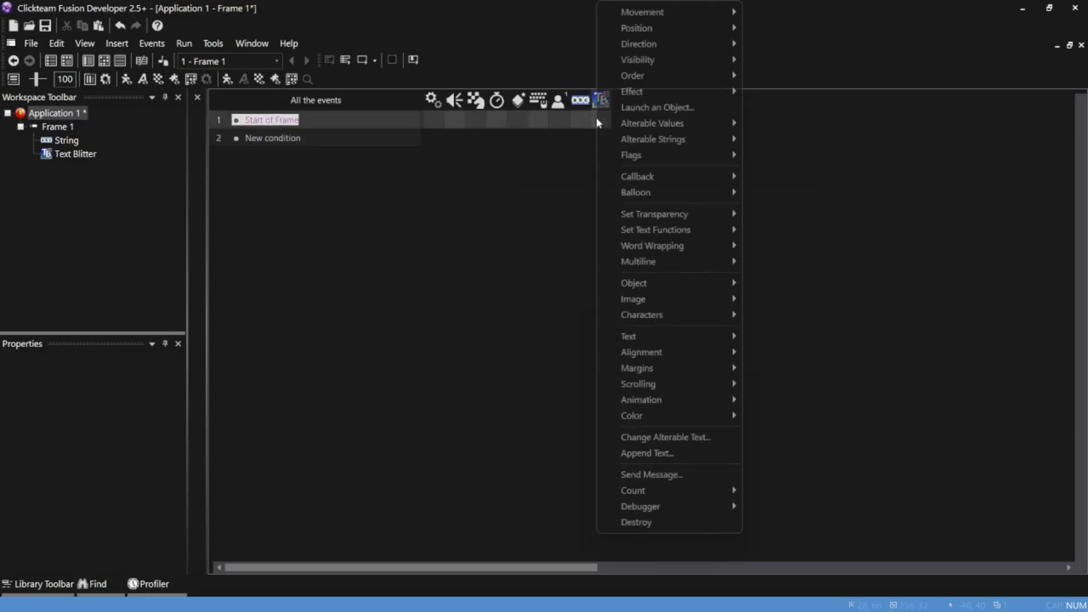
left_click(695, 474)
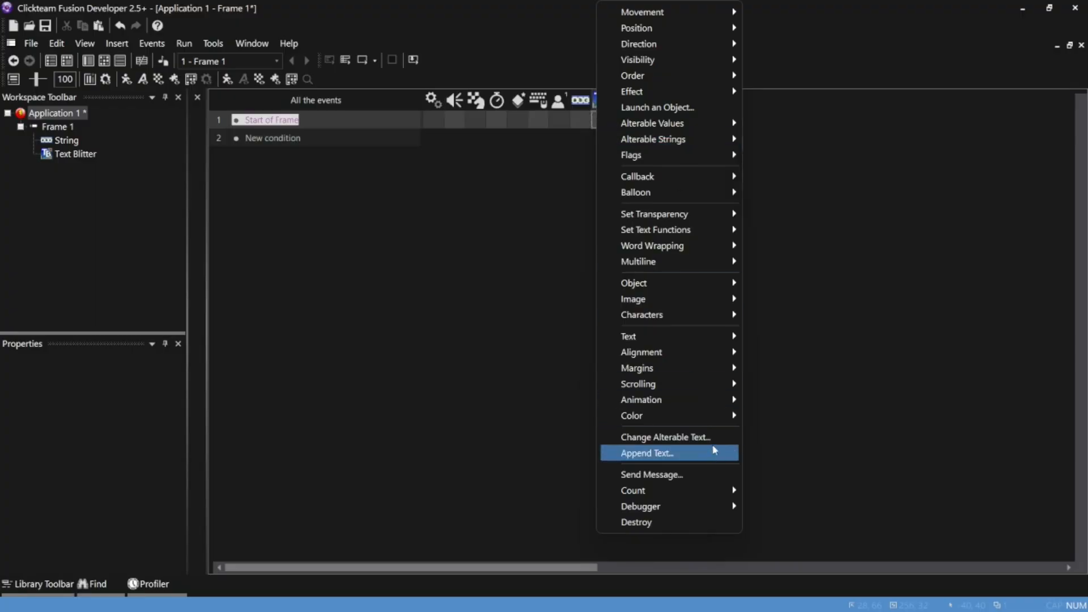
mouse_move(699, 346)
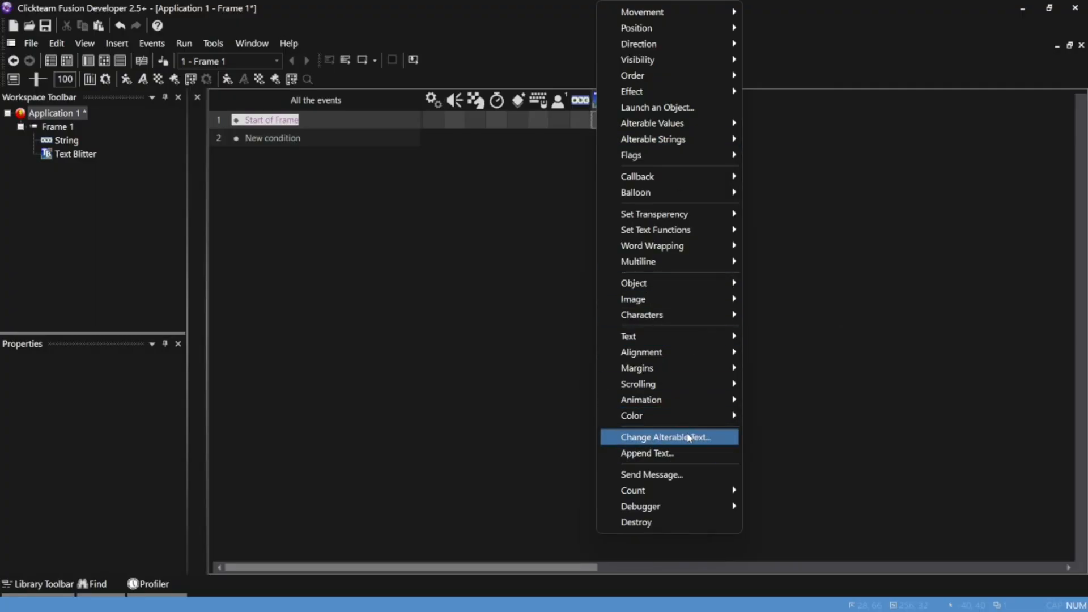
left_click(689, 438)
left_click(504, 258)
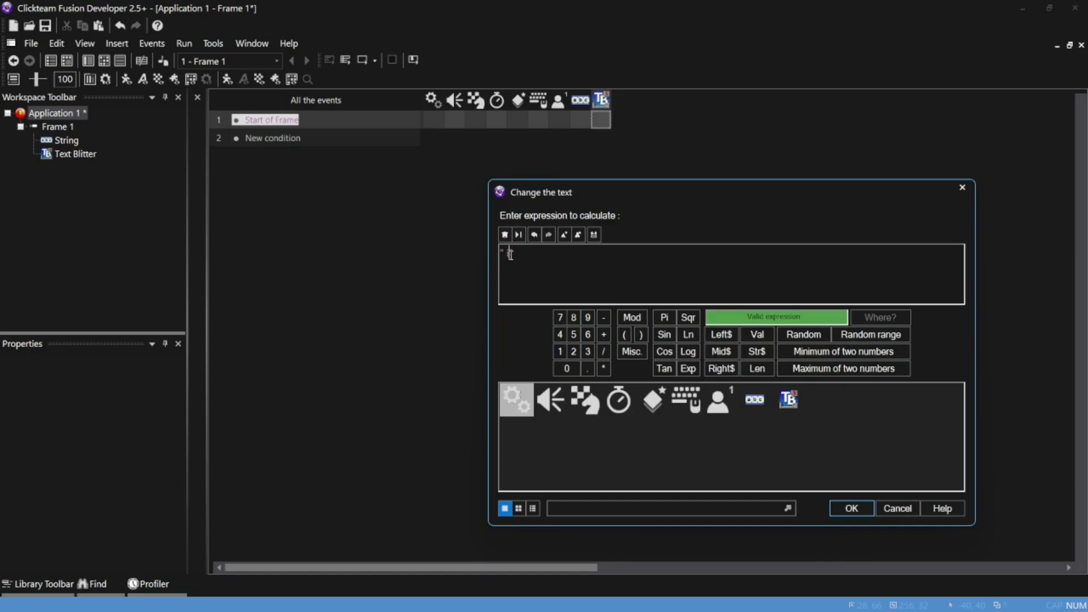
key("Tab")
key("BackSpace")
key("BackSpace")
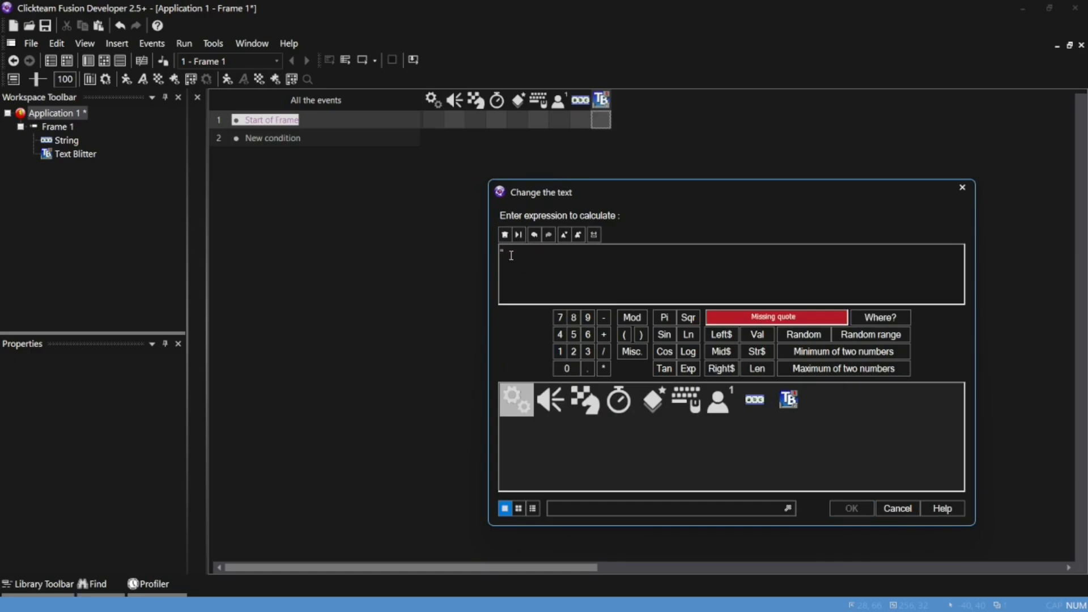
type("\"")
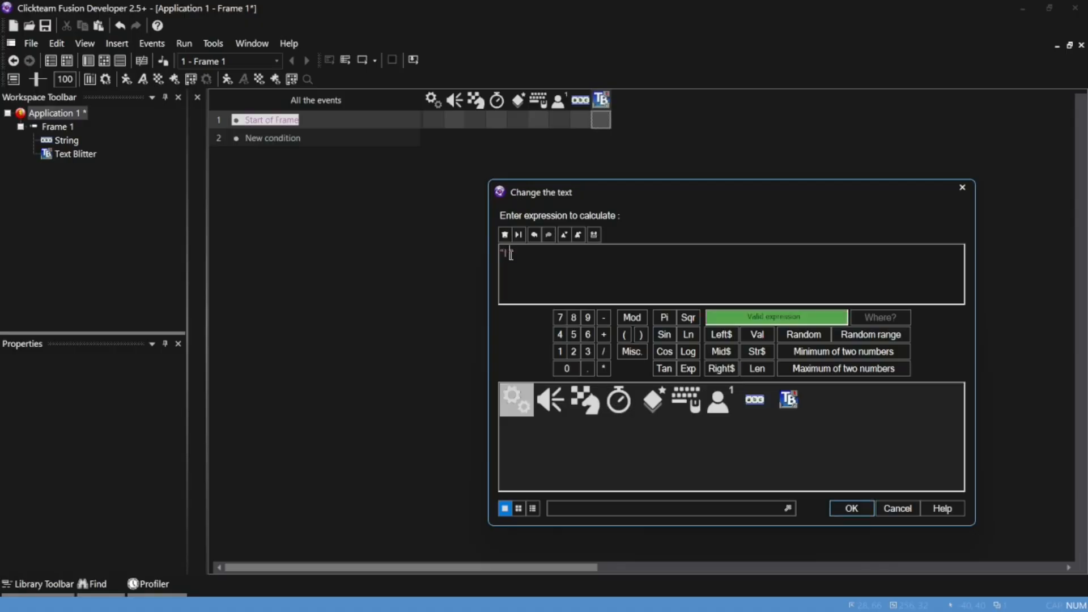
type("I luv clickteam")
left_click(851, 507)
Run the application to examine how the Text Blitter text renders beside the String text, and close it
key("F8")
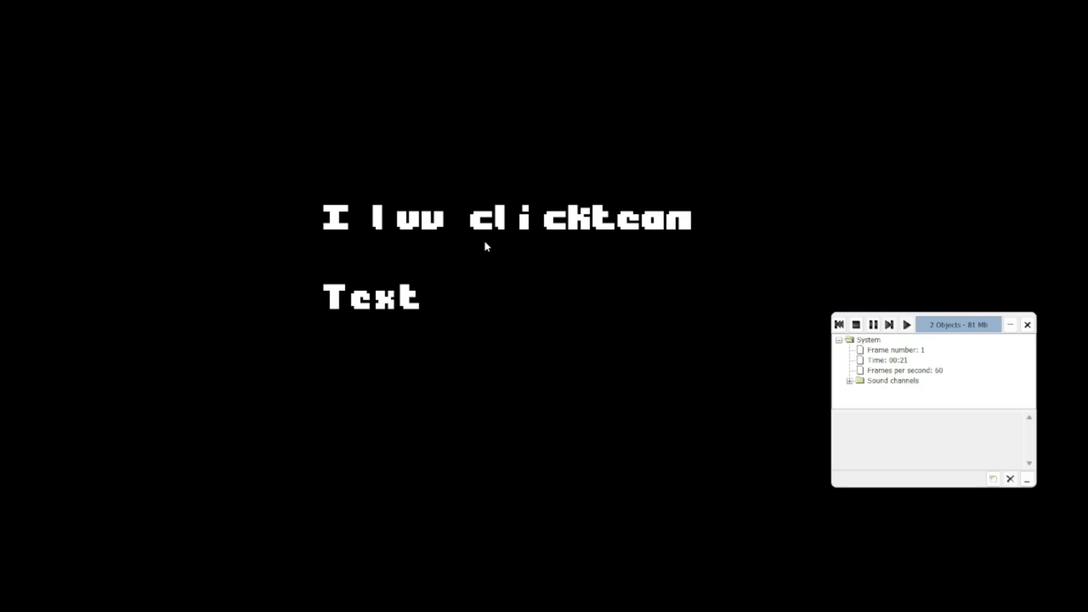
key("alt+F4")
mouse_move(882, 605)
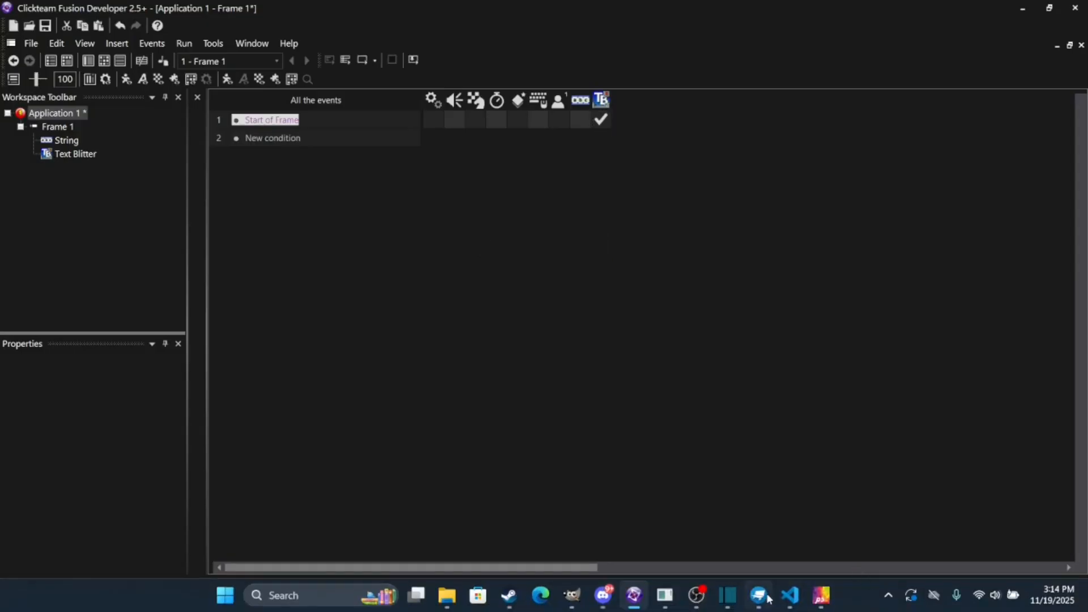
Switch to Pixel Studio, compare the font sheets in the first and second frames, and examine the coloured fringe pixels around the second frame's letters
mouse_move(606, 595)
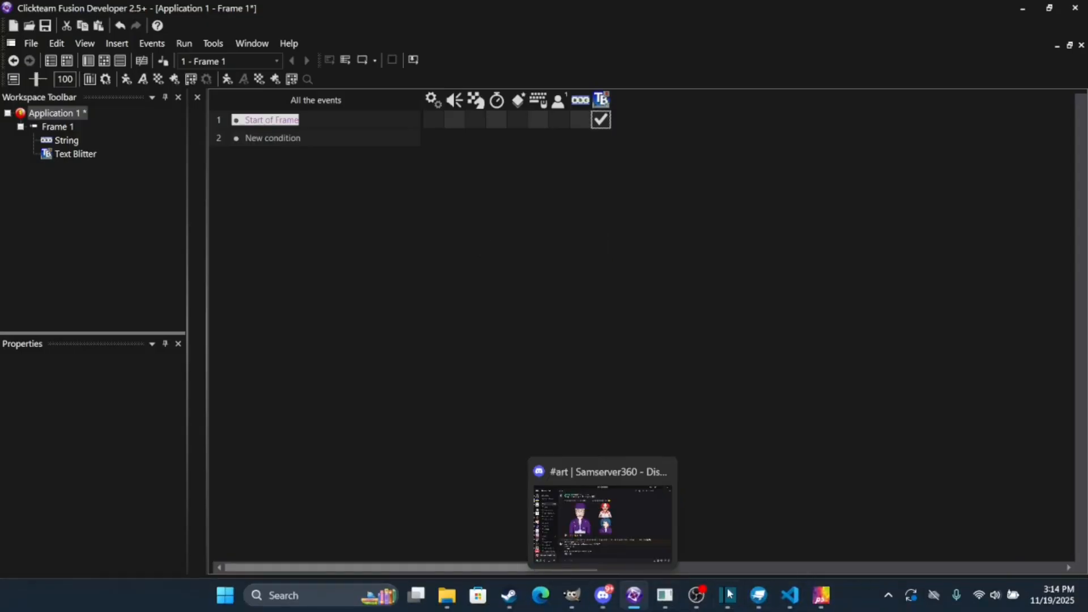
left_click(821, 595)
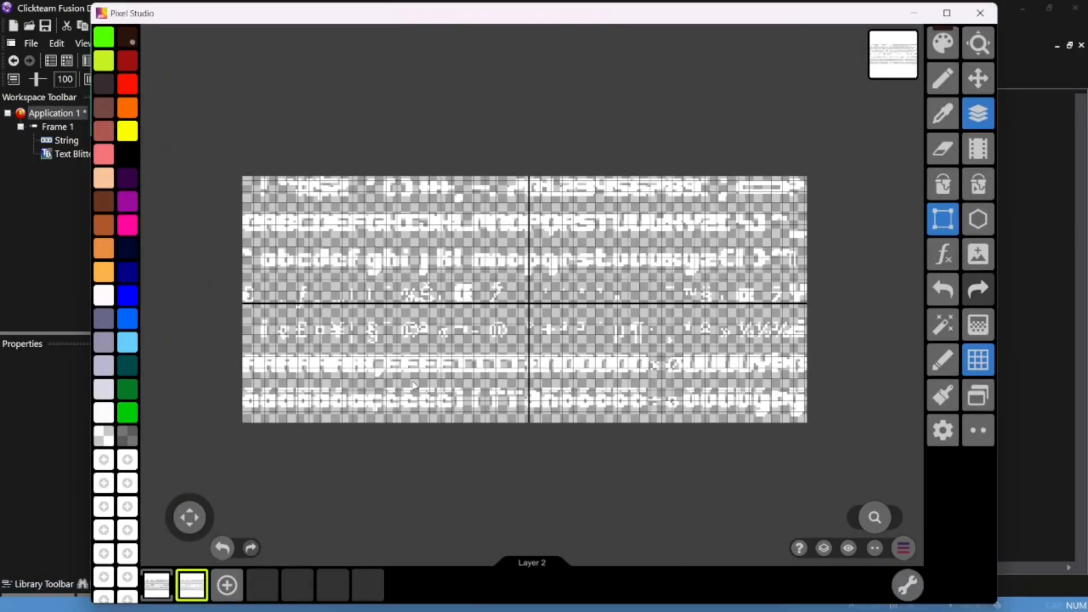
left_click(166, 588)
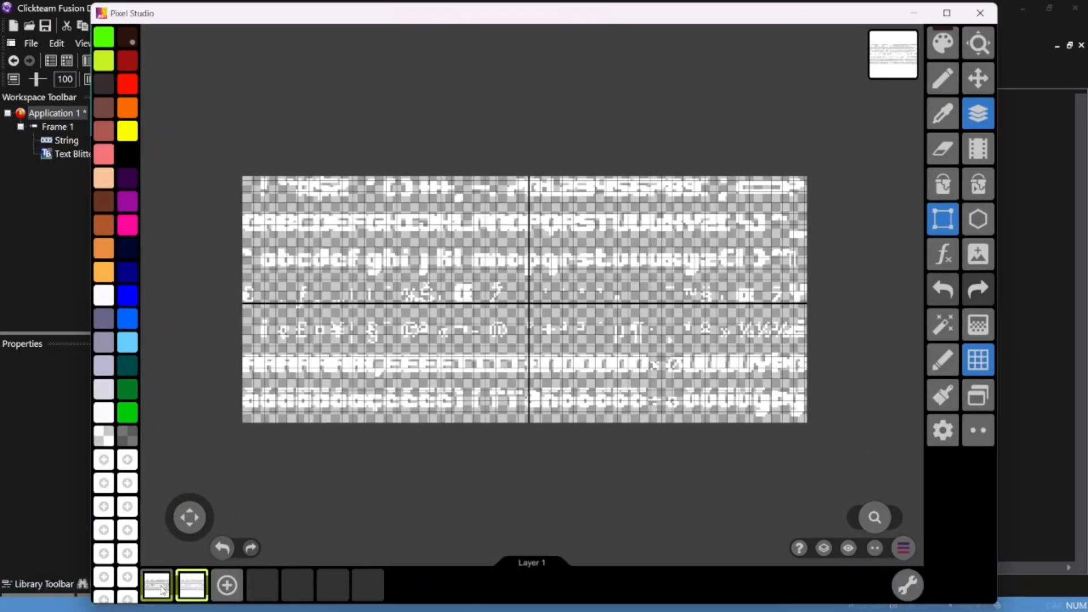
left_click(189, 588)
scroll(272, 337, "up", 2)
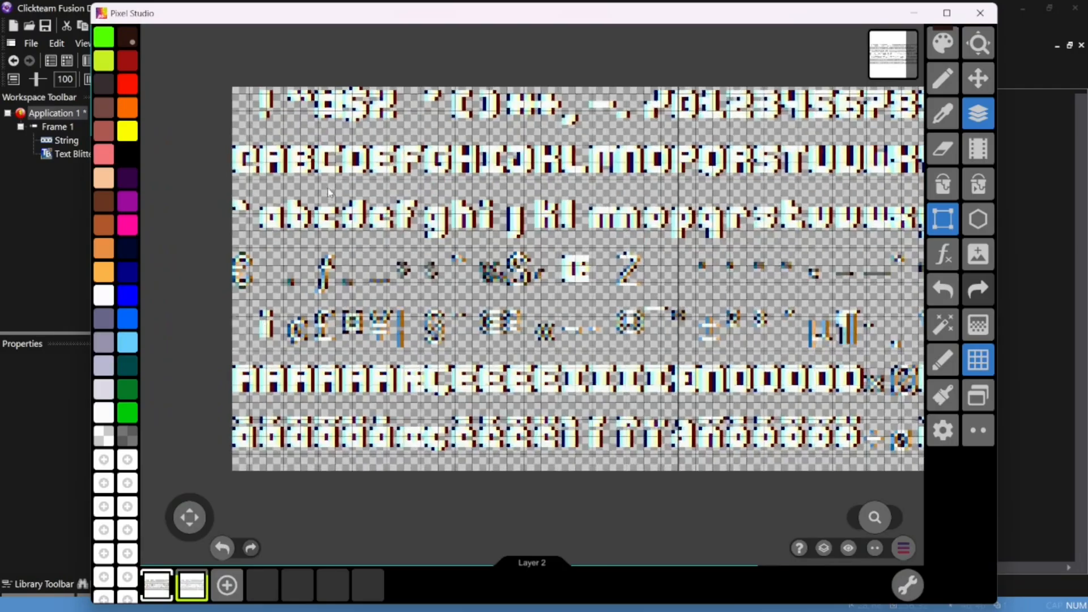
scroll(328, 193, "up", 3)
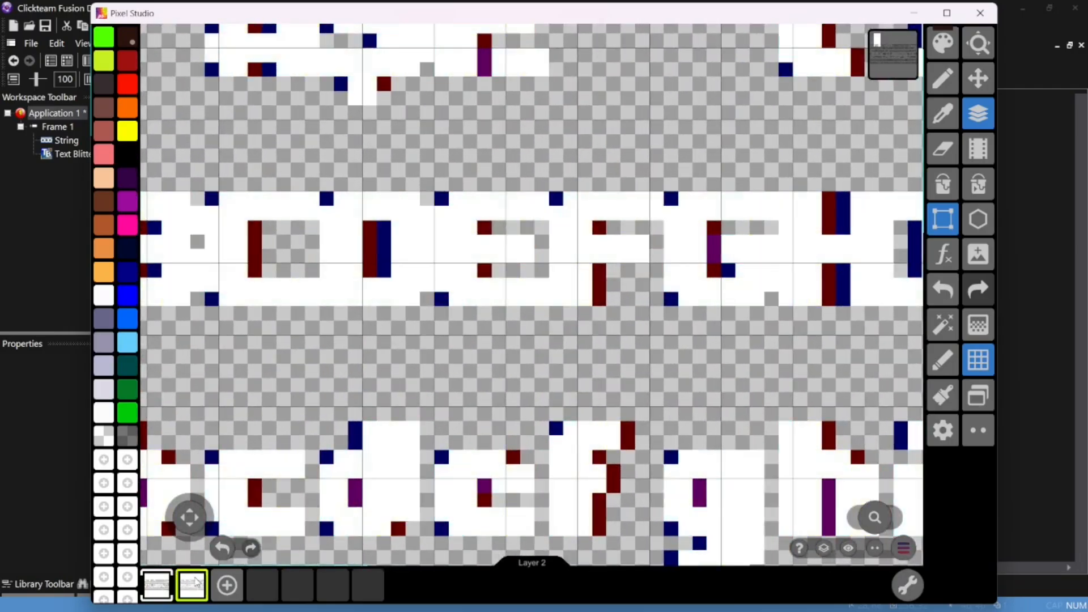
scroll(657, 272, "down", 5)
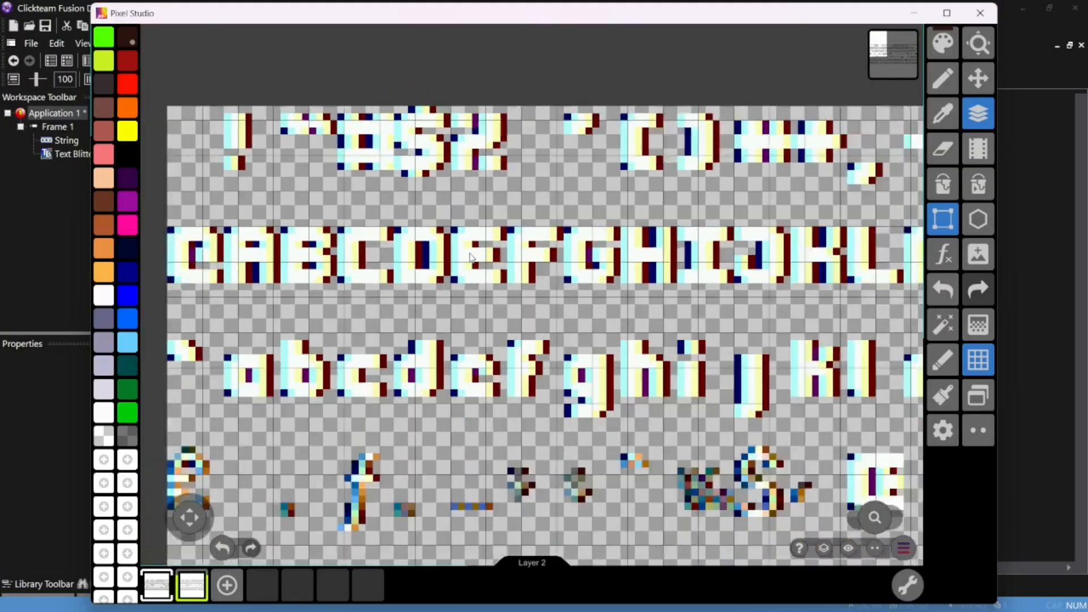
scroll(657, 272, "up", 5)
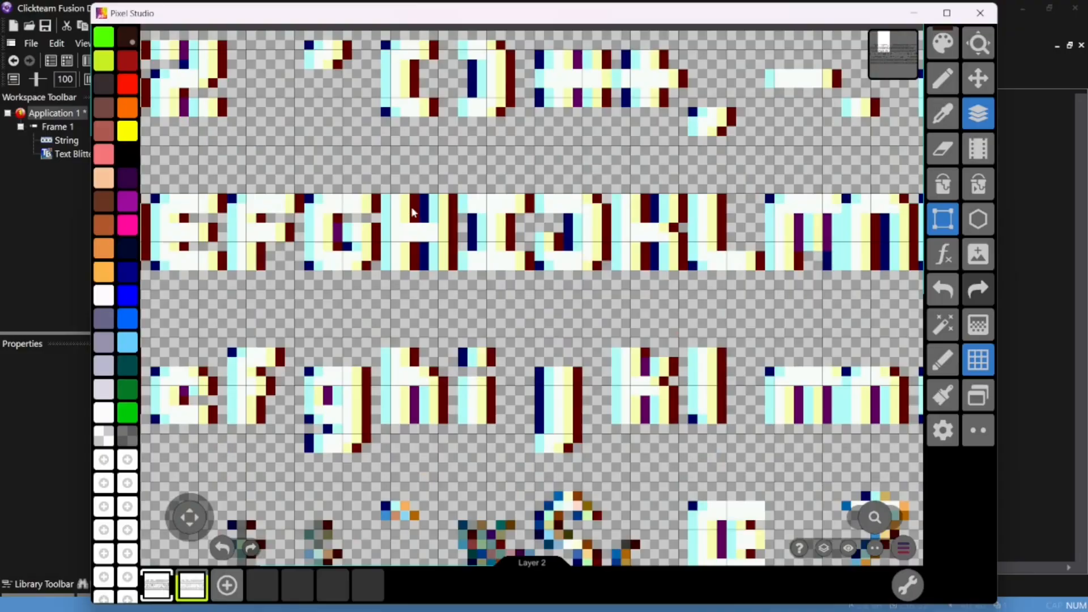
scroll(655, 295, "down", 5)
scroll(656, 296, "up", 1)
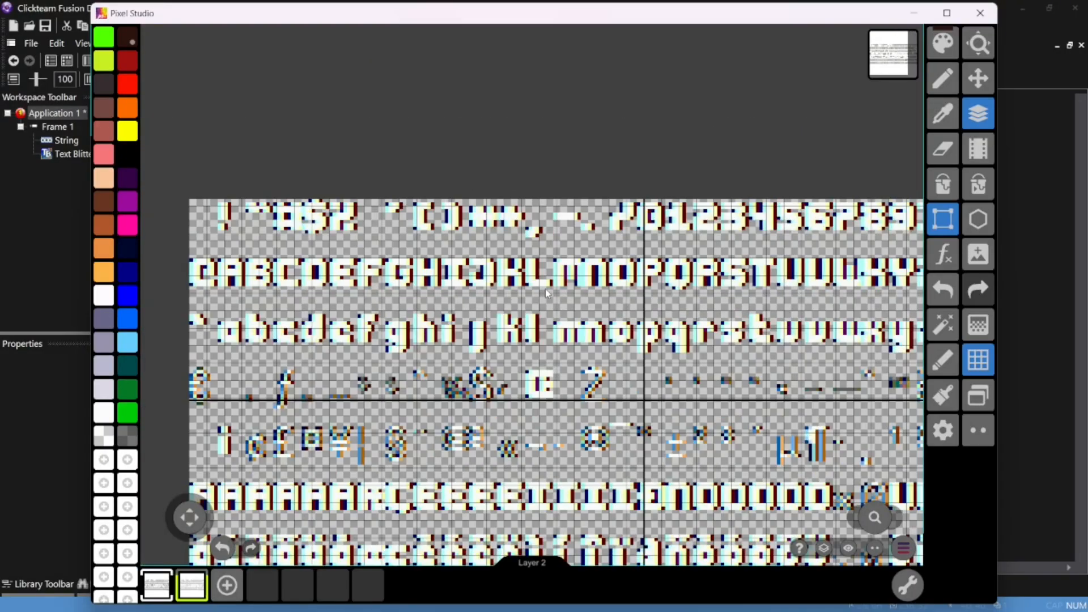
scroll(545, 288, "down", 2)
scroll(636, 276, "up", 6)
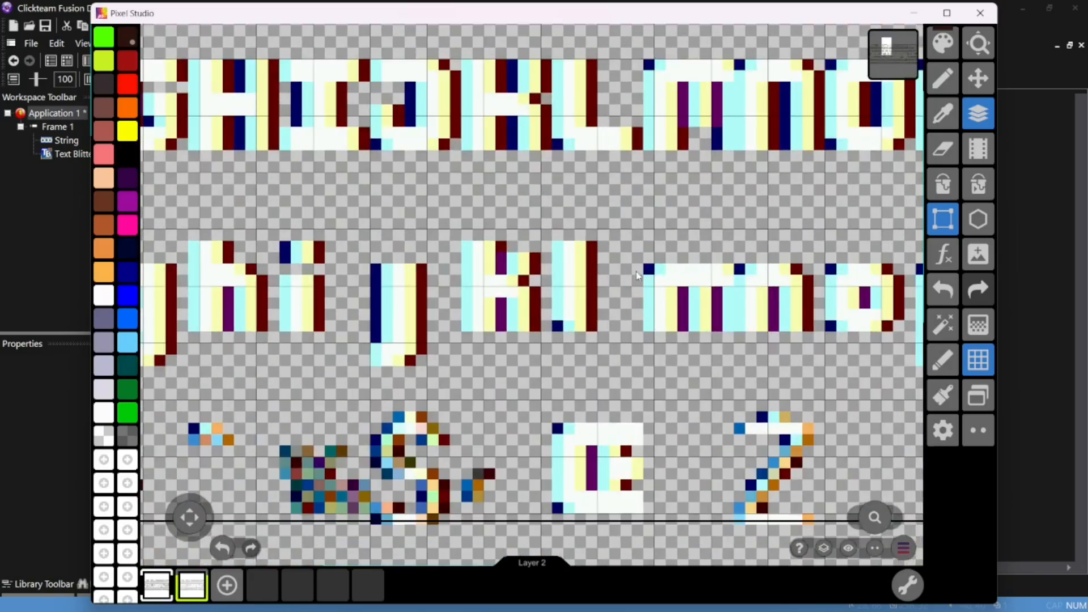
Mark out the lowercase l on the second frame's font sheet with a rectangular selection to inspect its edge pixels, and release the selection
left_click(554, 241)
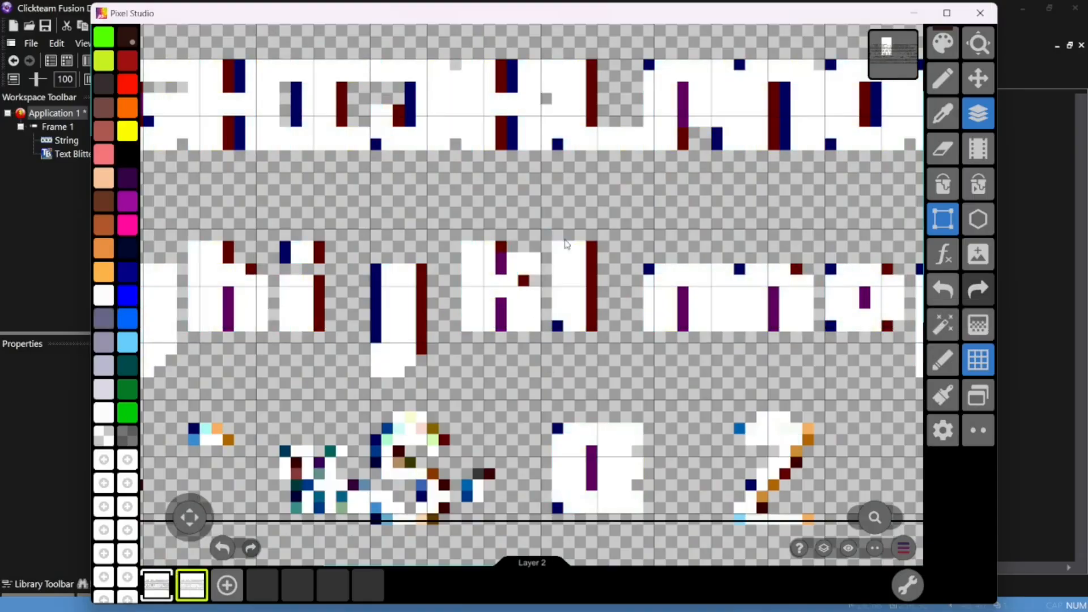
left_click_drag(553, 232, 642, 352)
left_click(660, 257)
scroll(660, 257, "down", 8)
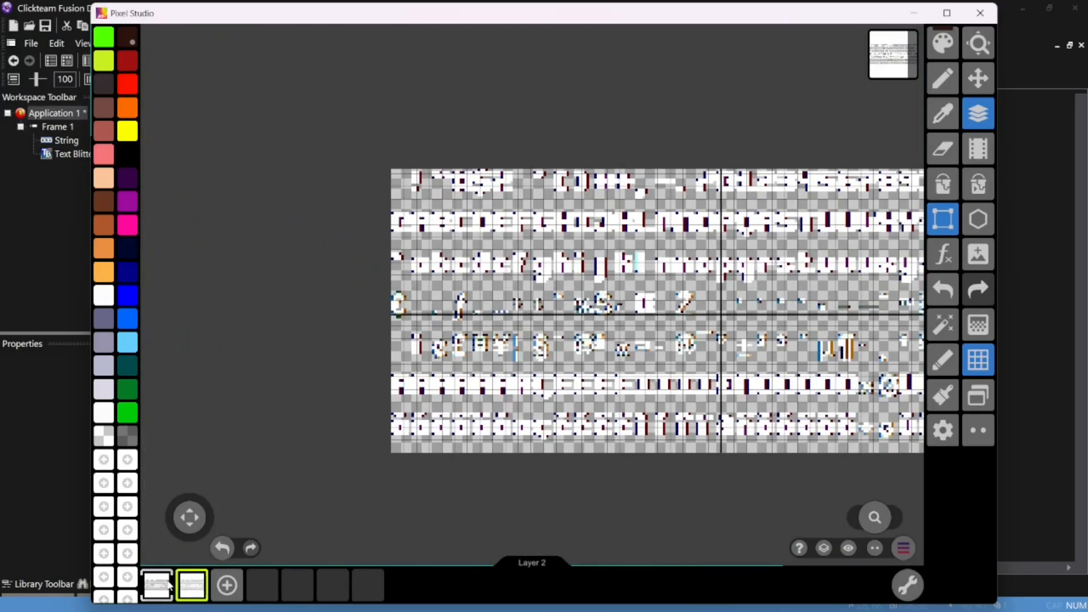
Review the whole font sheet in the first frame, and return to the event editor in Clickteam Fusion
left_click(167, 585)
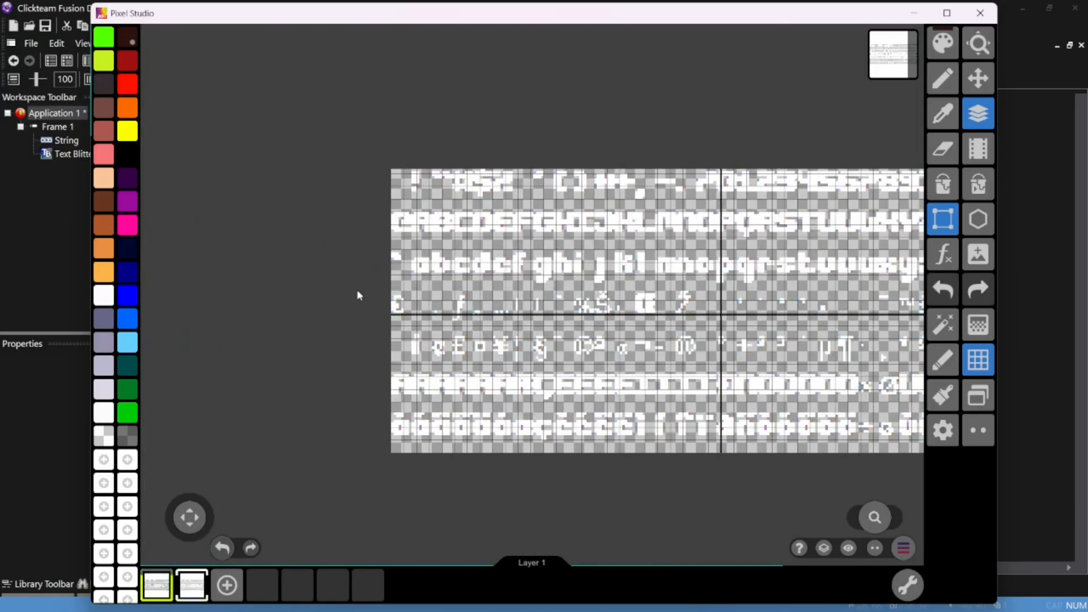
scroll(398, 245, "down", 2)
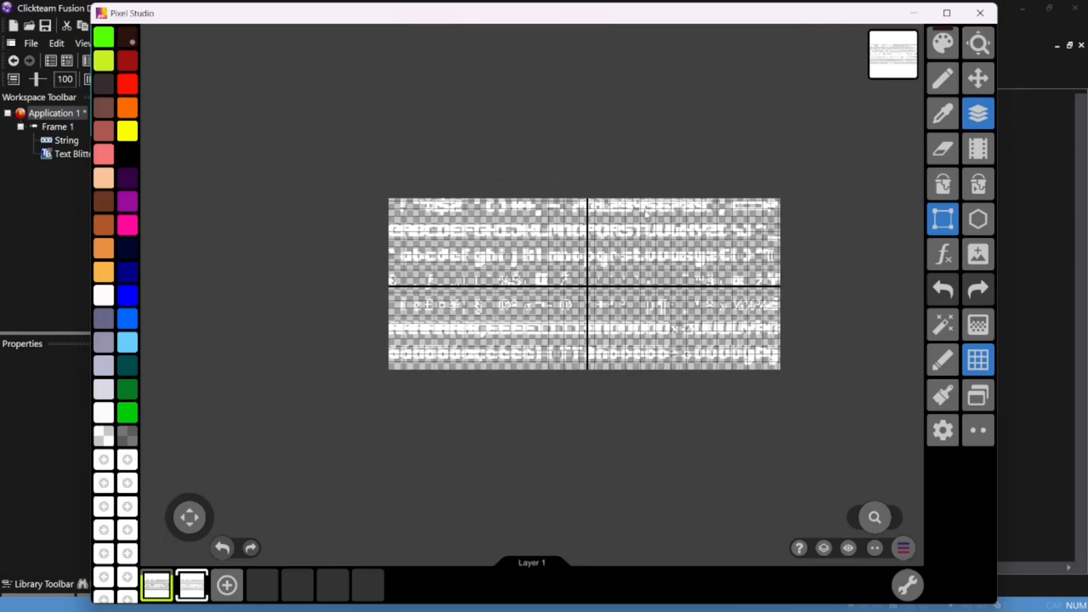
scroll(597, 259, "up", 2)
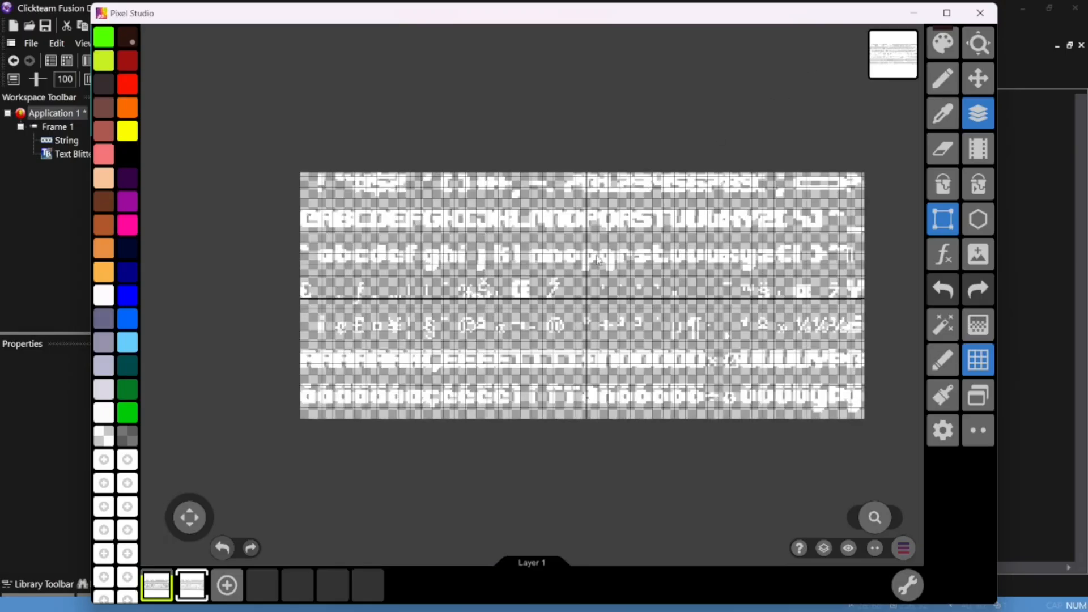
left_click(912, 12)
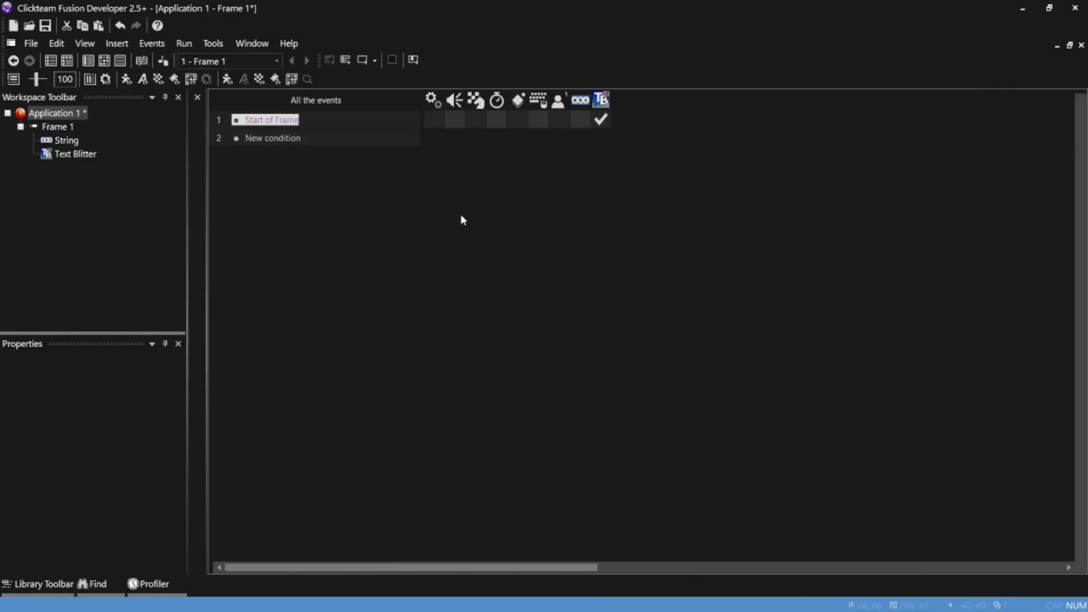